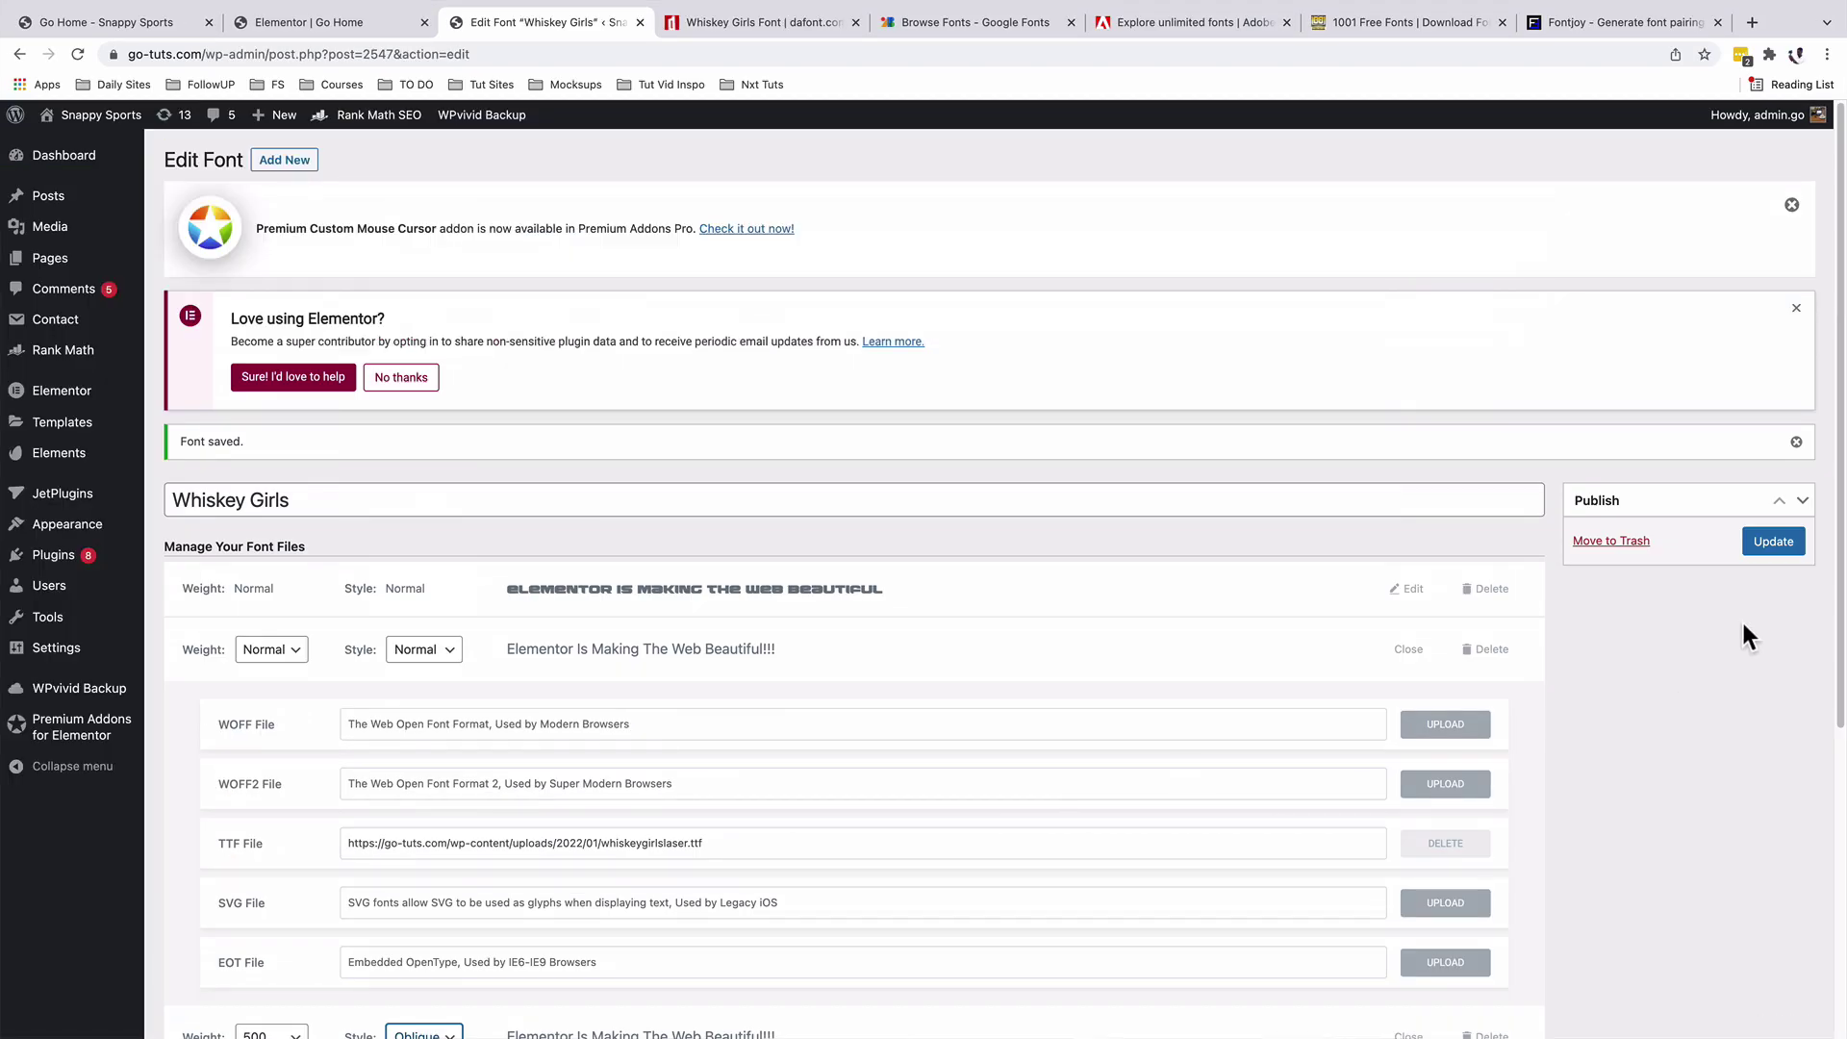
- Save the Whiskey Girls font changes and return to the site's admin dashboard
{"action": "left_click", "coordinate": [1770, 544]}
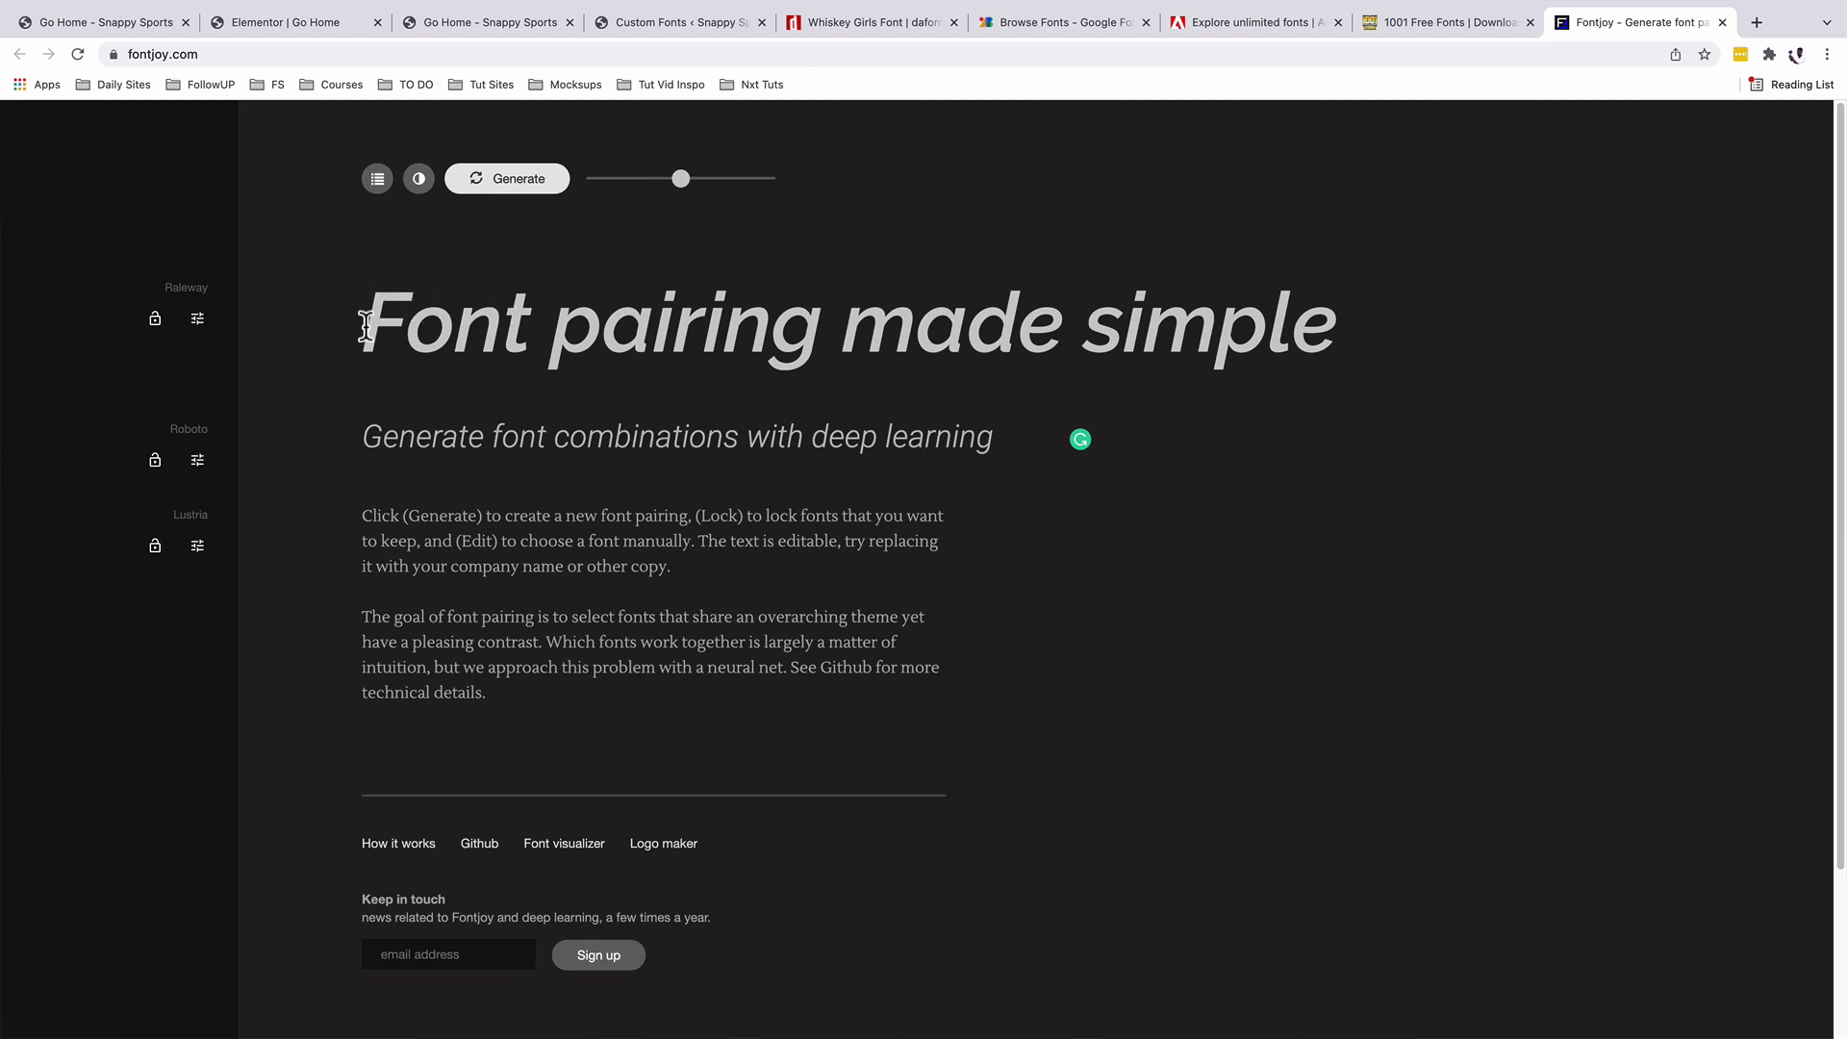
{"action": "key", "text": "super+3"}
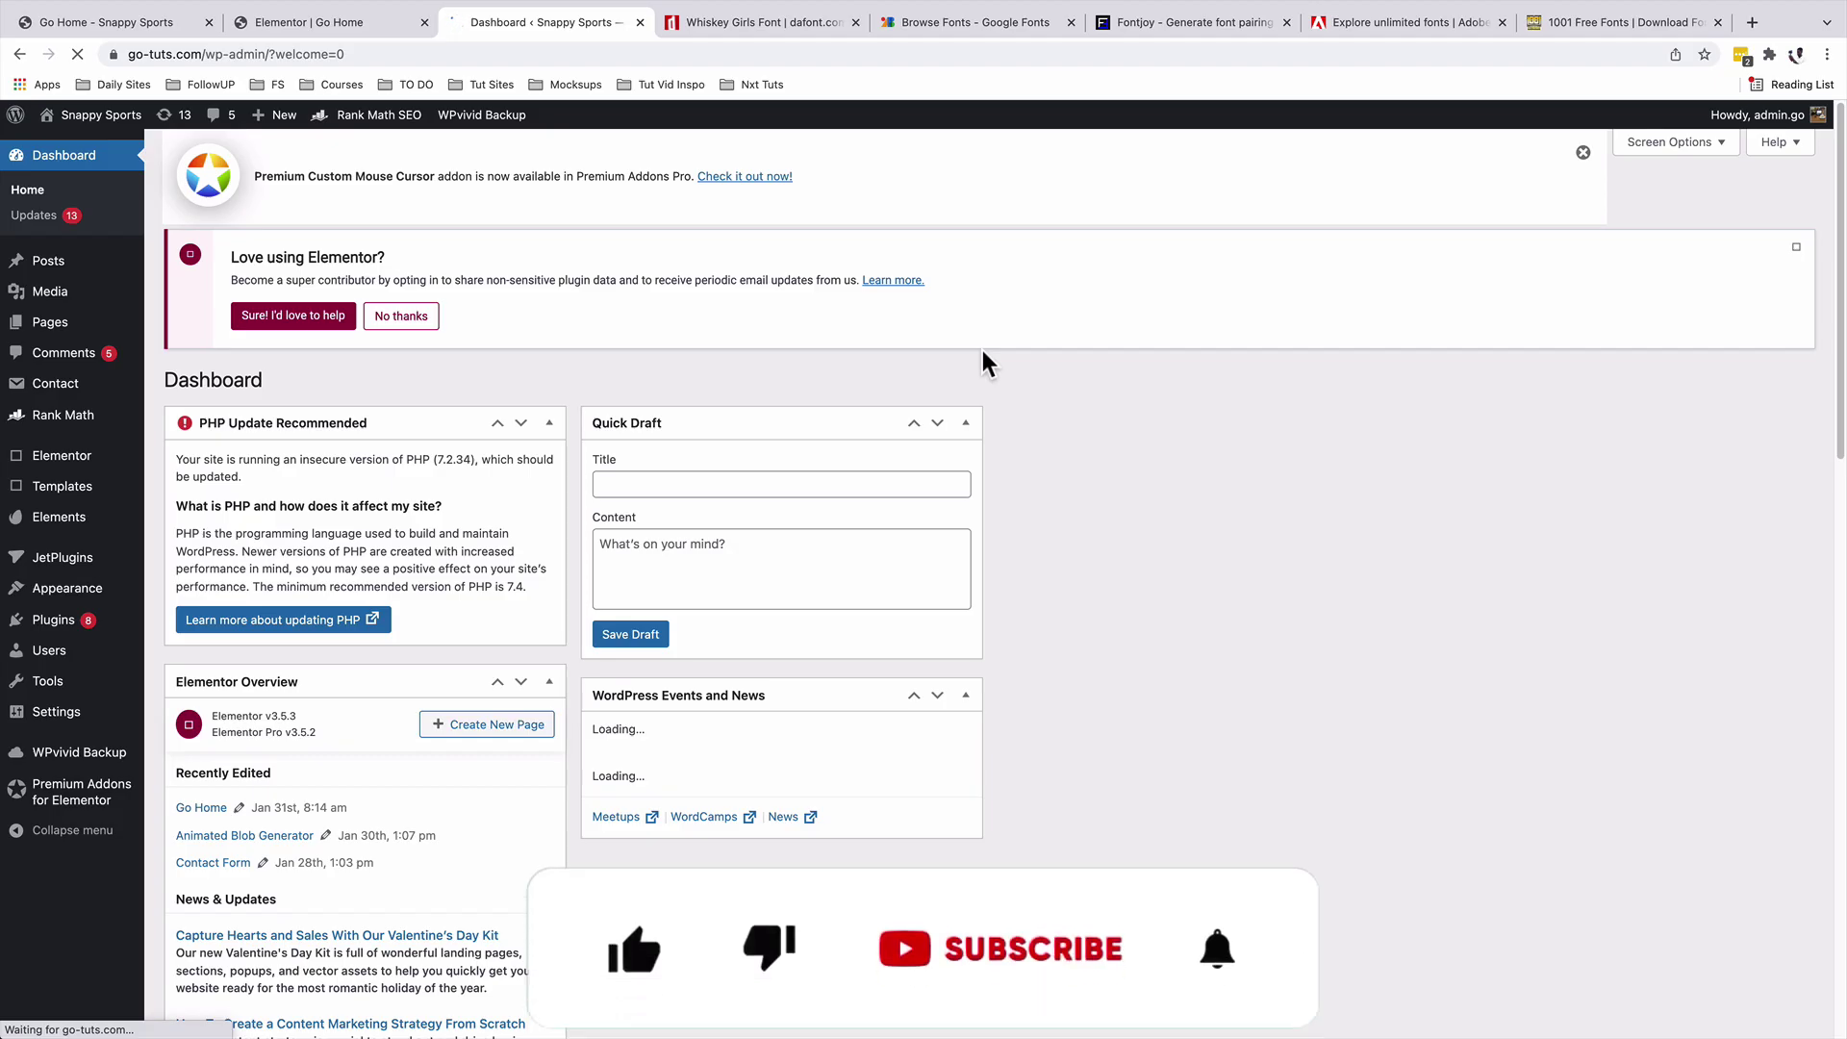
- Open Elementor's Custom Fonts list and start a new, blank custom font entry
{"action": "mouse_move", "coordinate": [67, 461]}
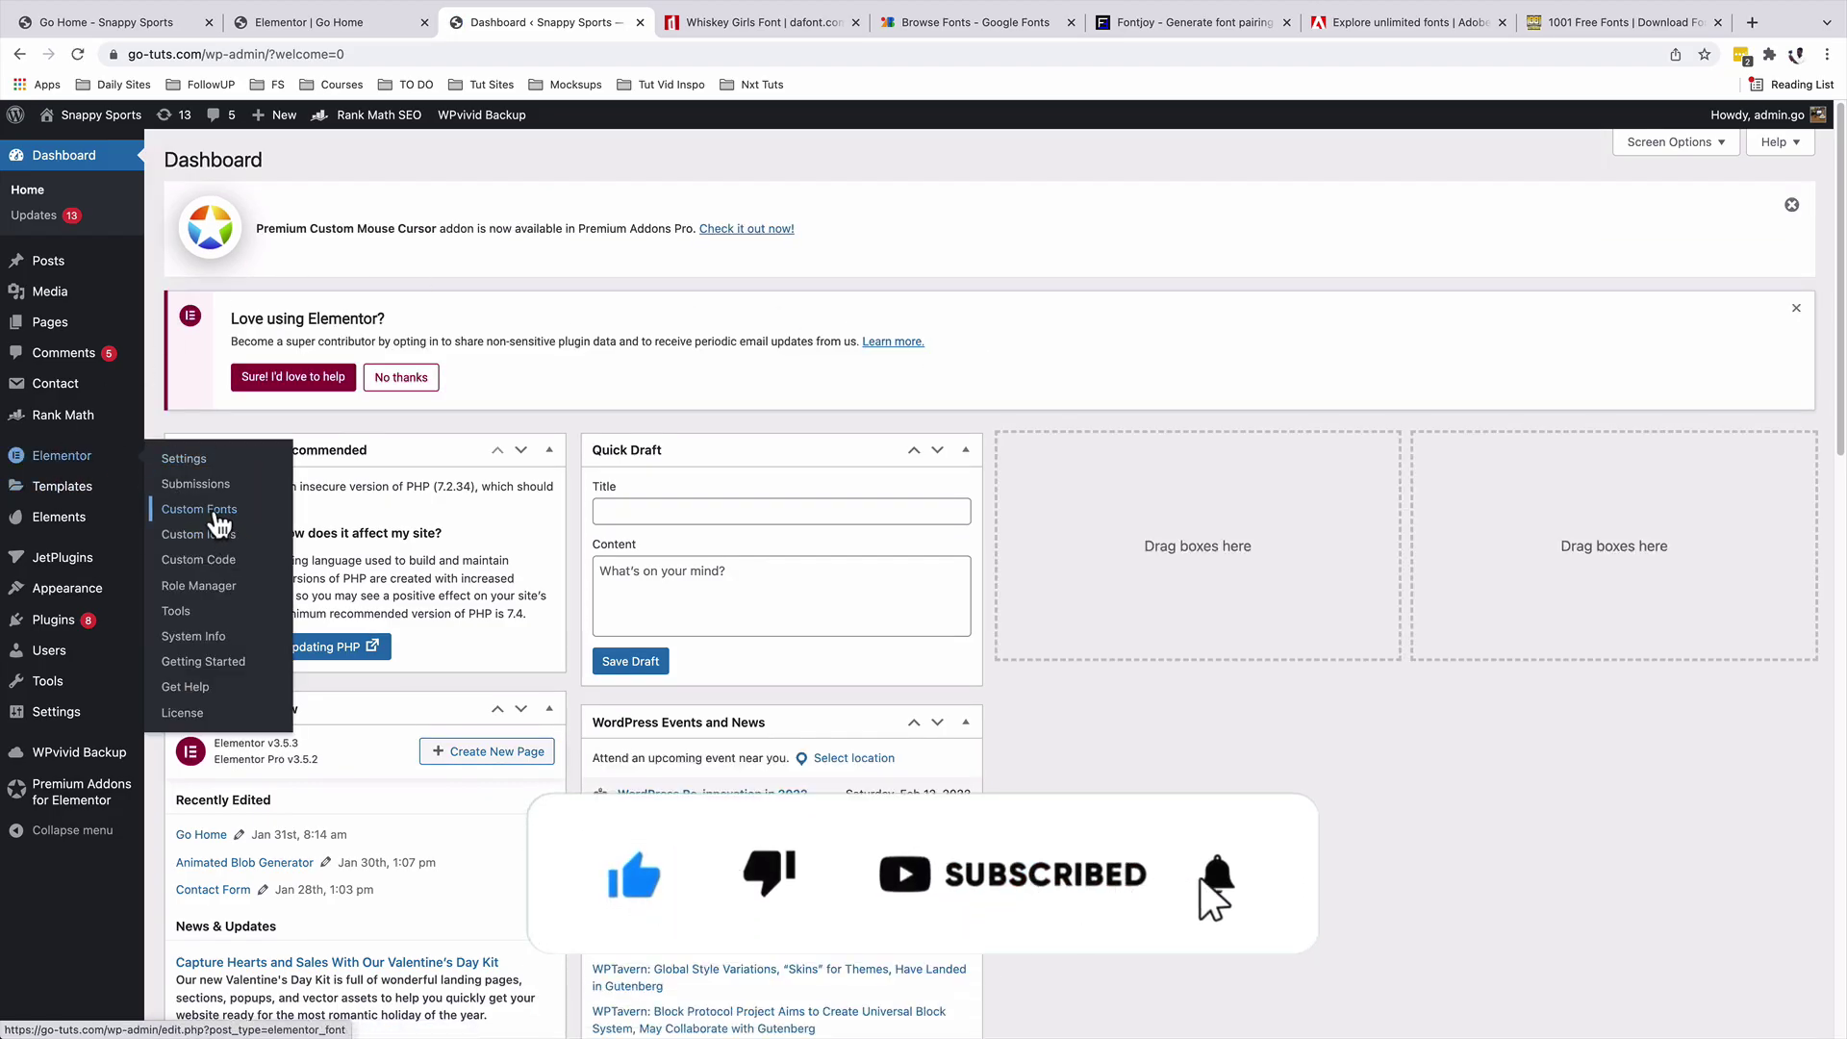
{"action": "left_click", "coordinate": [220, 524]}
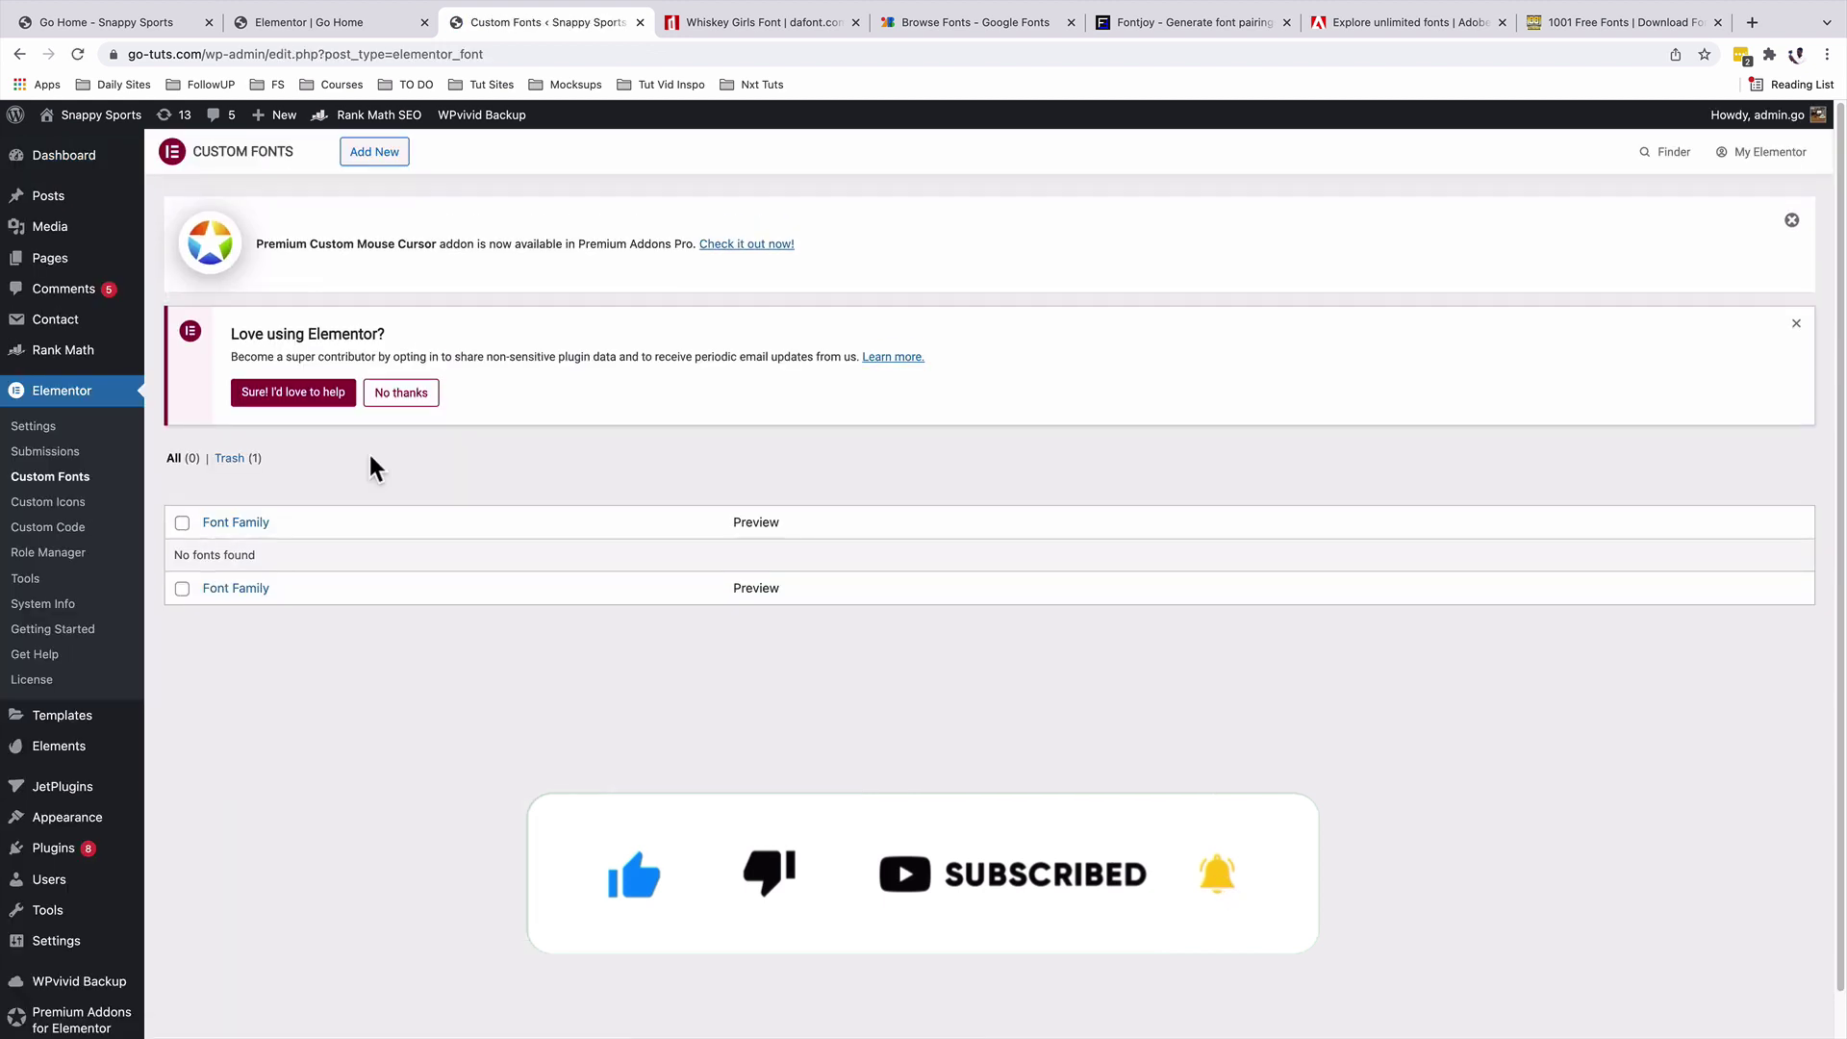
{"action": "left_click", "coordinate": [389, 157]}
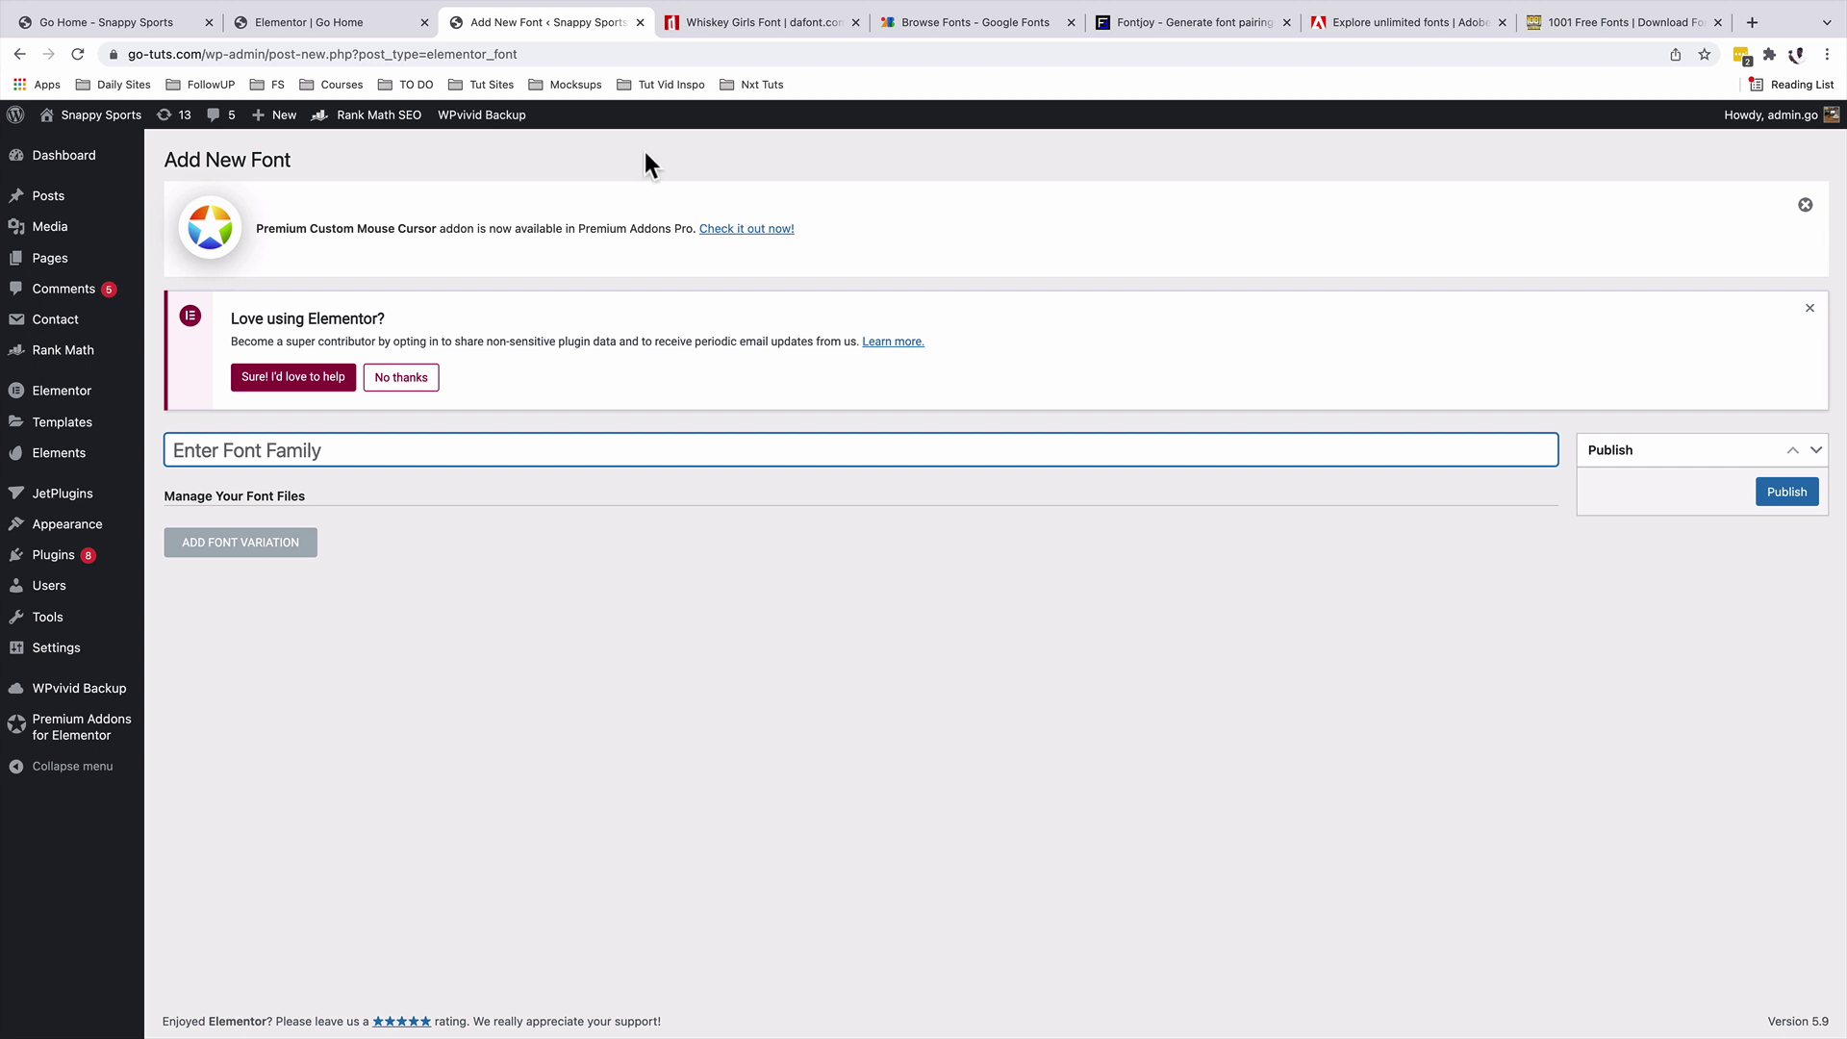
- Browse dafont's Whiskey Girls page, Google Fonts, Adobe Fonts and 1001 Free Fonts, then return to Add New Font
{"action": "left_click", "coordinate": [723, 21]}
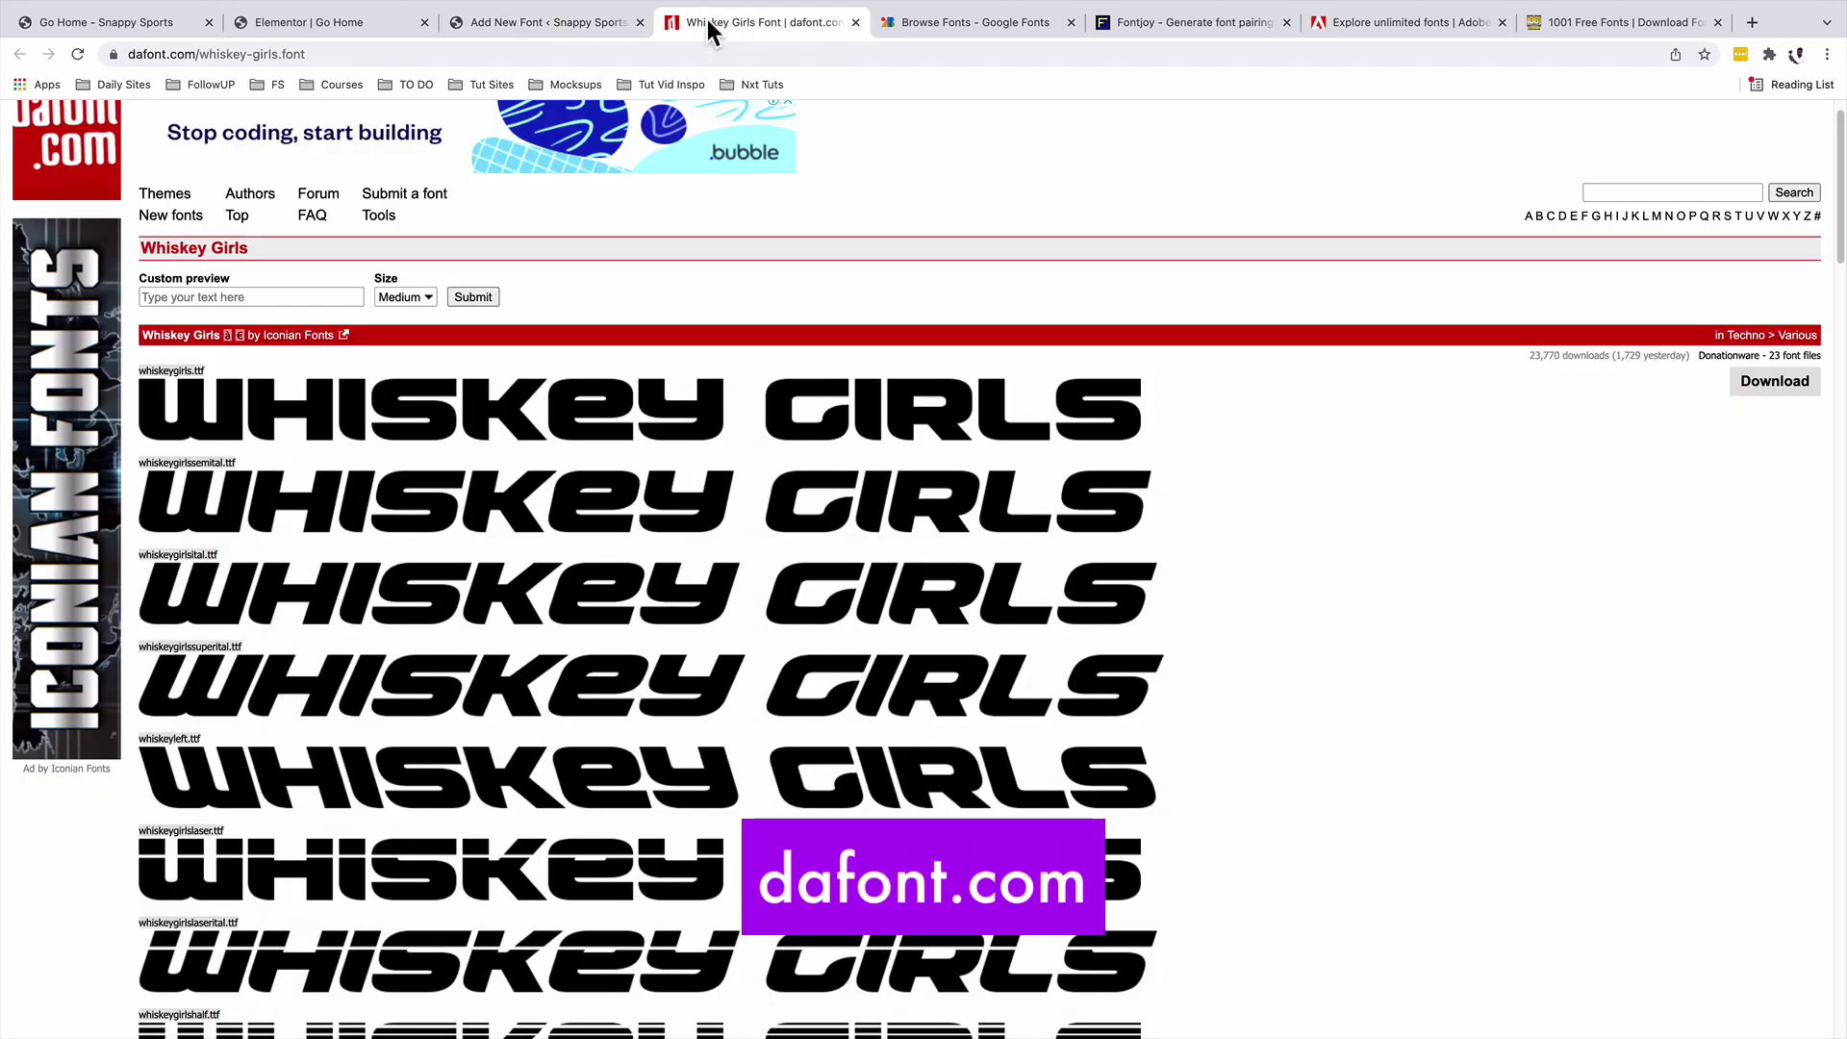
{"action": "left_click", "coordinate": [932, 27]}
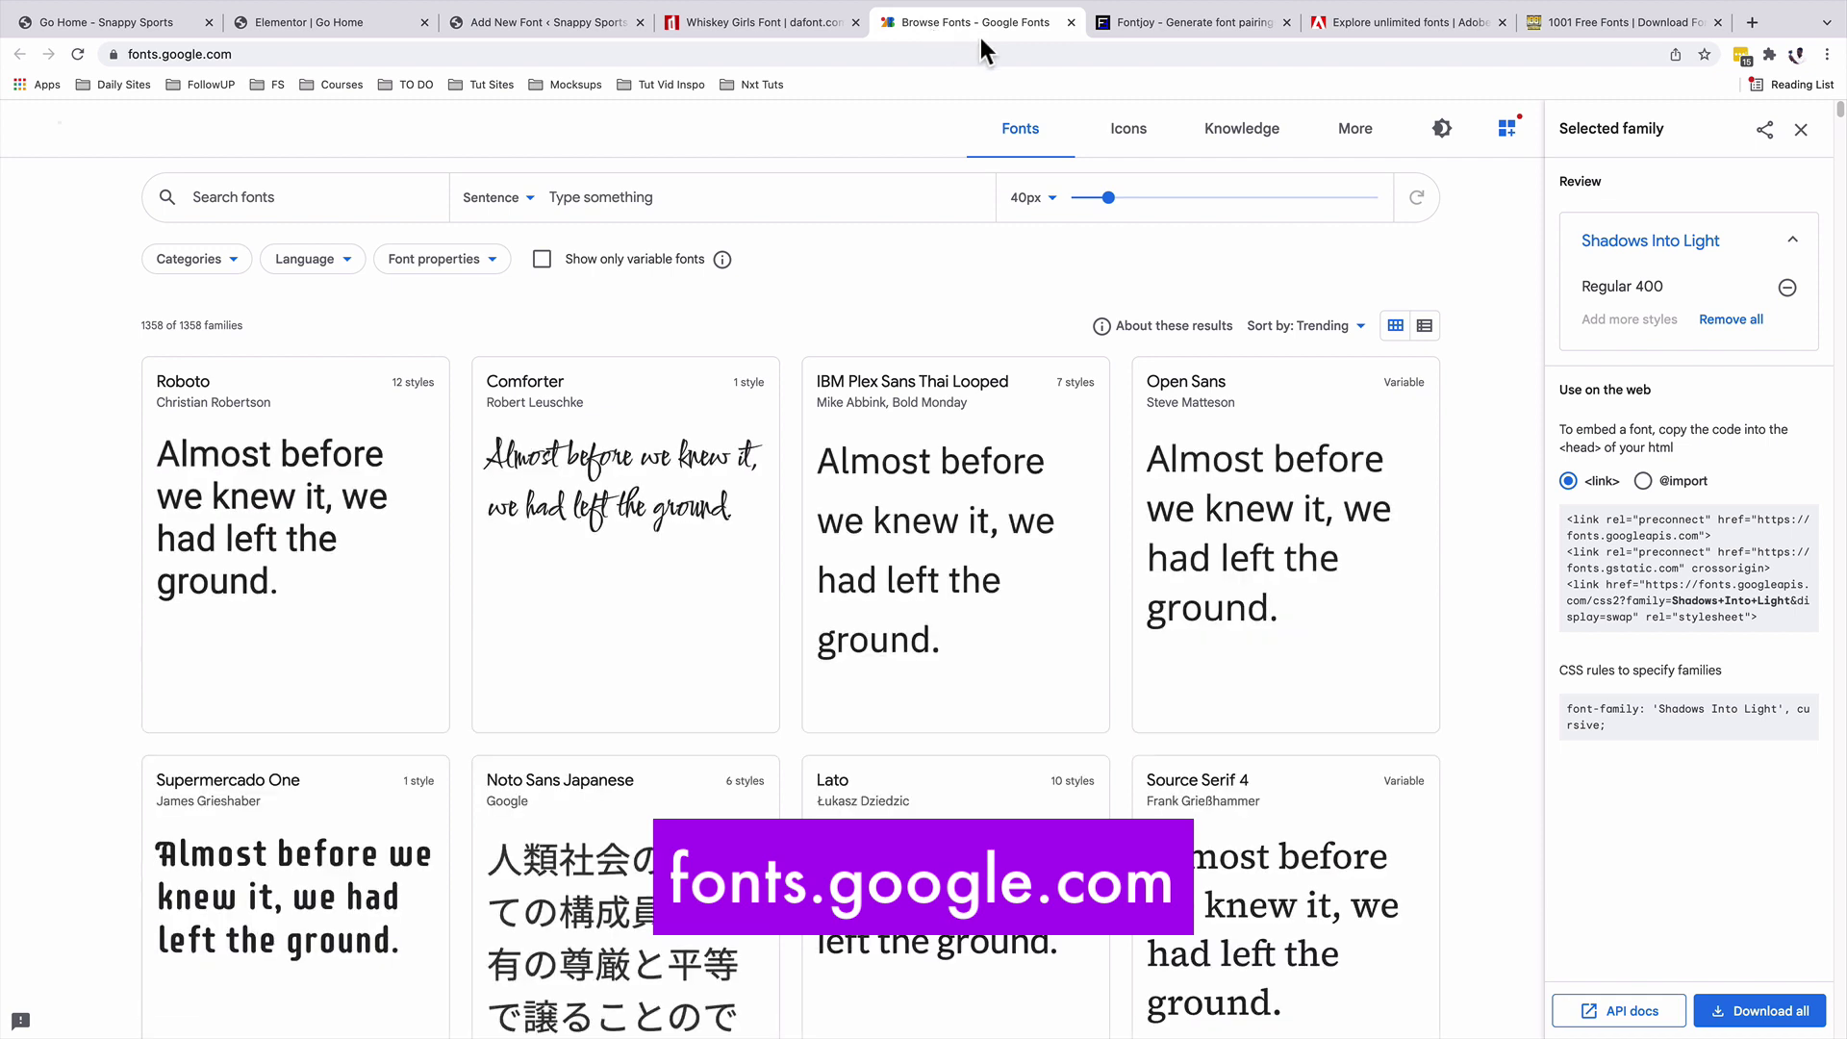
{"action": "left_click_drag", "start_coordinate": [1347, 21], "coordinate": [1122, 27]}
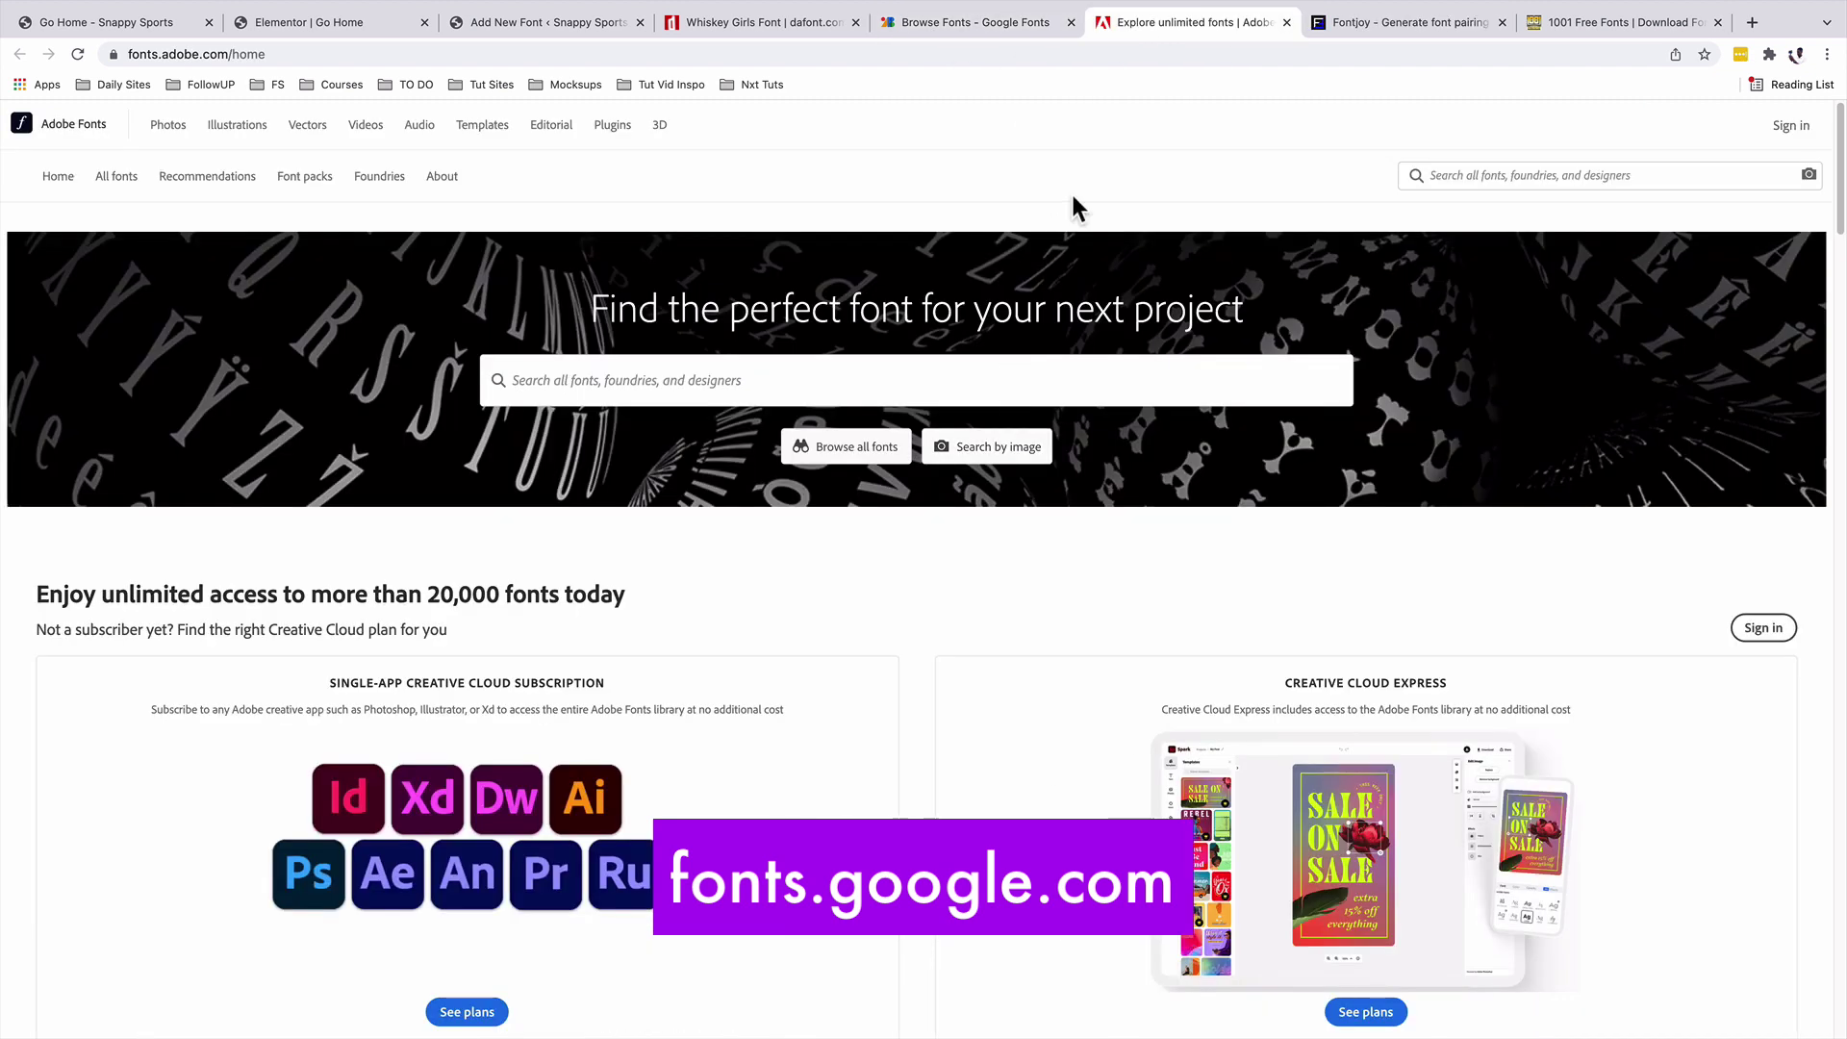
{"action": "left_click_drag", "start_coordinate": [1570, 21], "coordinate": [1354, 25]}
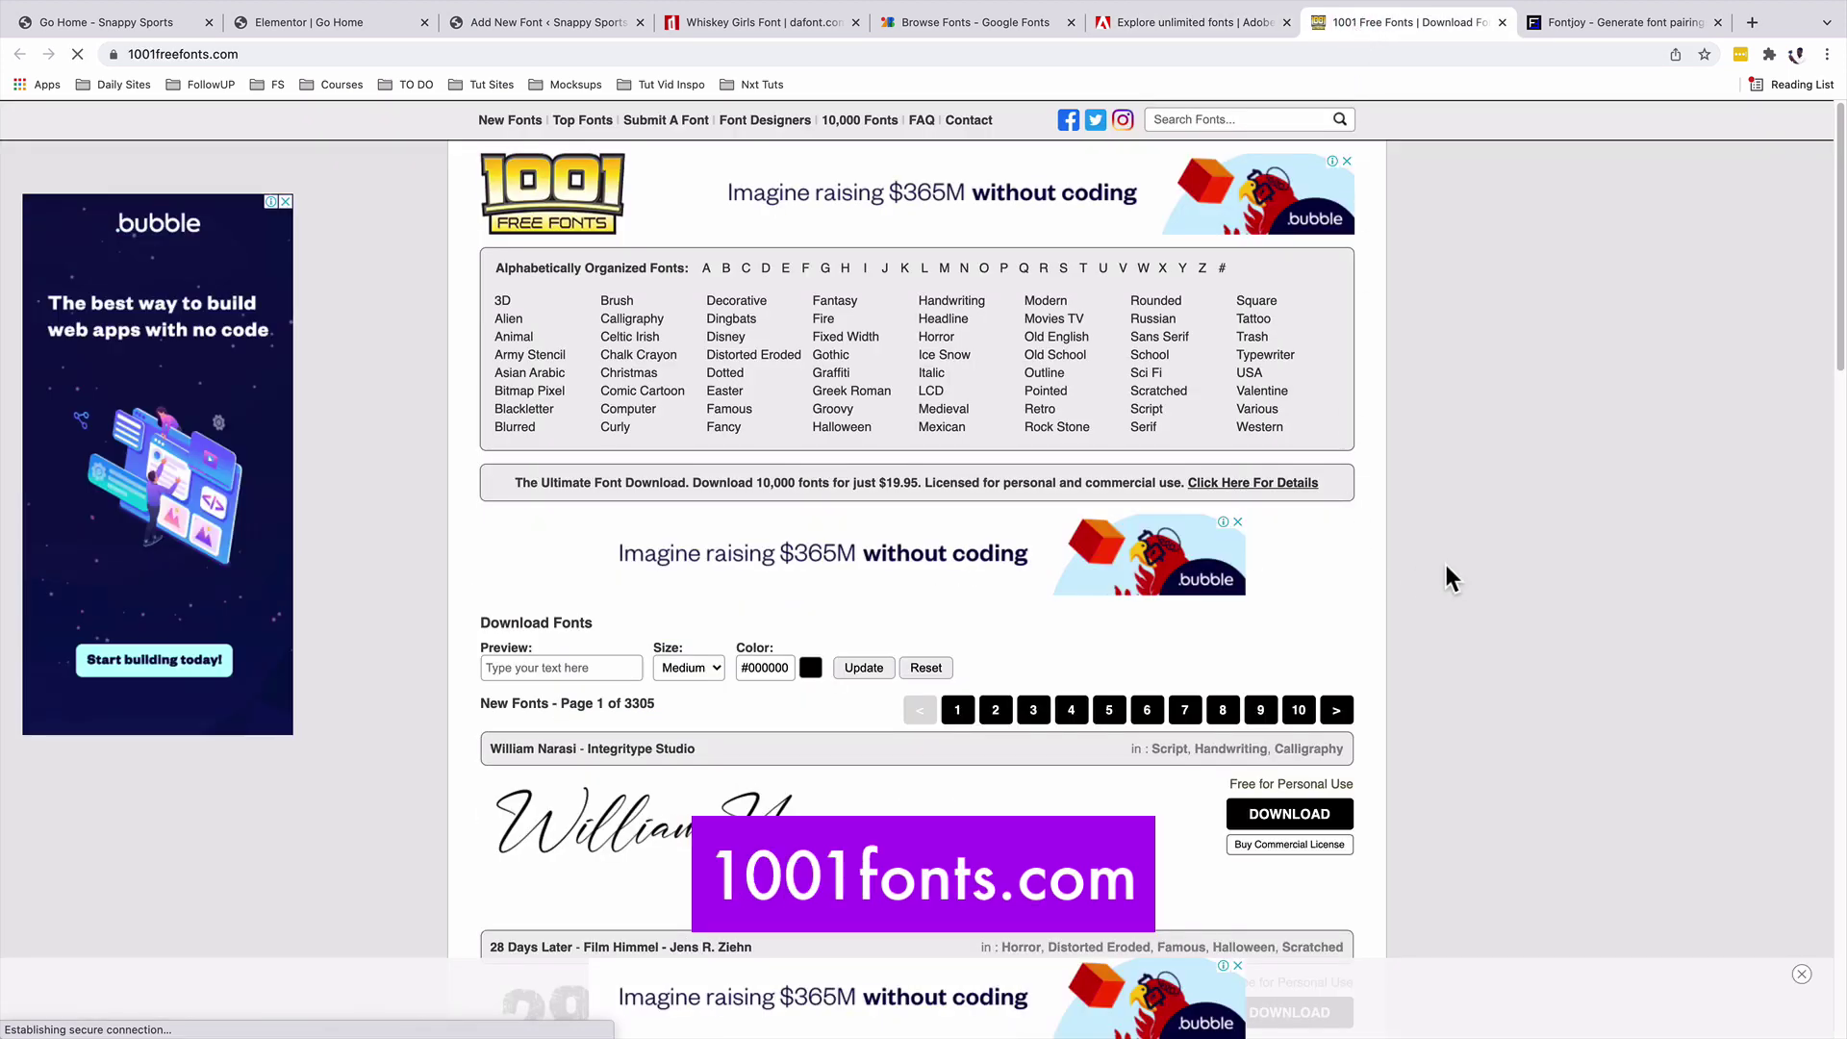
{"action": "scroll", "coordinate": [1433, 573], "scroll_direction": "down", "scroll_amount": 3}
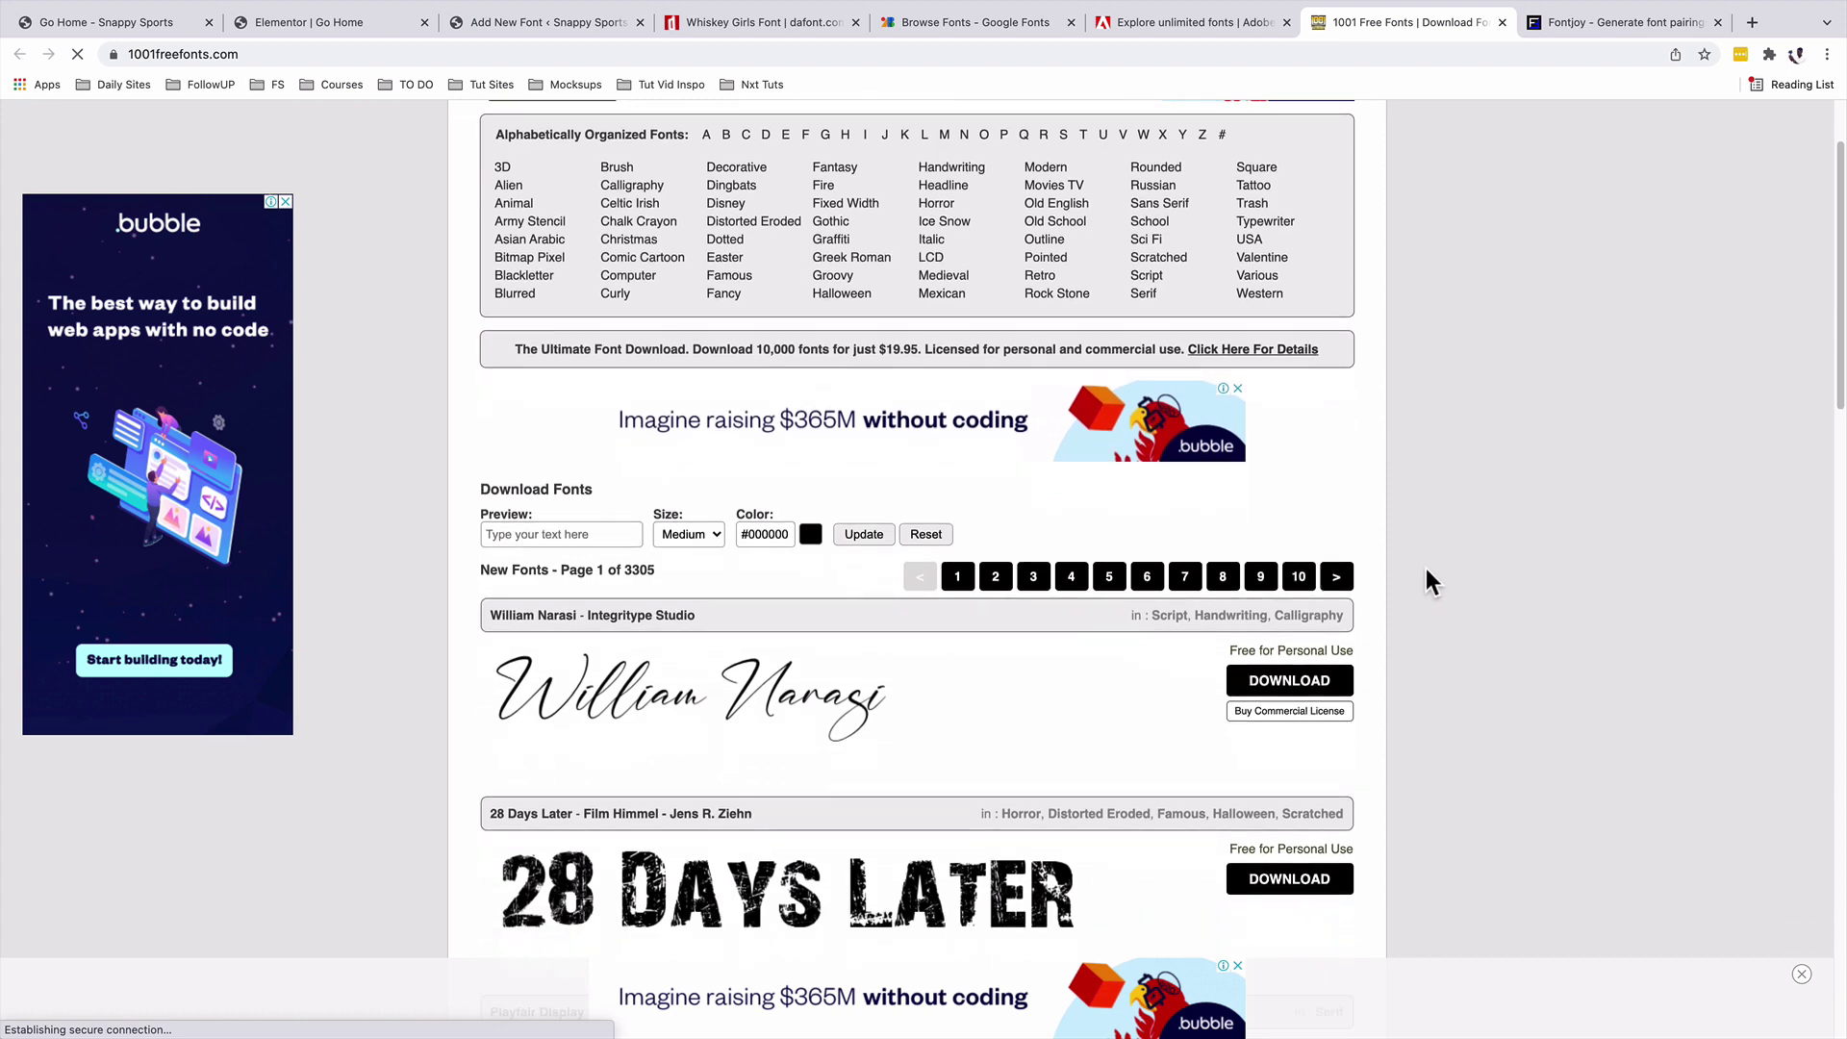
{"action": "left_click", "coordinate": [704, 21]}
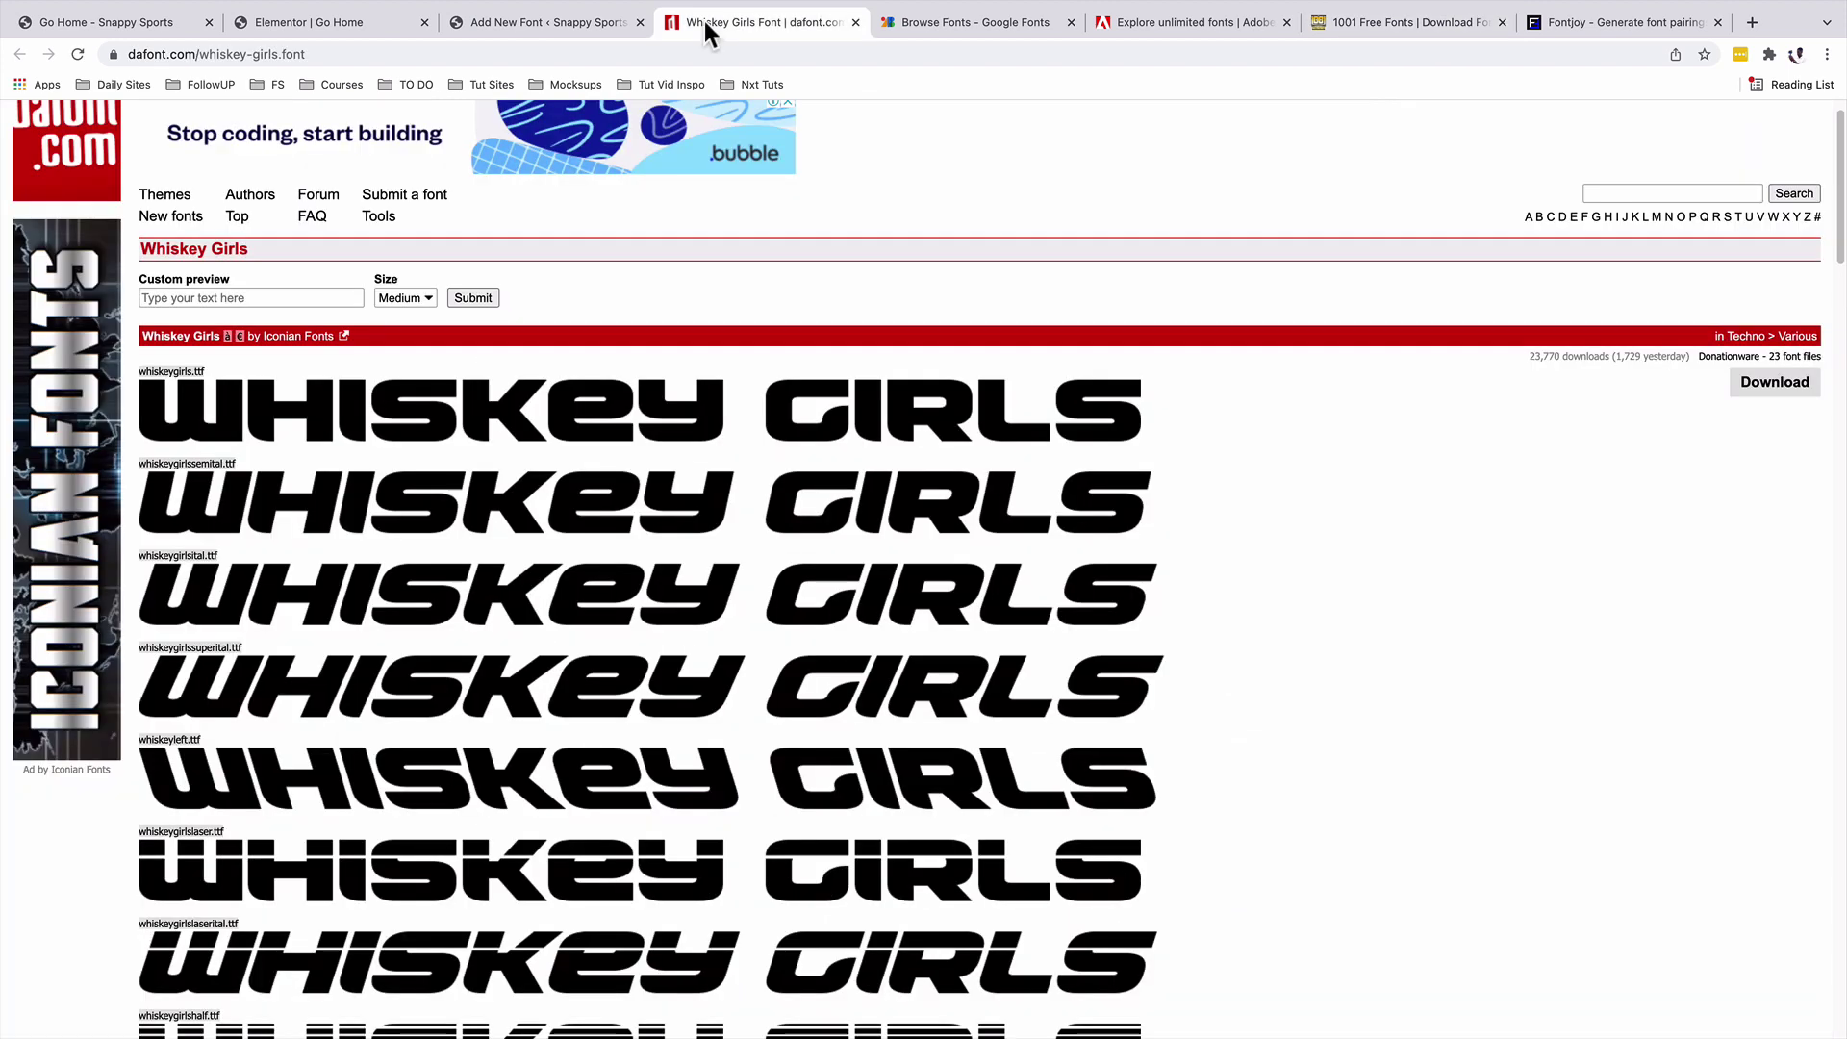
{"action": "scroll", "coordinate": [1771, 252], "scroll_direction": "down", "scroll_amount": 3}
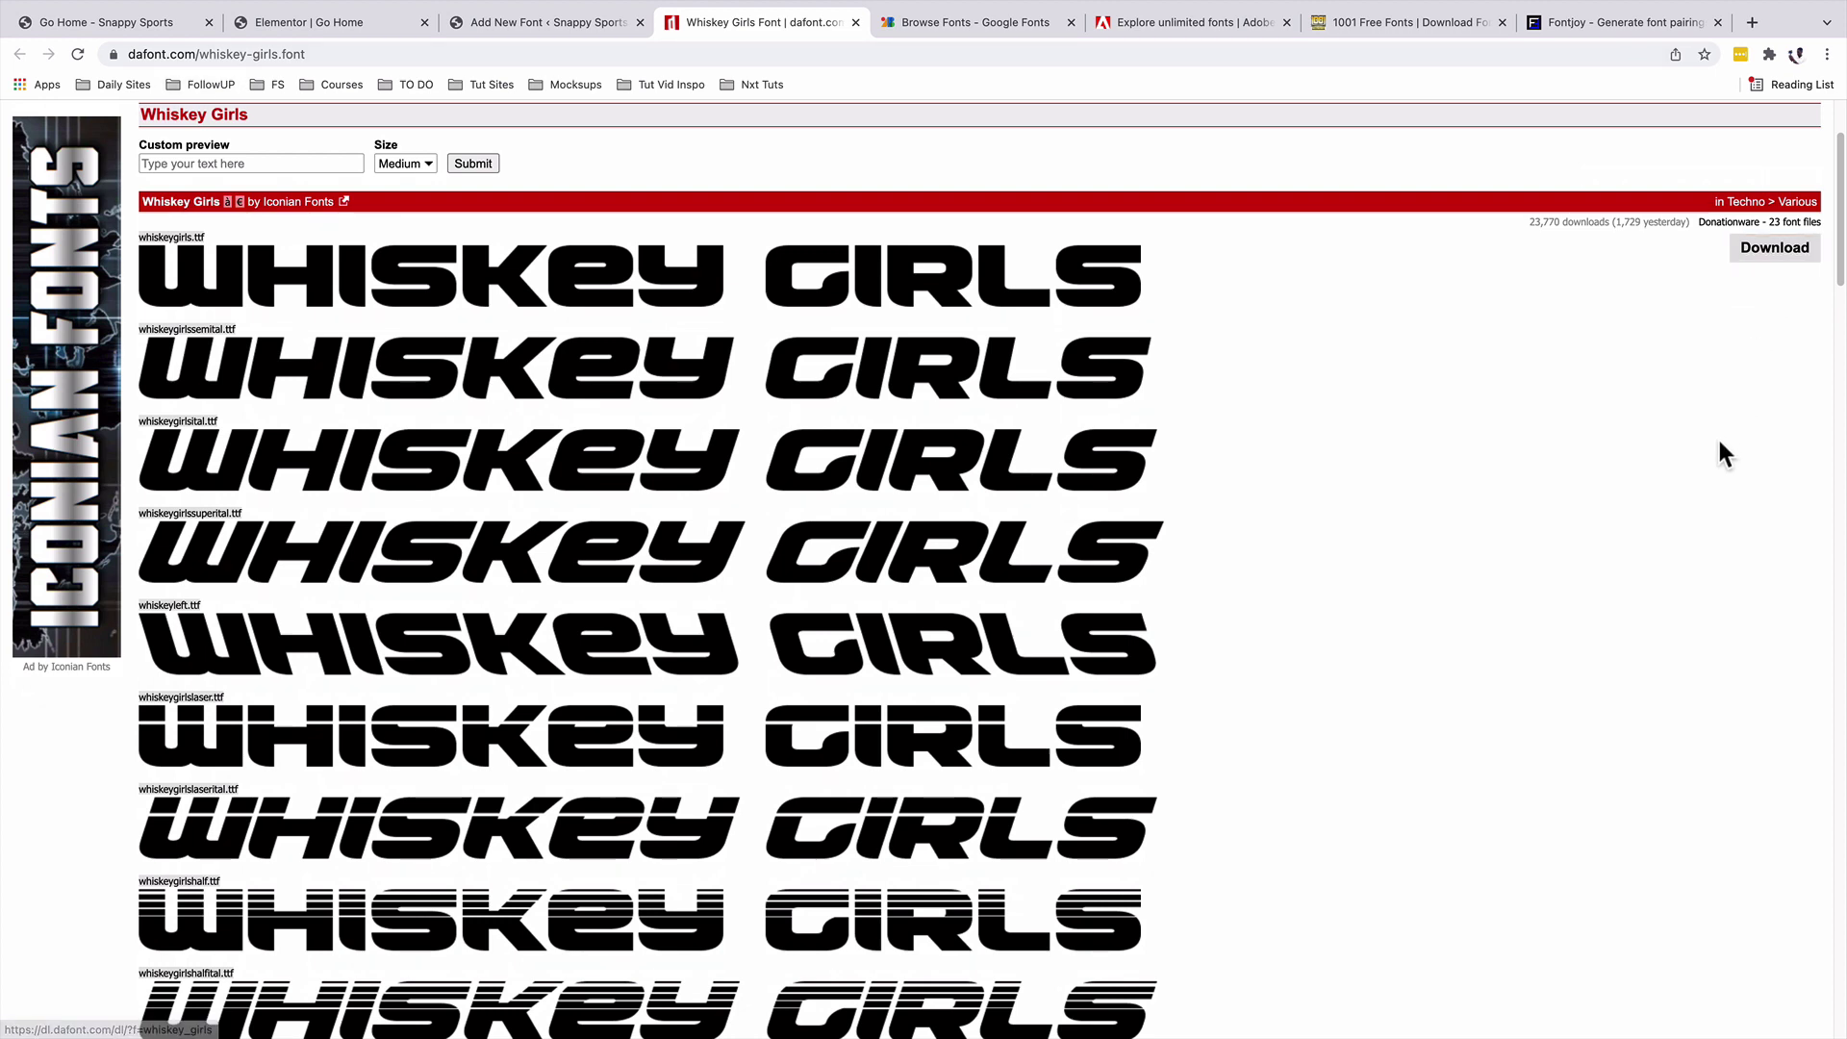
{"action": "scroll", "coordinate": [1718, 443], "scroll_direction": "down", "scroll_amount": 5}
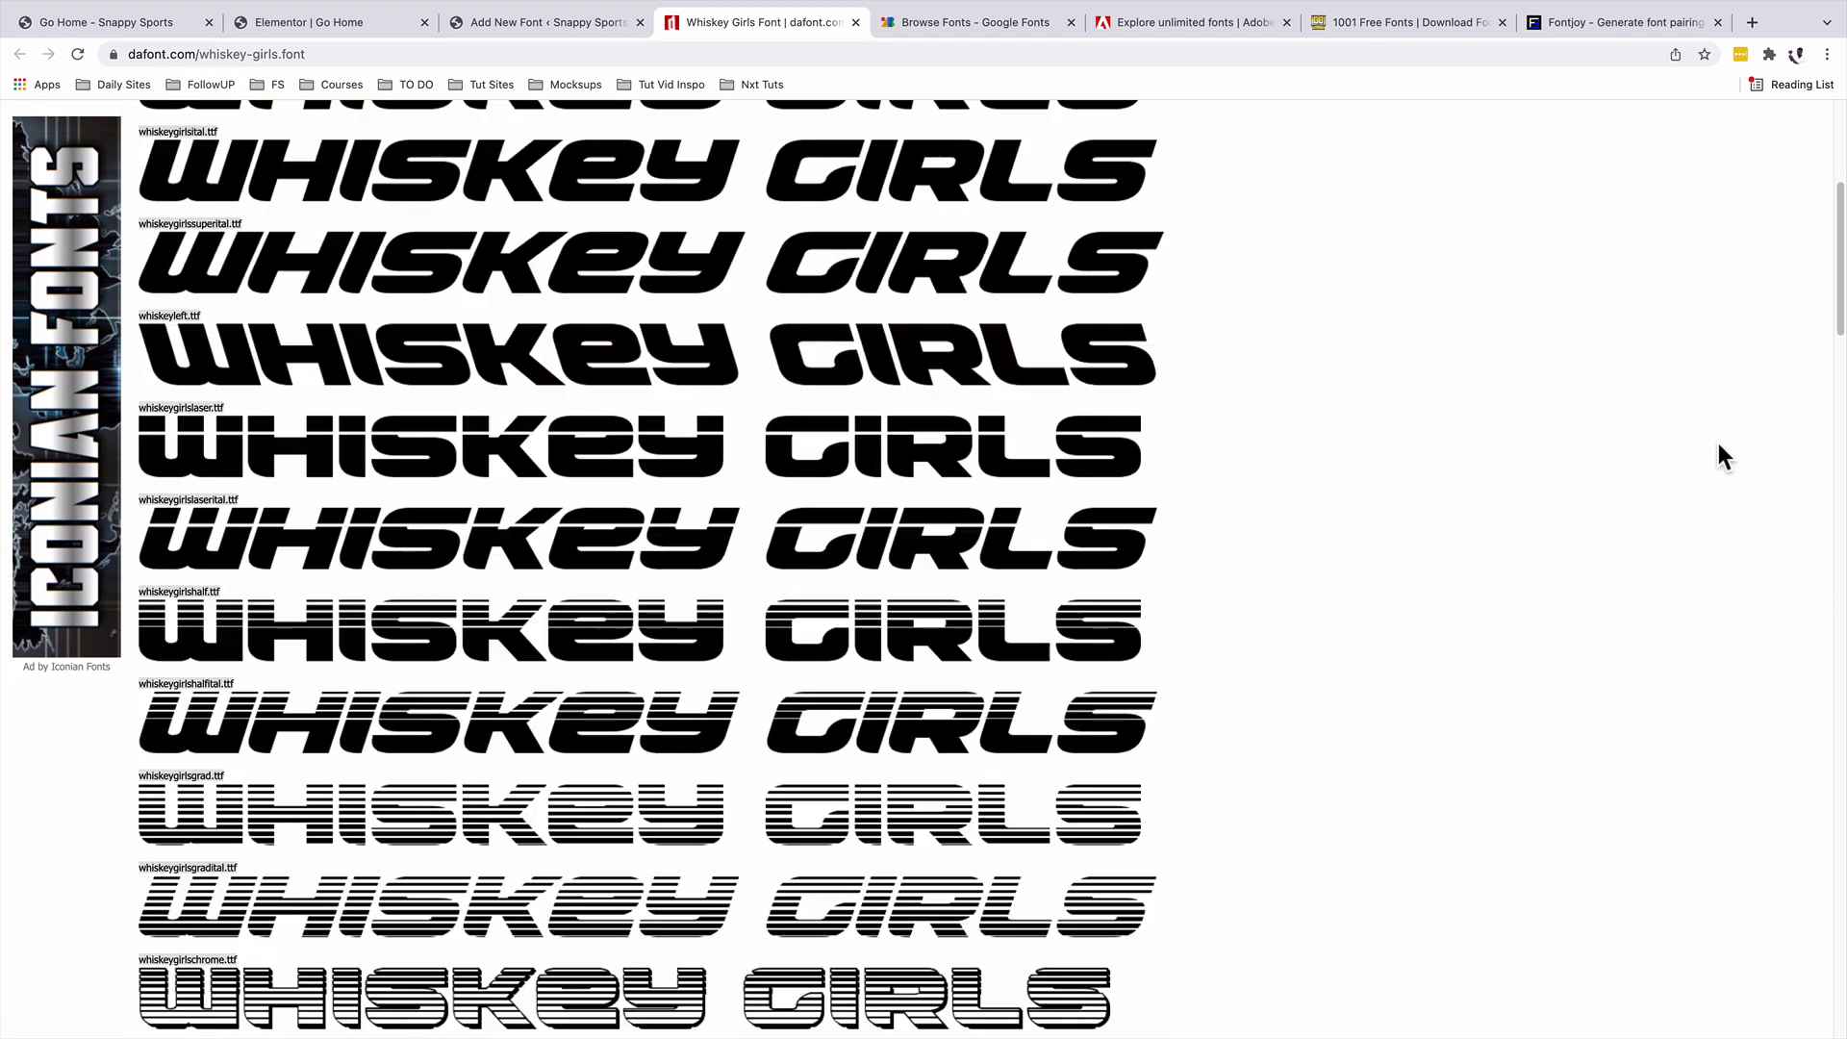
{"action": "left_click", "coordinate": [539, 23]}
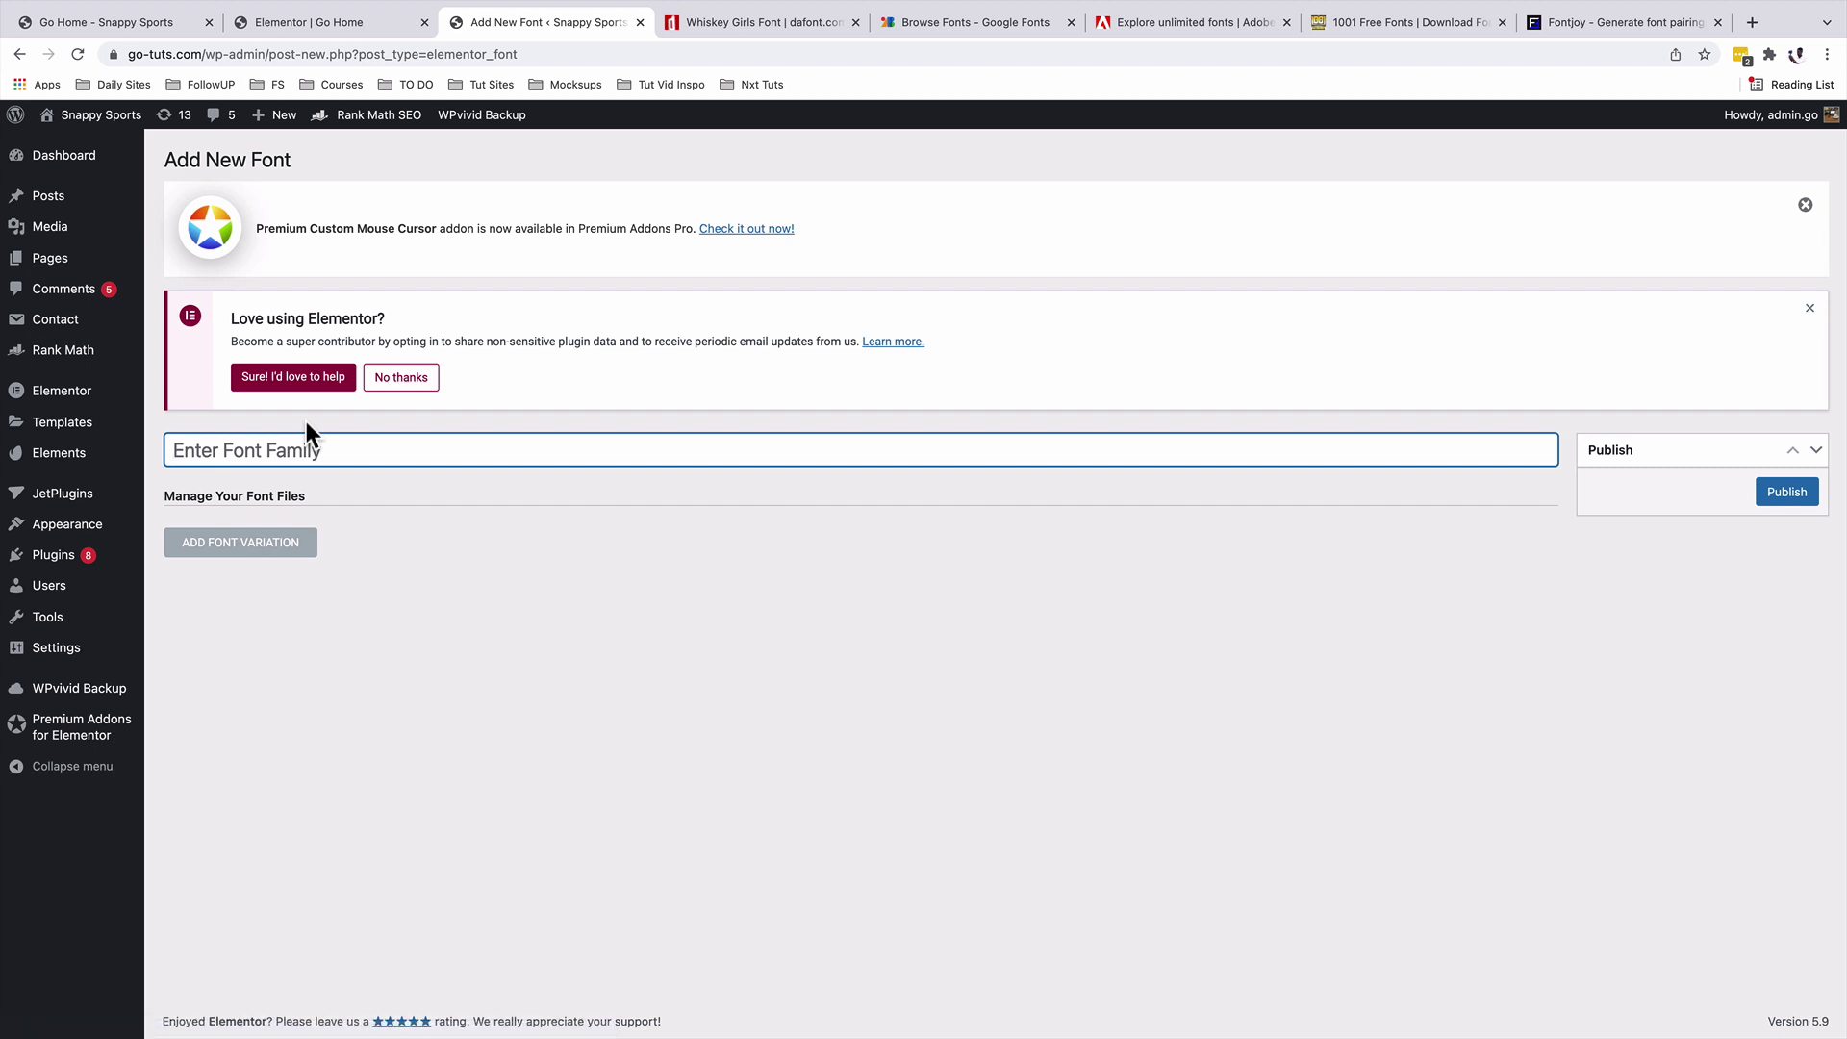
- Name the font family 'Whiskey Girls' and add its first font variation
{"action": "type", "text": "Whiskey Girls"}
{"action": "left_click", "coordinate": [258, 549]}
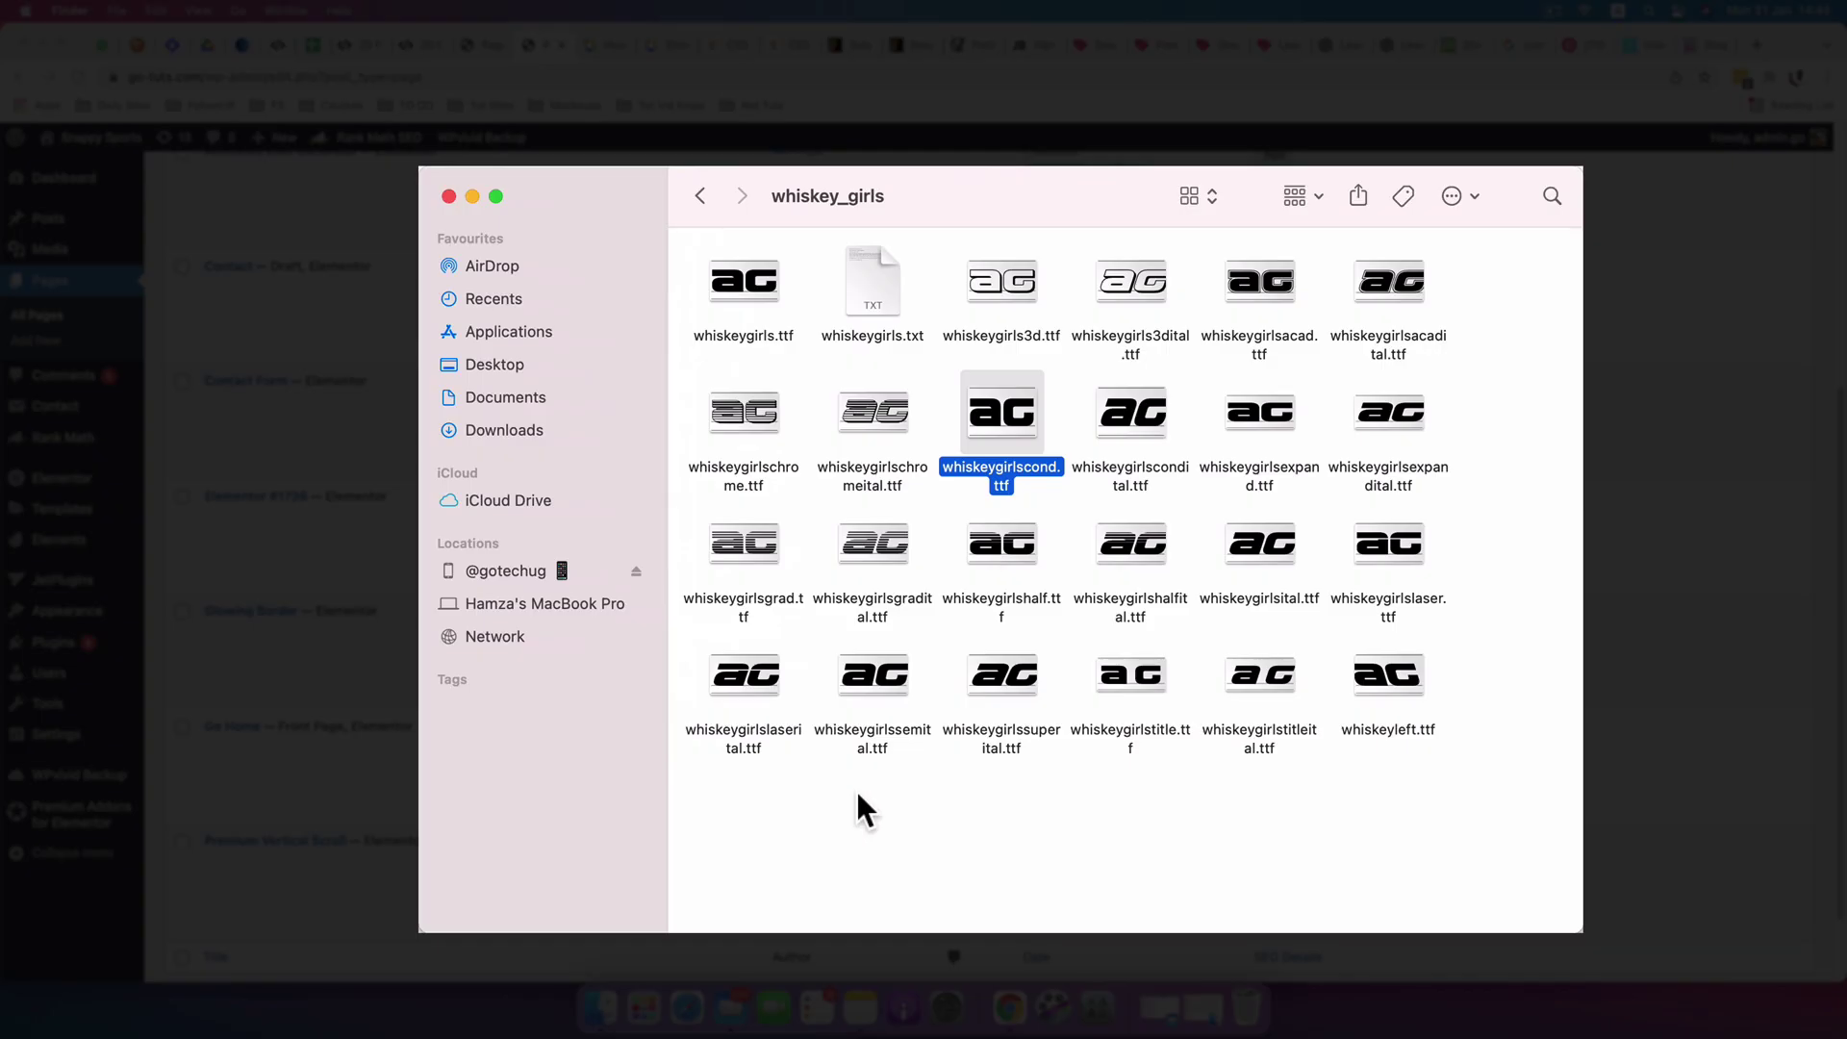
- Preview whiskeygirls3d.ttf from the whiskey_girls folder in Font Book
{"action": "left_click", "coordinate": [915, 792]}
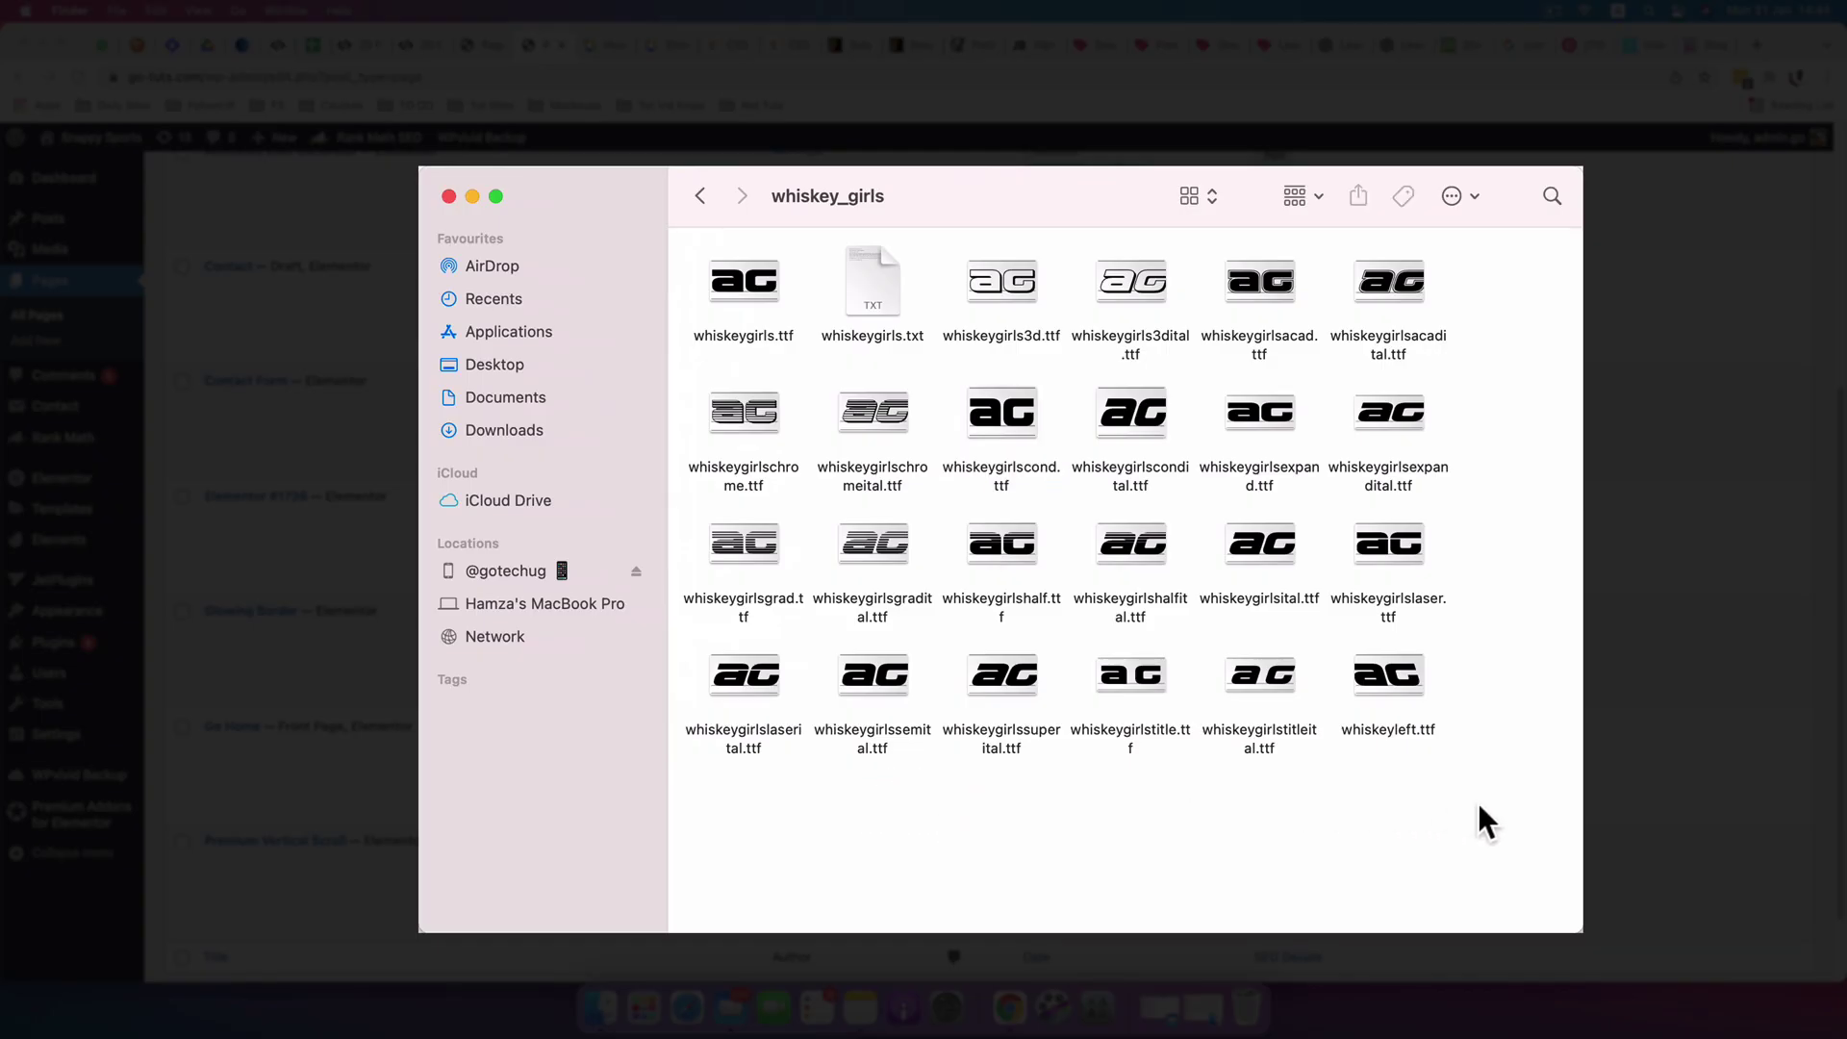
{"action": "left_click_drag", "start_coordinate": [1477, 802], "coordinate": [773, 448]}
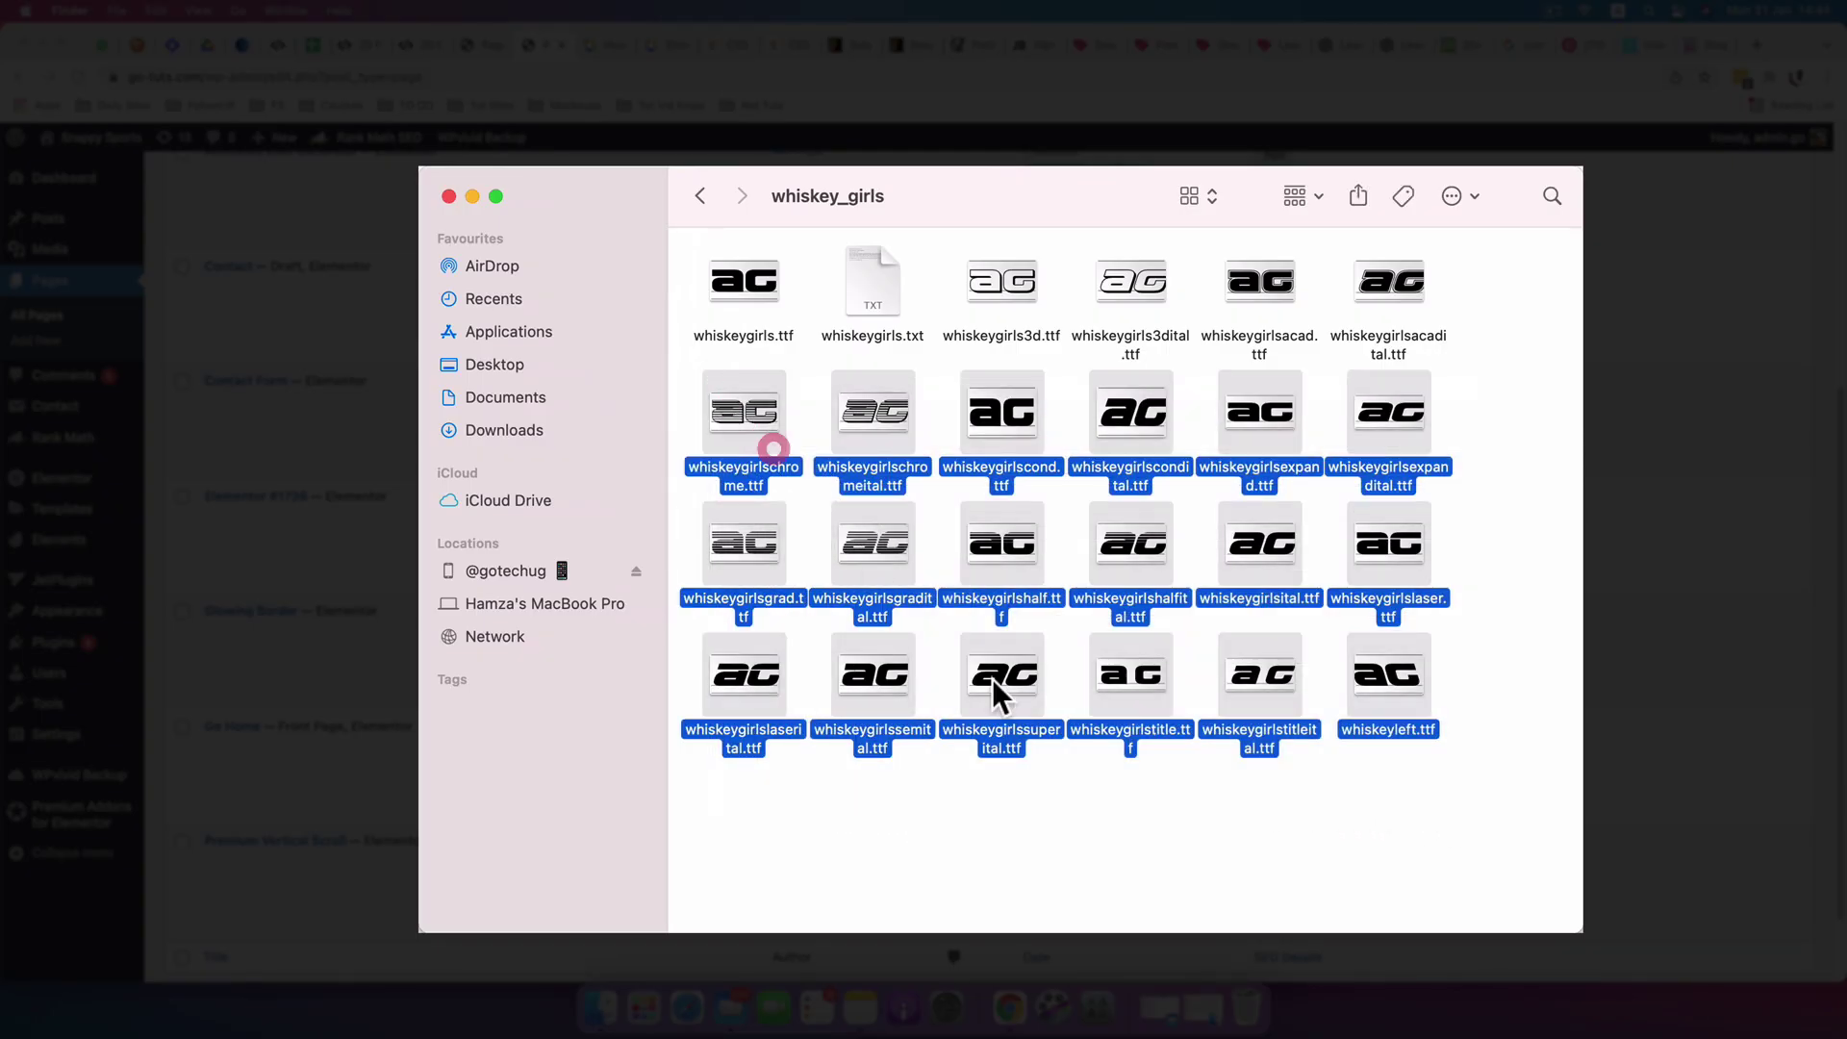
{"action": "left_click", "coordinate": [1437, 801]}
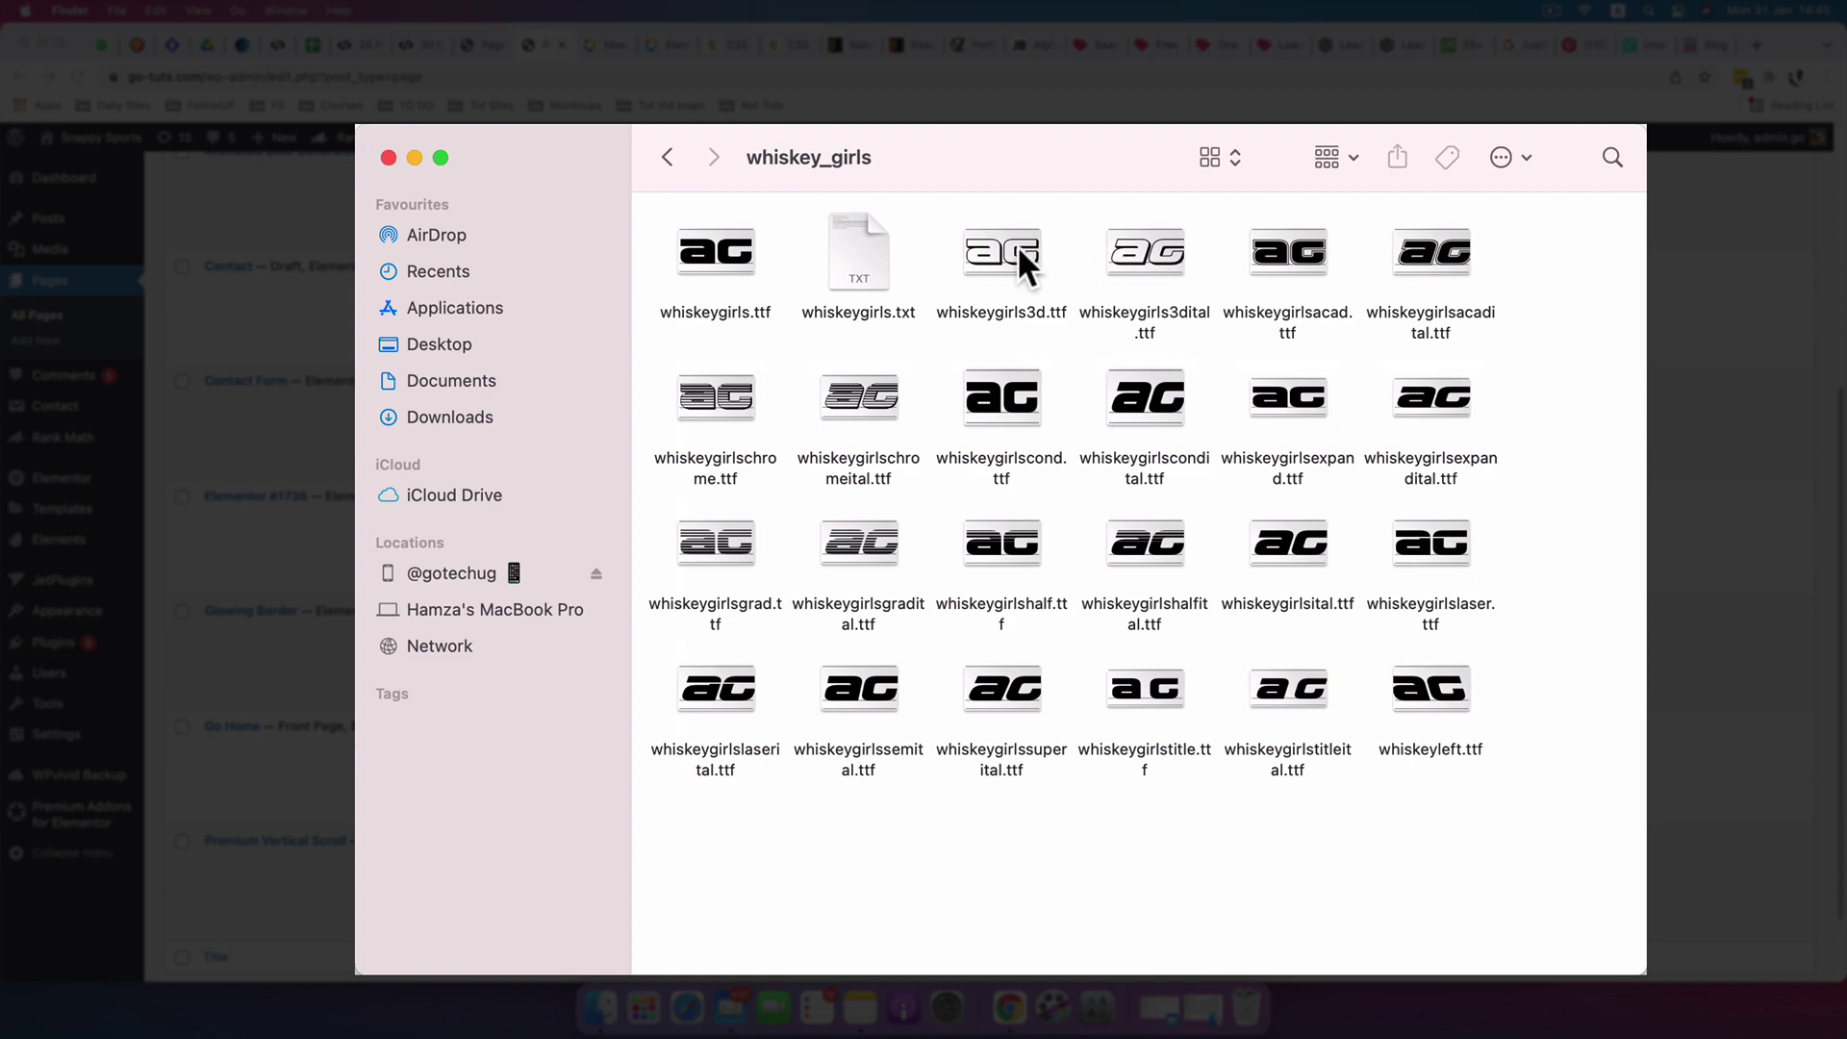
{"action": "double_click", "coordinate": [1020, 252]}
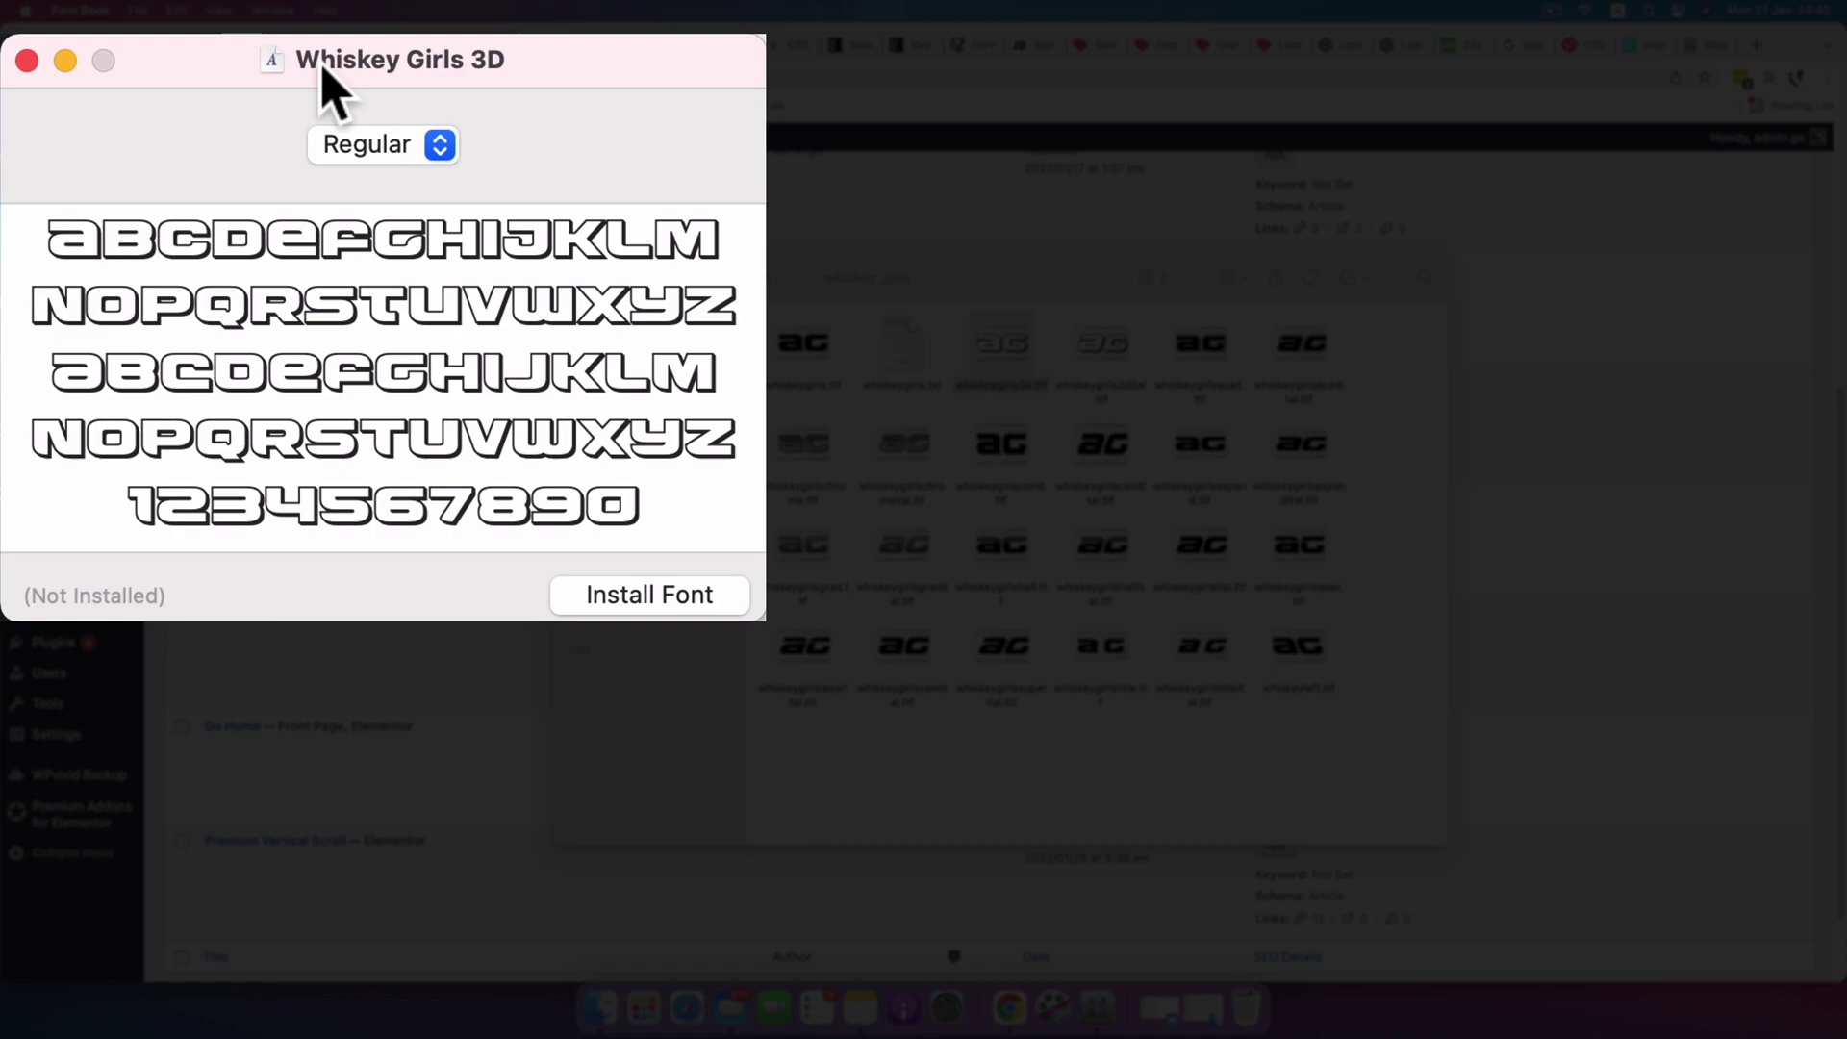
{"action": "key", "text": "ctrl+Up"}
- Upload whiskeygirls.ttf from the computer and set it as the variation's TTF file
{"action": "left_click", "coordinate": [943, 63]}
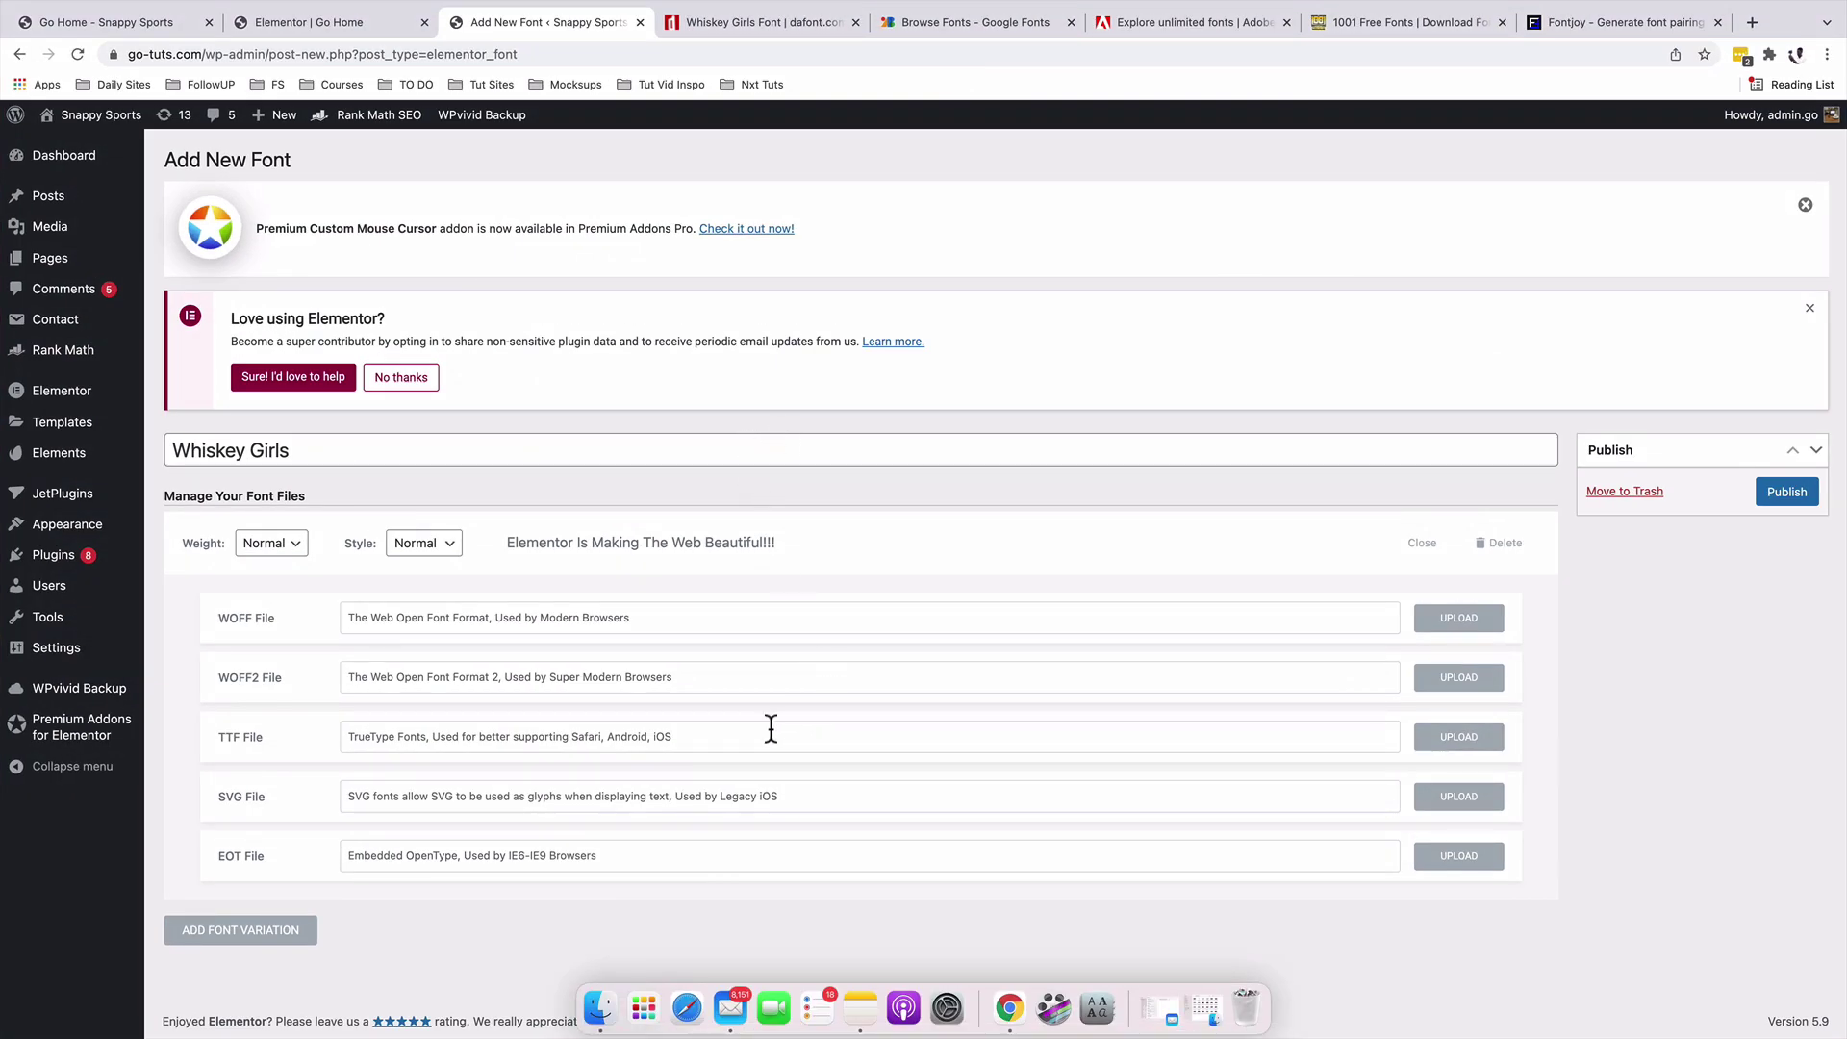
{"action": "left_click", "coordinate": [1461, 741]}
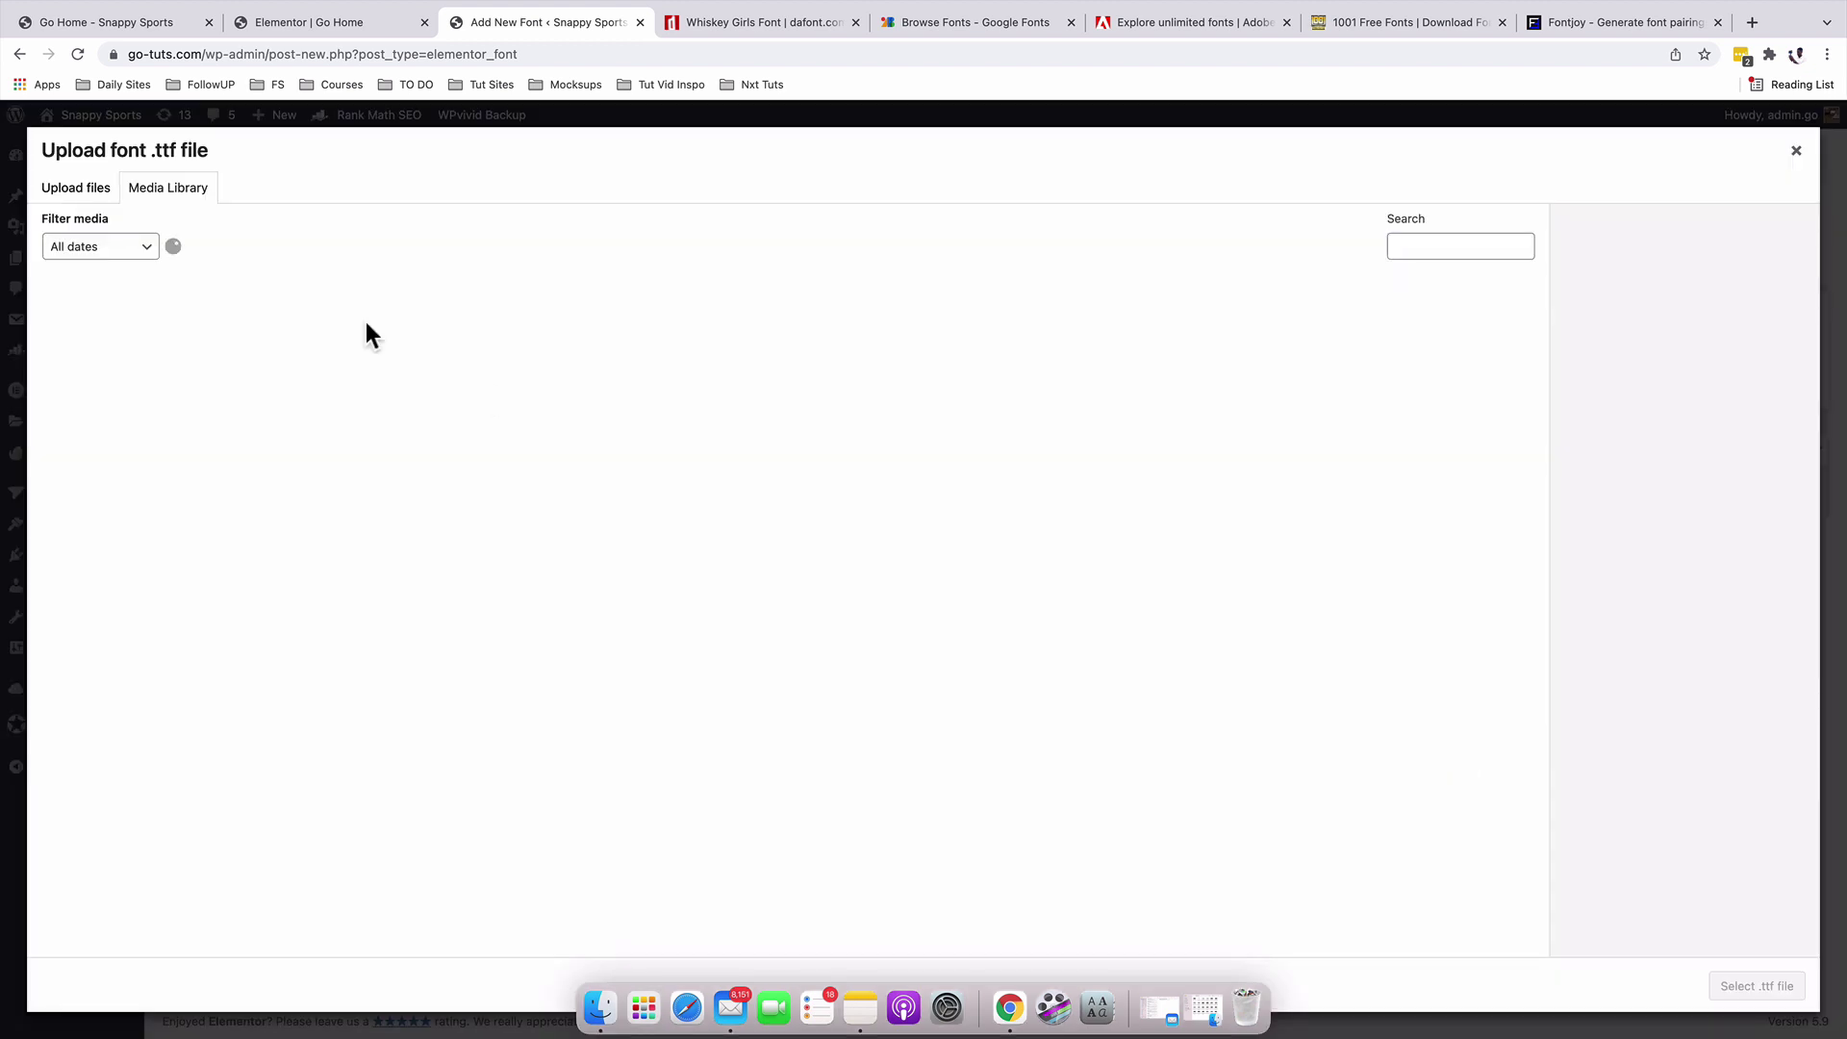
{"action": "left_click", "coordinate": [79, 190]}
{"action": "left_click", "coordinate": [860, 660]}
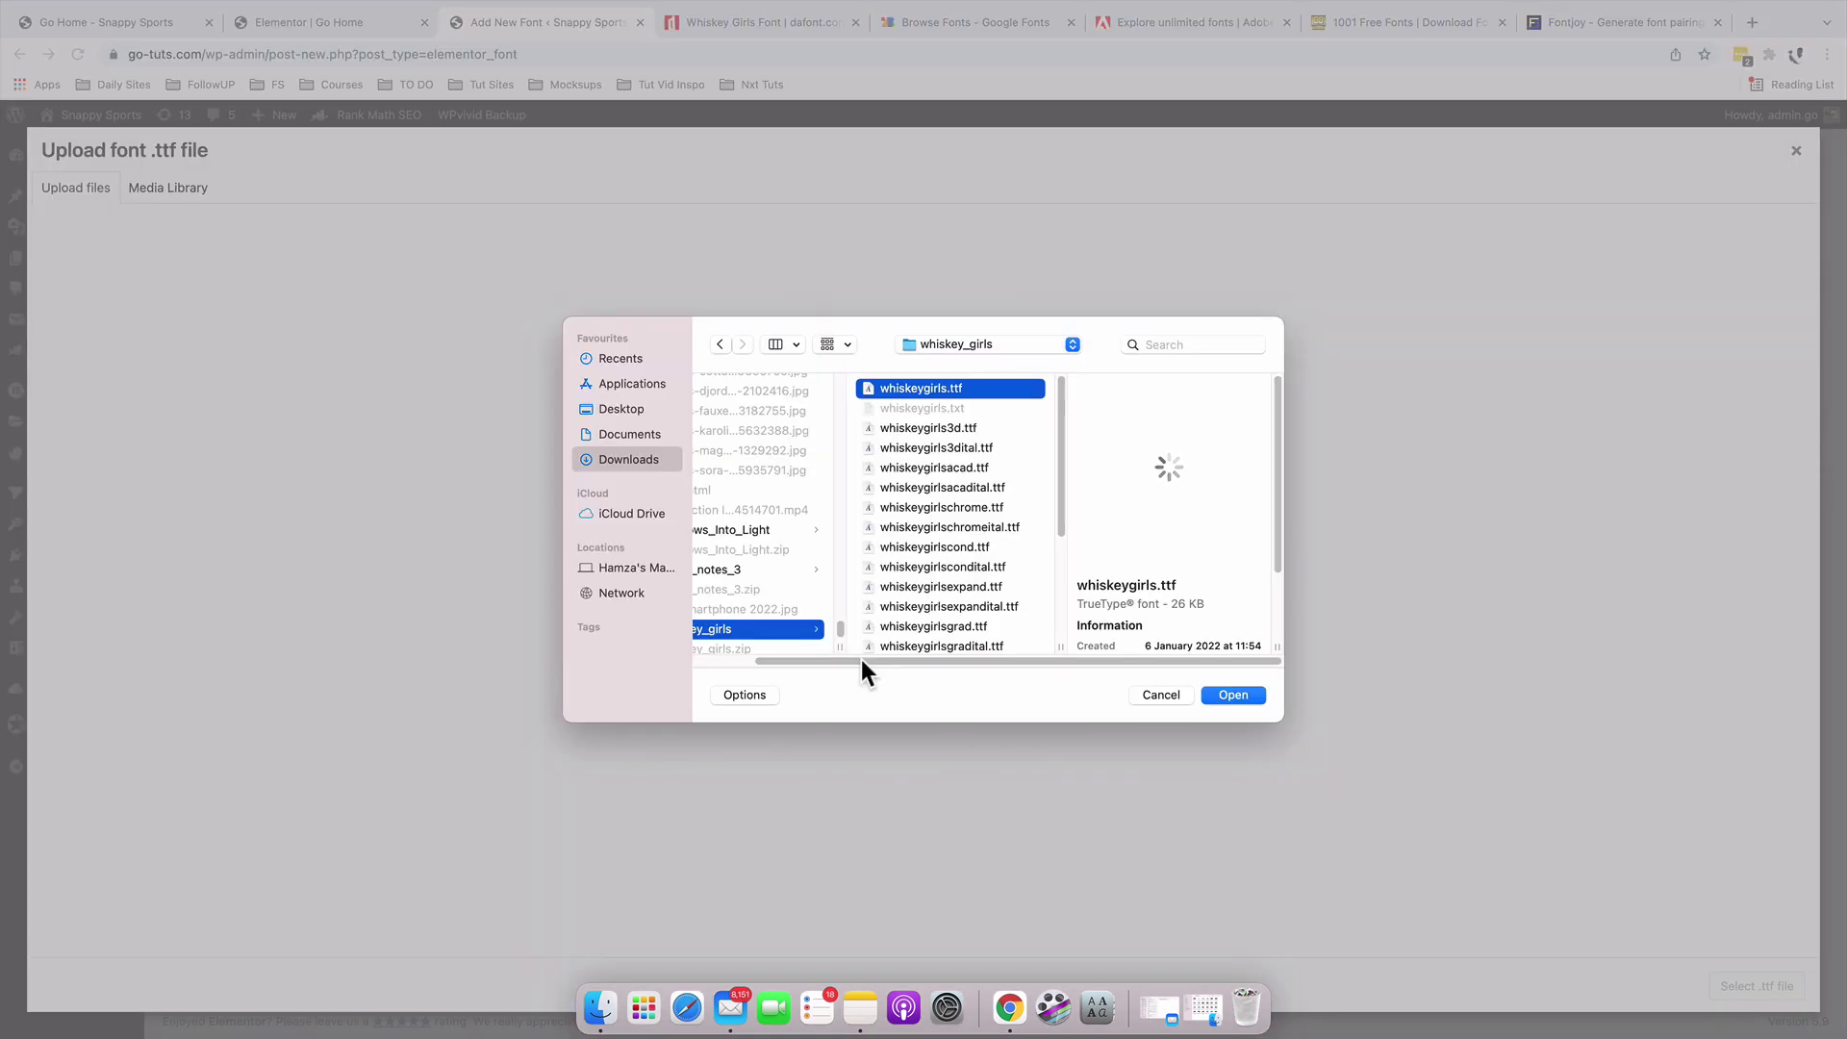
{"action": "left_click", "coordinate": [1232, 696]}
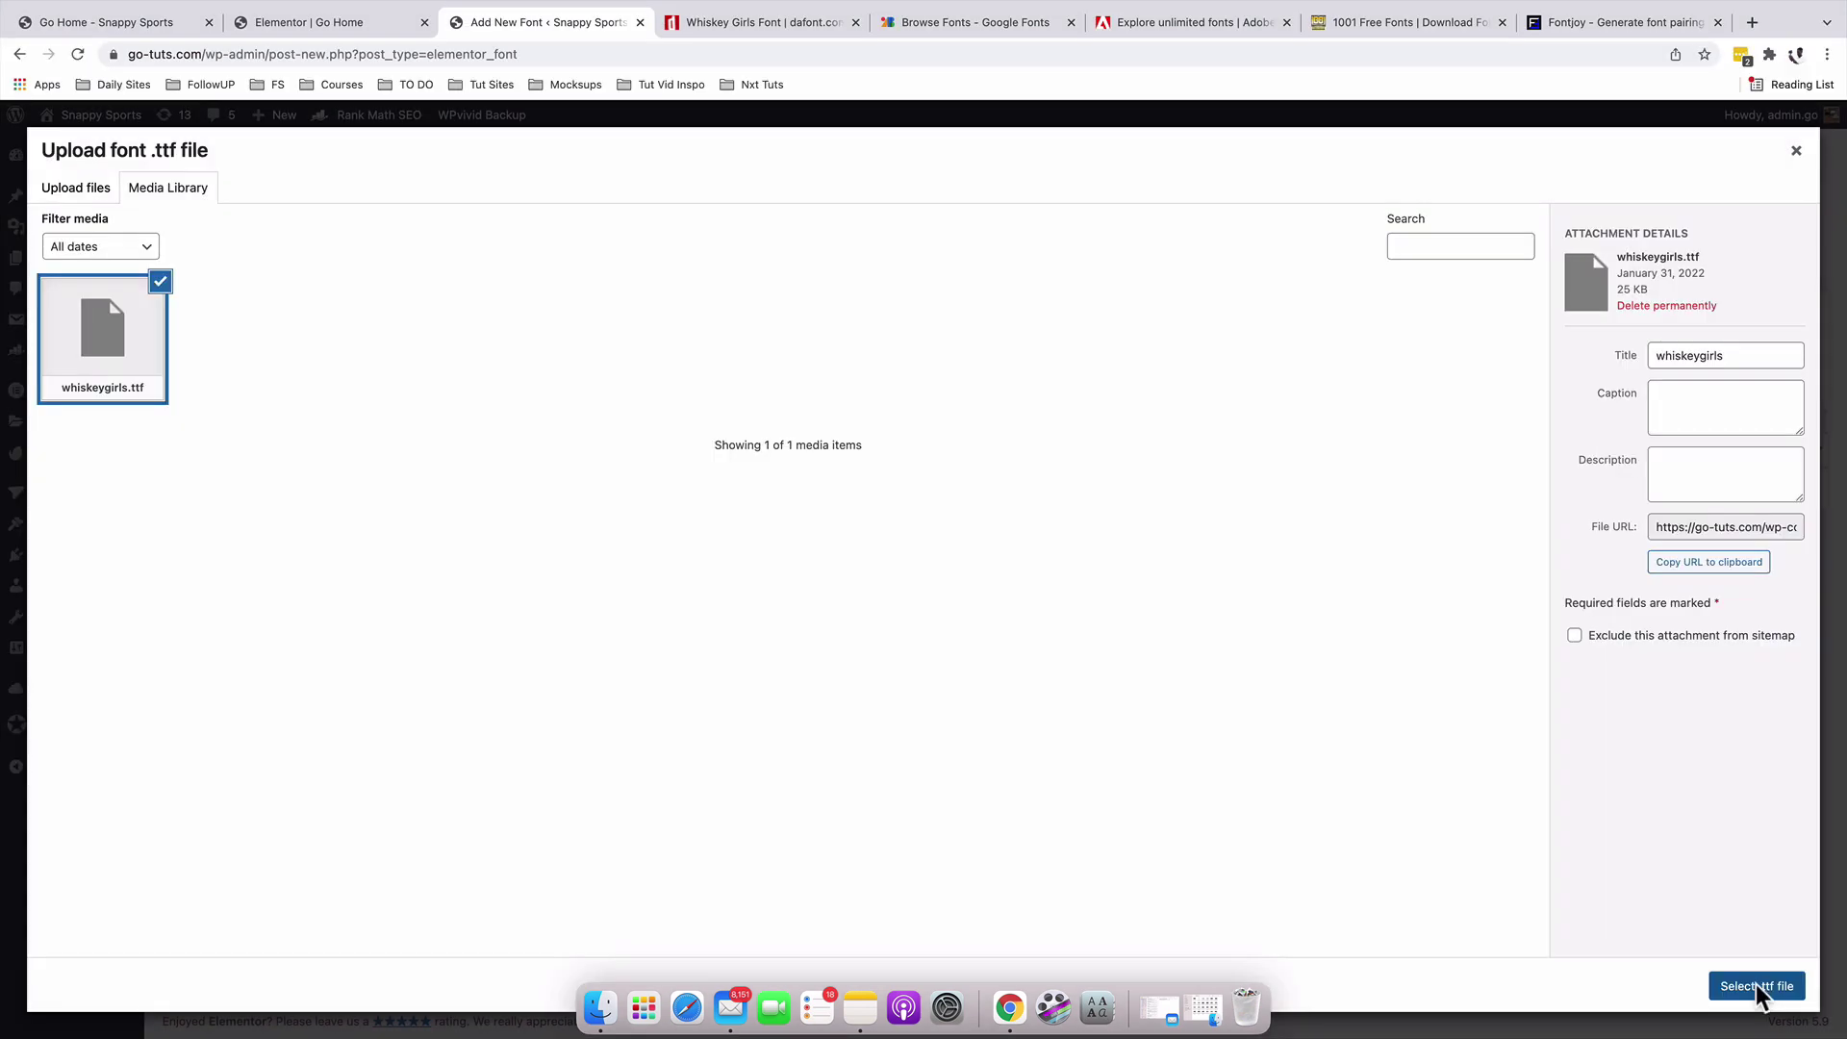
{"action": "left_click", "coordinate": [1756, 984]}
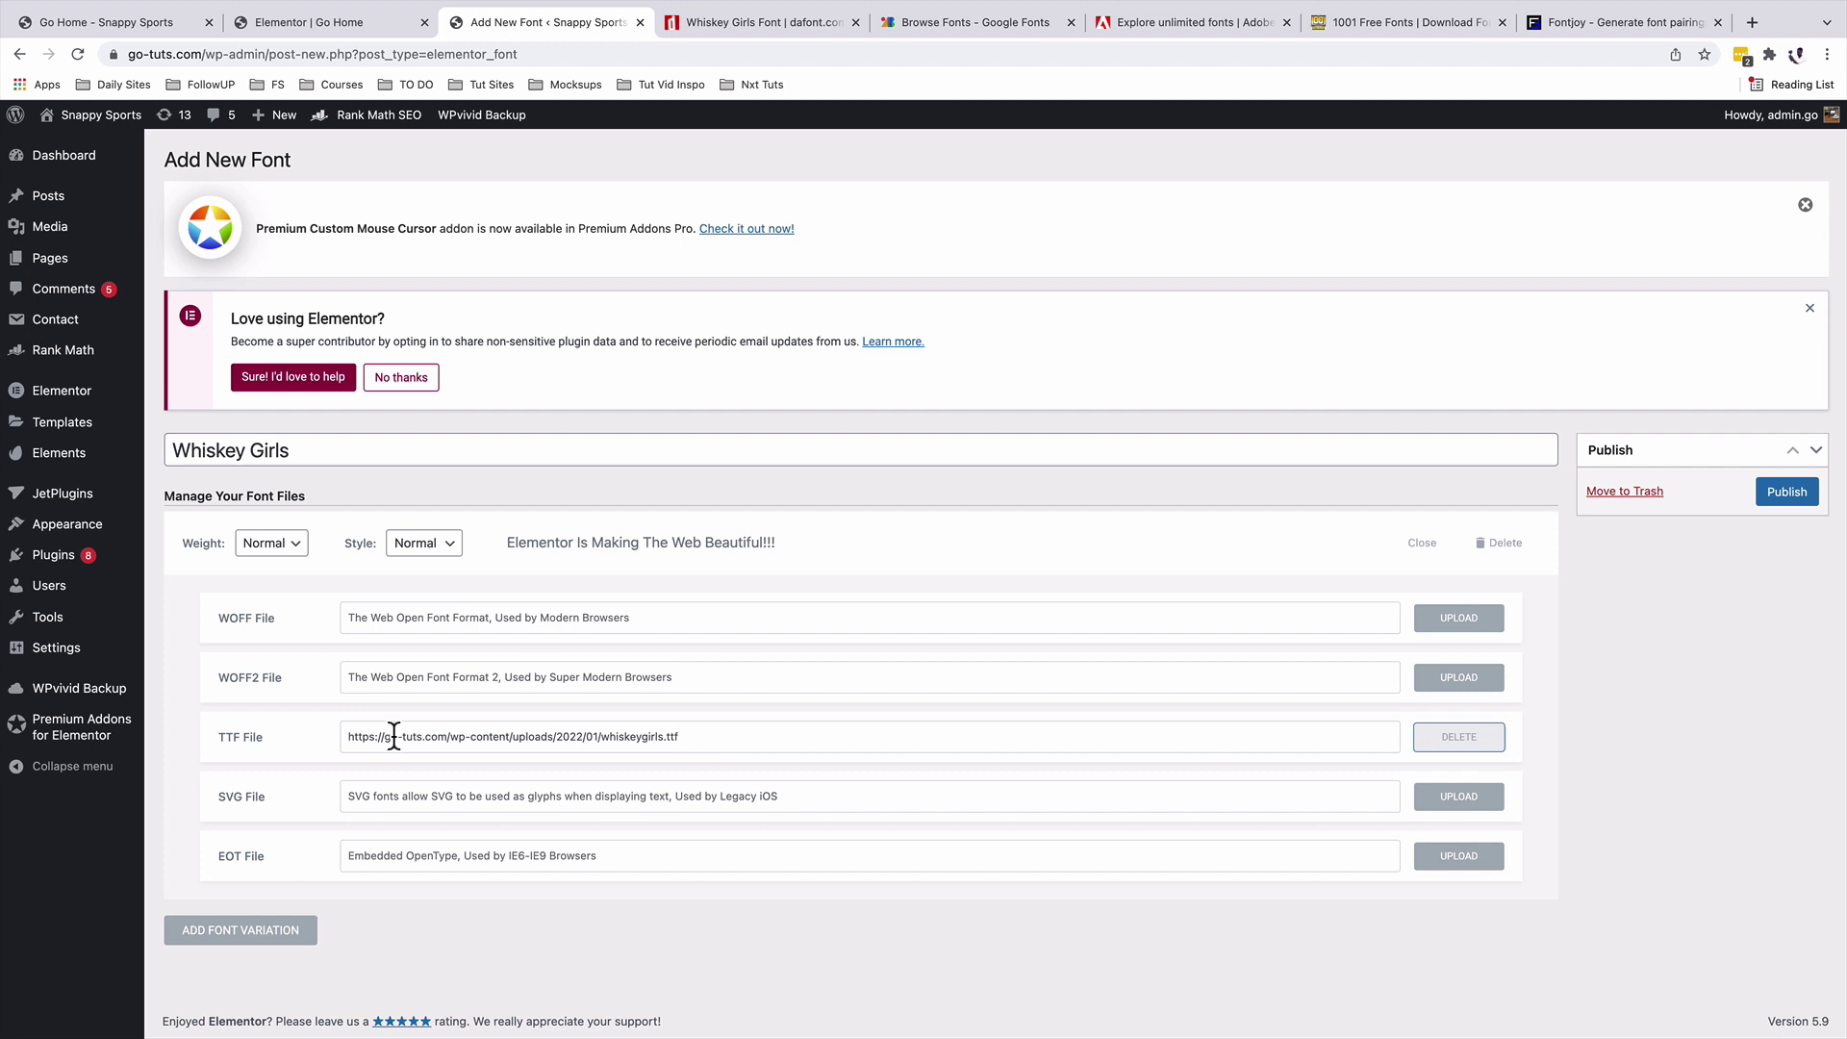
- Keep the variation at Normal weight and Normal style, then publish Whiskey Girls
{"action": "left_click", "coordinate": [286, 545]}
{"action": "left_click", "coordinate": [287, 545]}
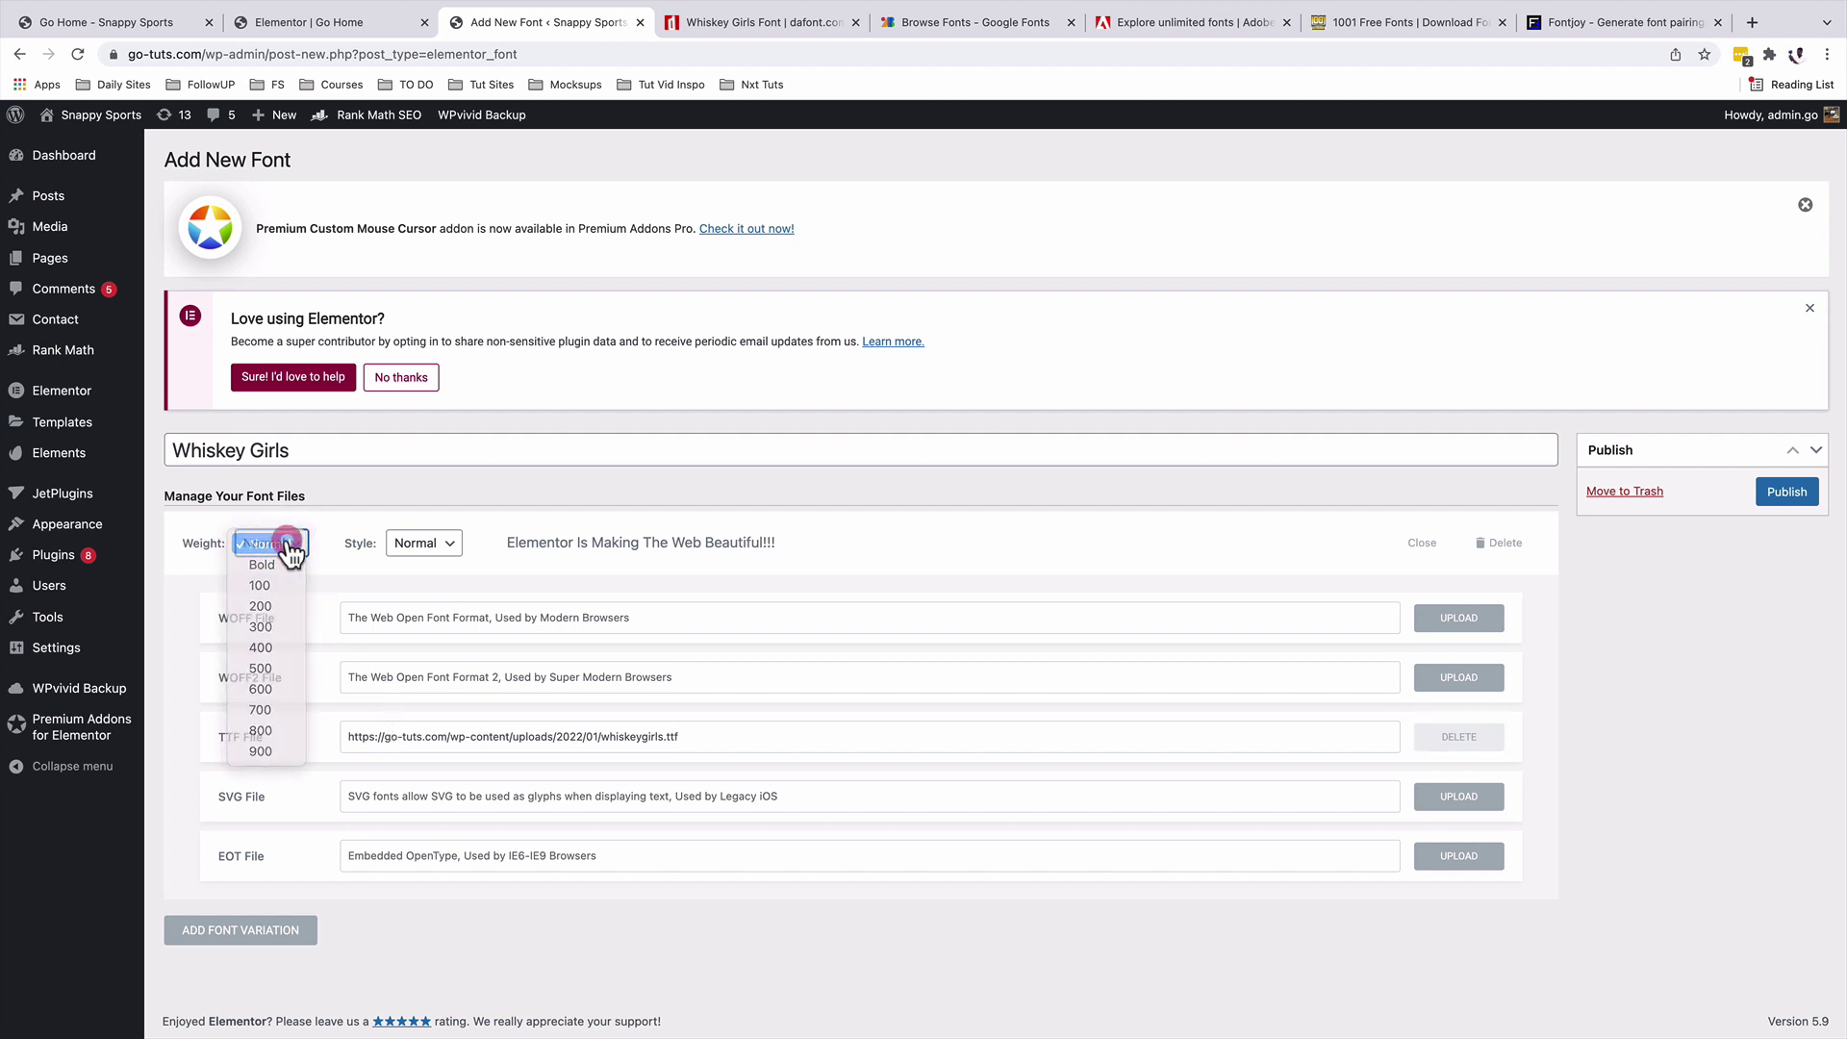
{"action": "left_click", "coordinate": [421, 546]}
{"action": "left_click", "coordinate": [424, 546]}
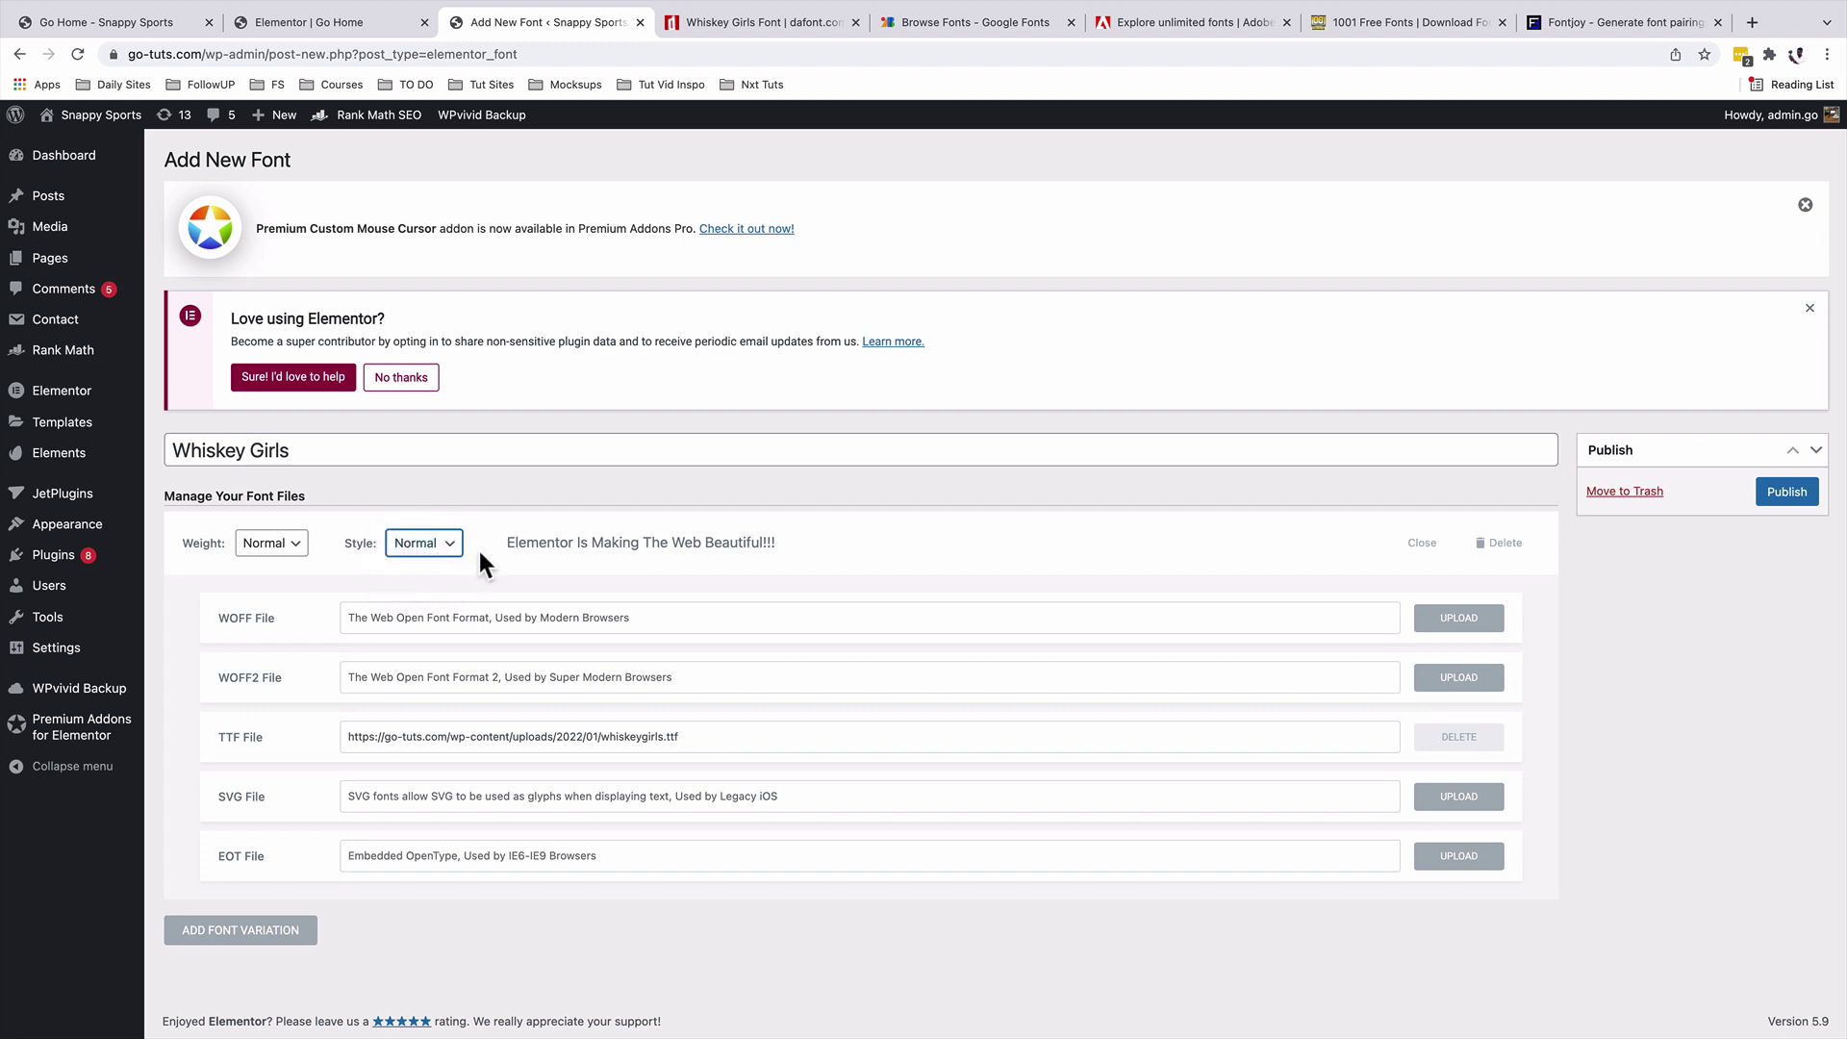
{"action": "left_click", "coordinate": [1773, 494]}
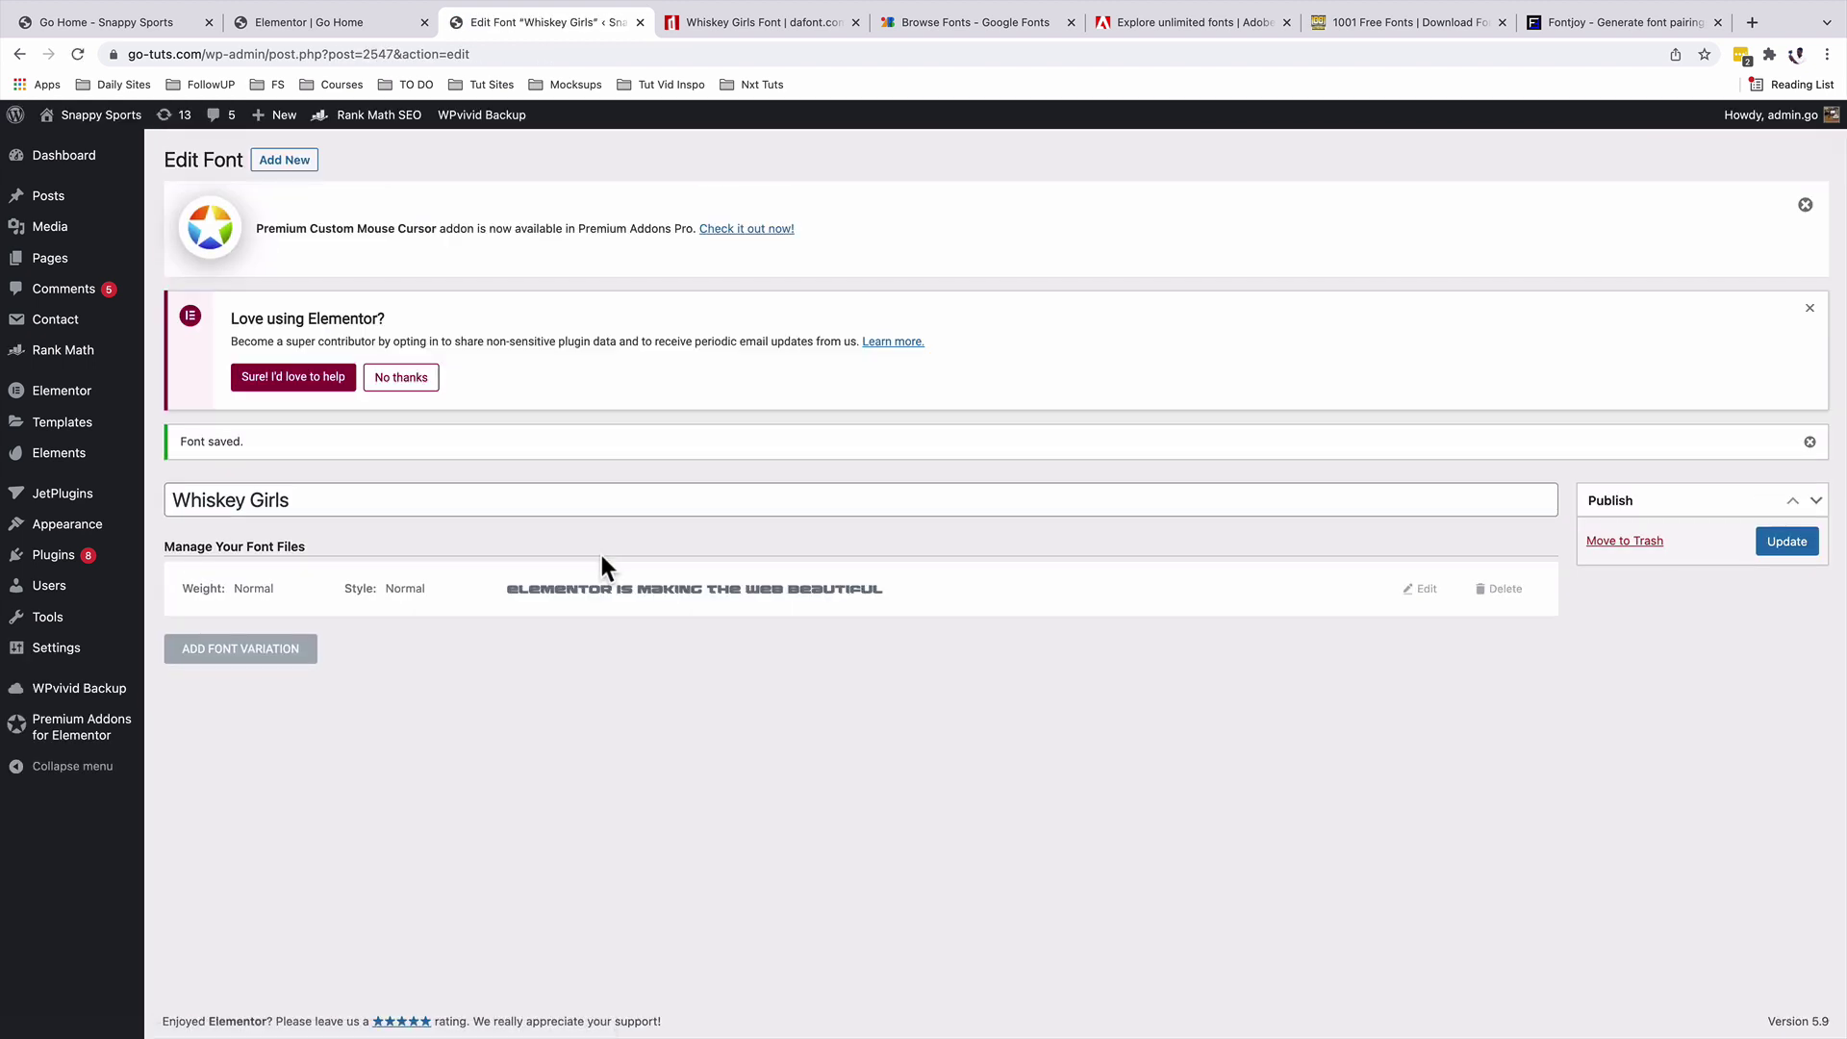
- Add a variation with whiskeygirlslaser.ttf uploaded as its TTF file
{"action": "left_click", "coordinate": [248, 650]}
{"action": "scroll", "coordinate": [519, 685], "scroll_direction": "down", "scroll_amount": 1}
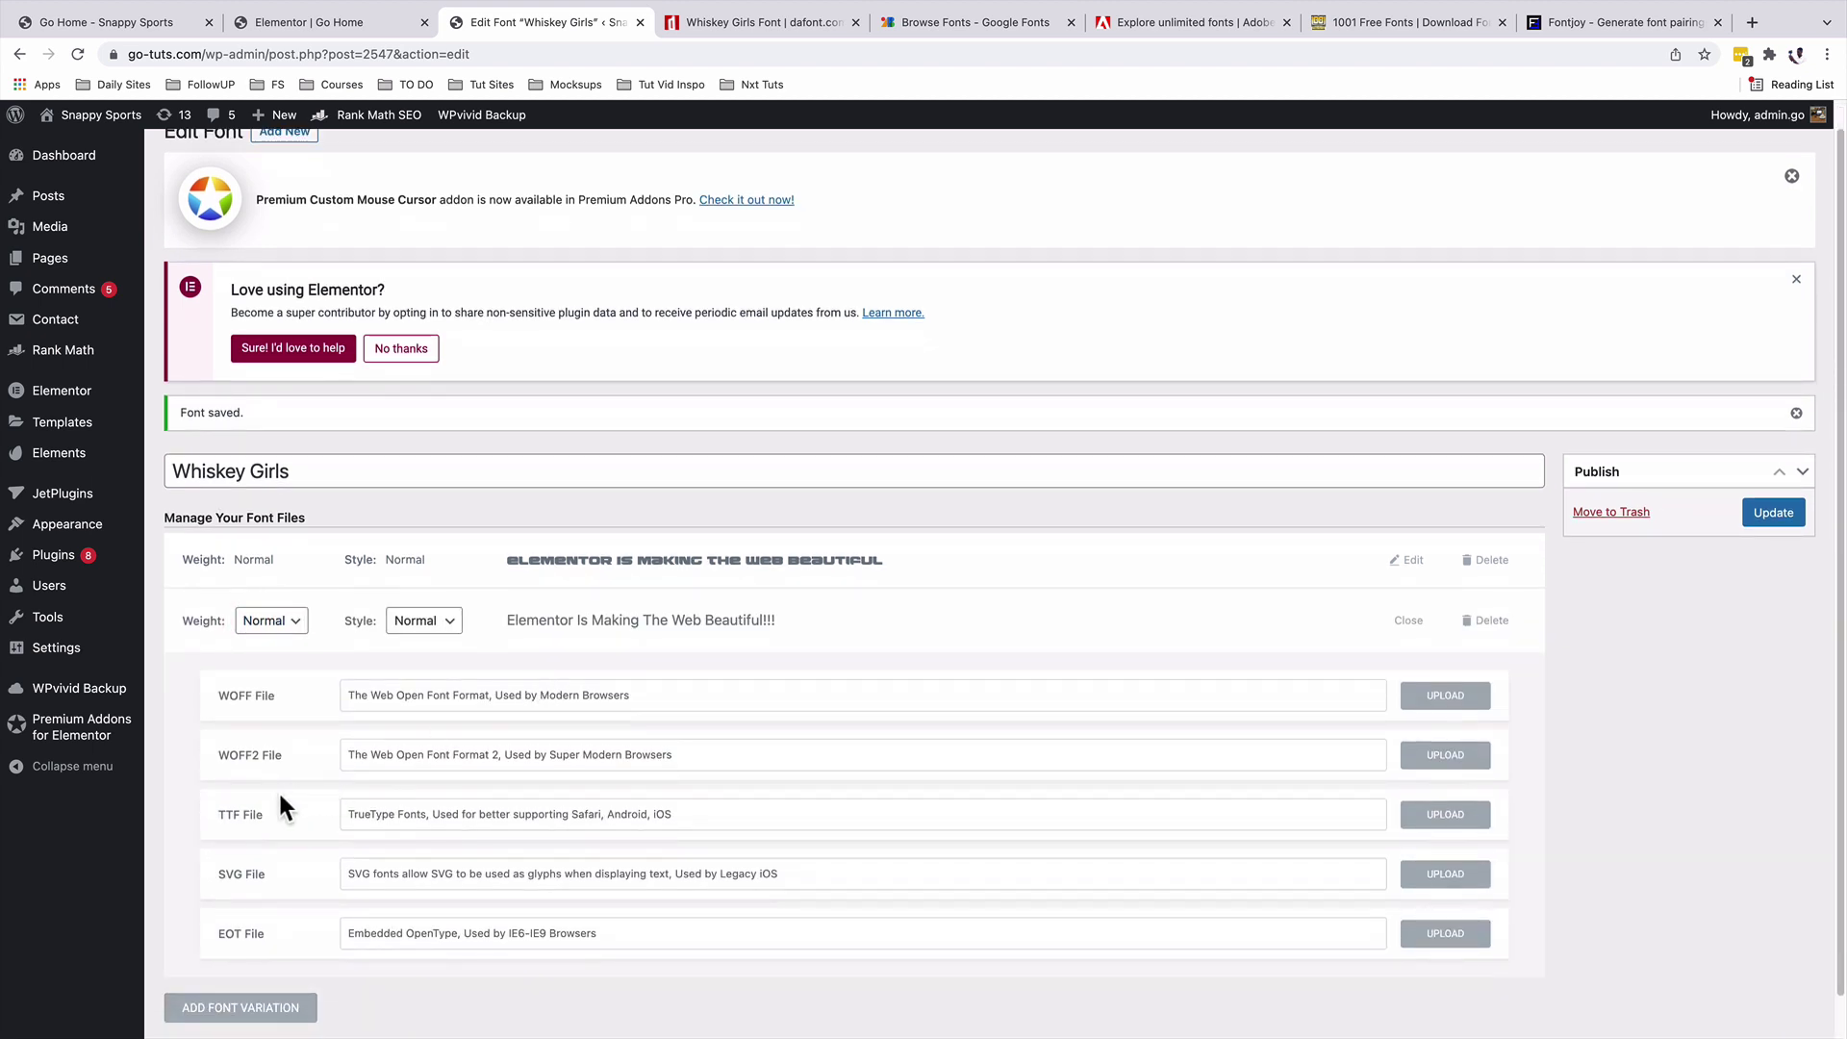
{"action": "left_click", "coordinate": [1444, 817]}
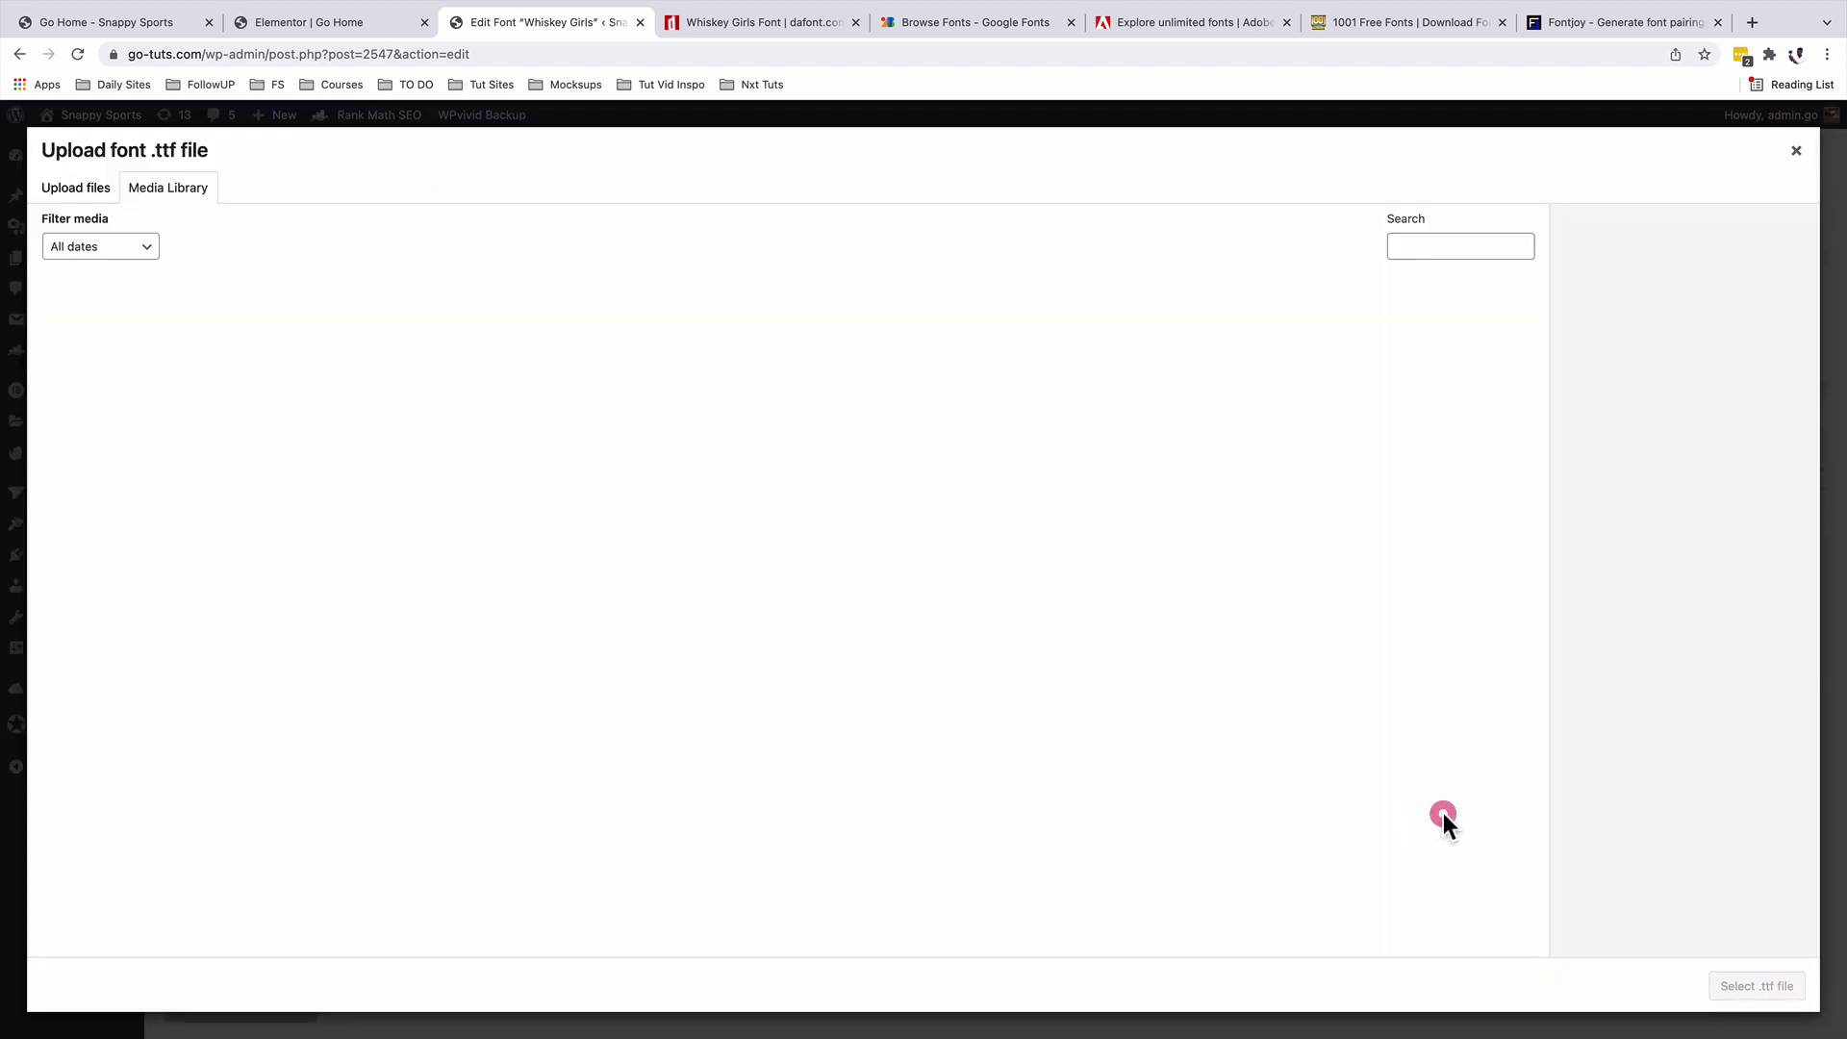
{"action": "left_click", "coordinate": [61, 184]}
{"action": "left_click", "coordinate": [909, 527]}
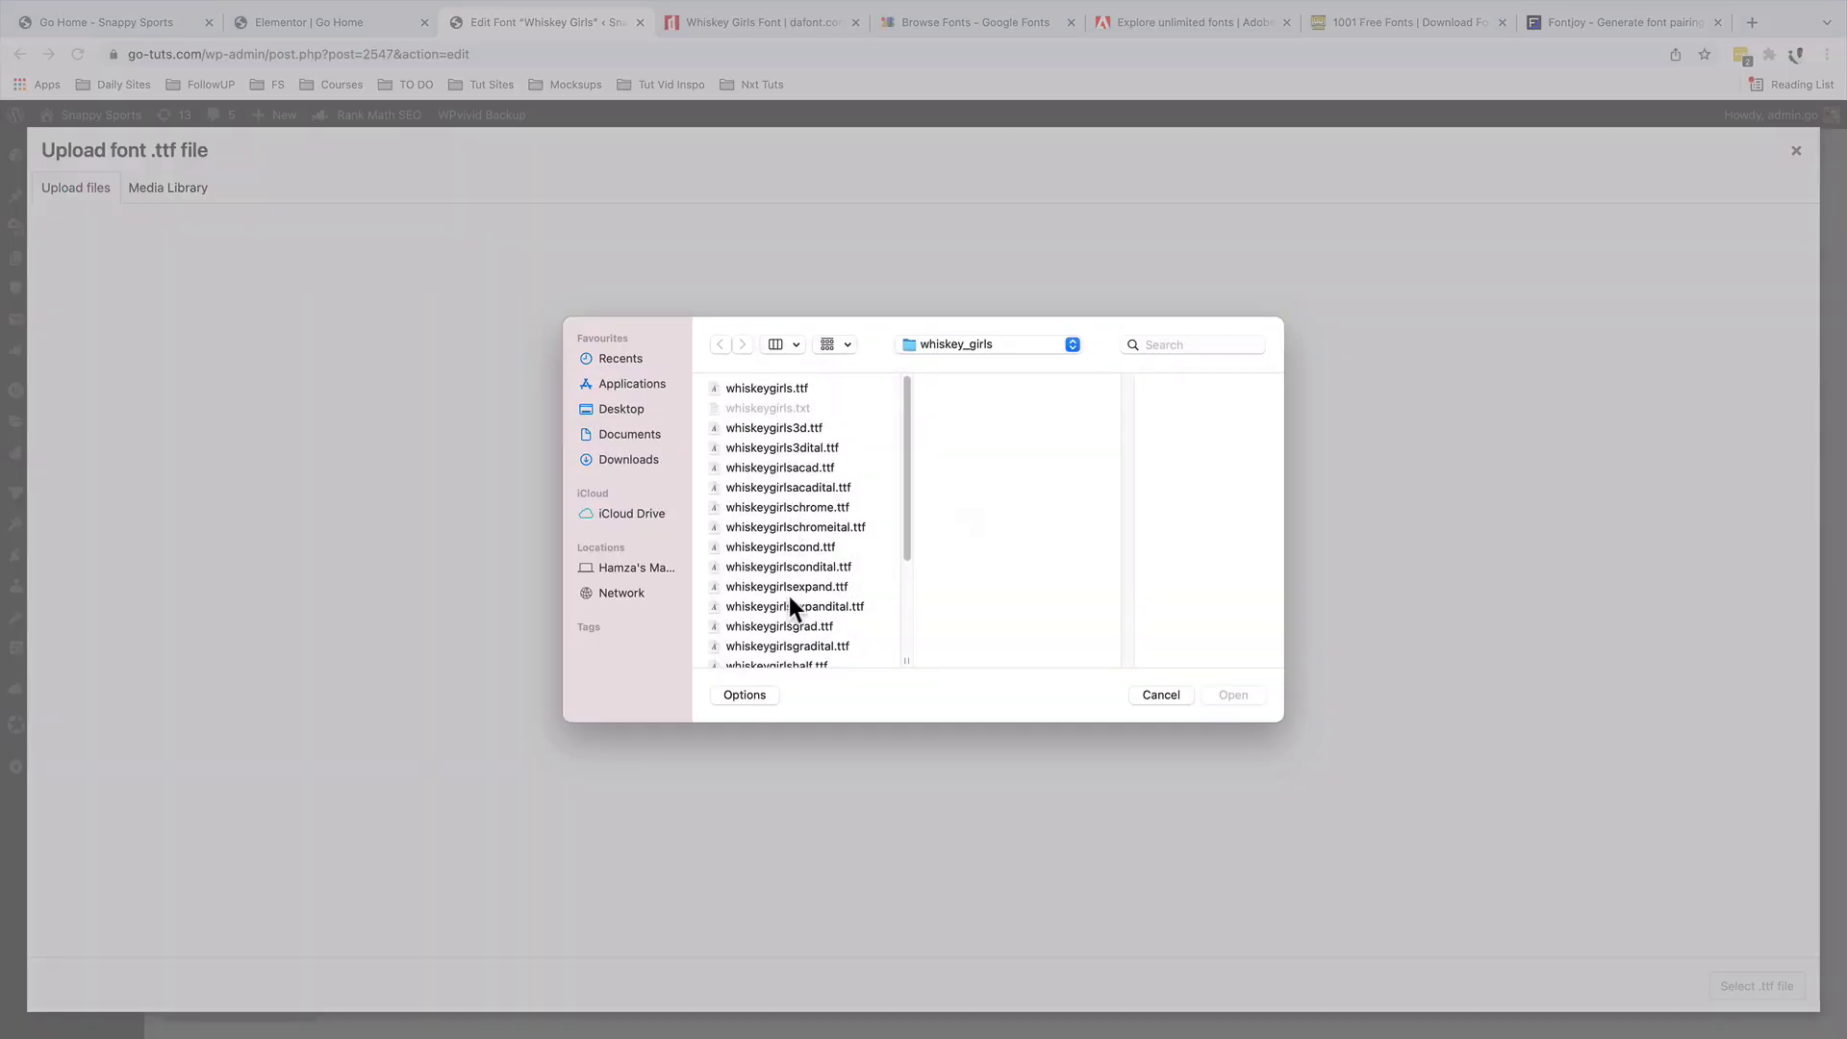
{"action": "scroll", "coordinate": [787, 602], "scroll_direction": "down", "scroll_amount": 4}
{"action": "left_click", "coordinate": [777, 559]}
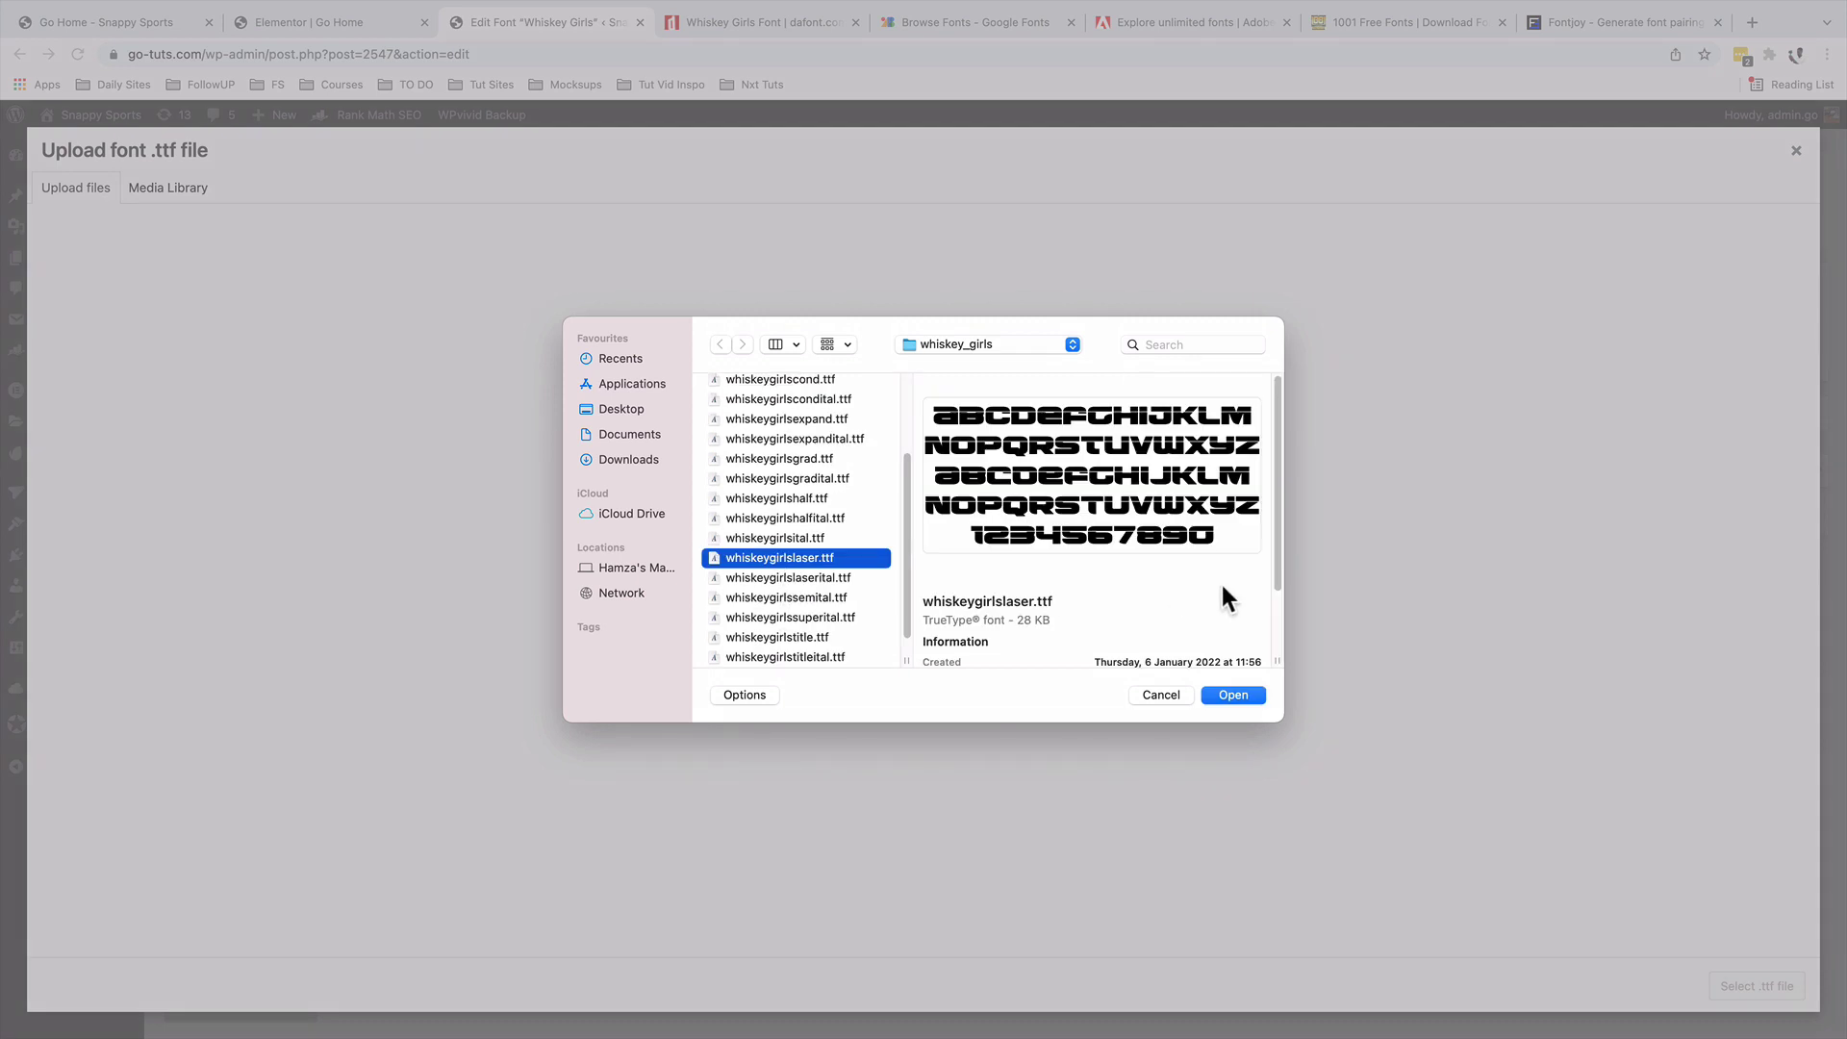
{"action": "left_click", "coordinate": [1234, 695]}
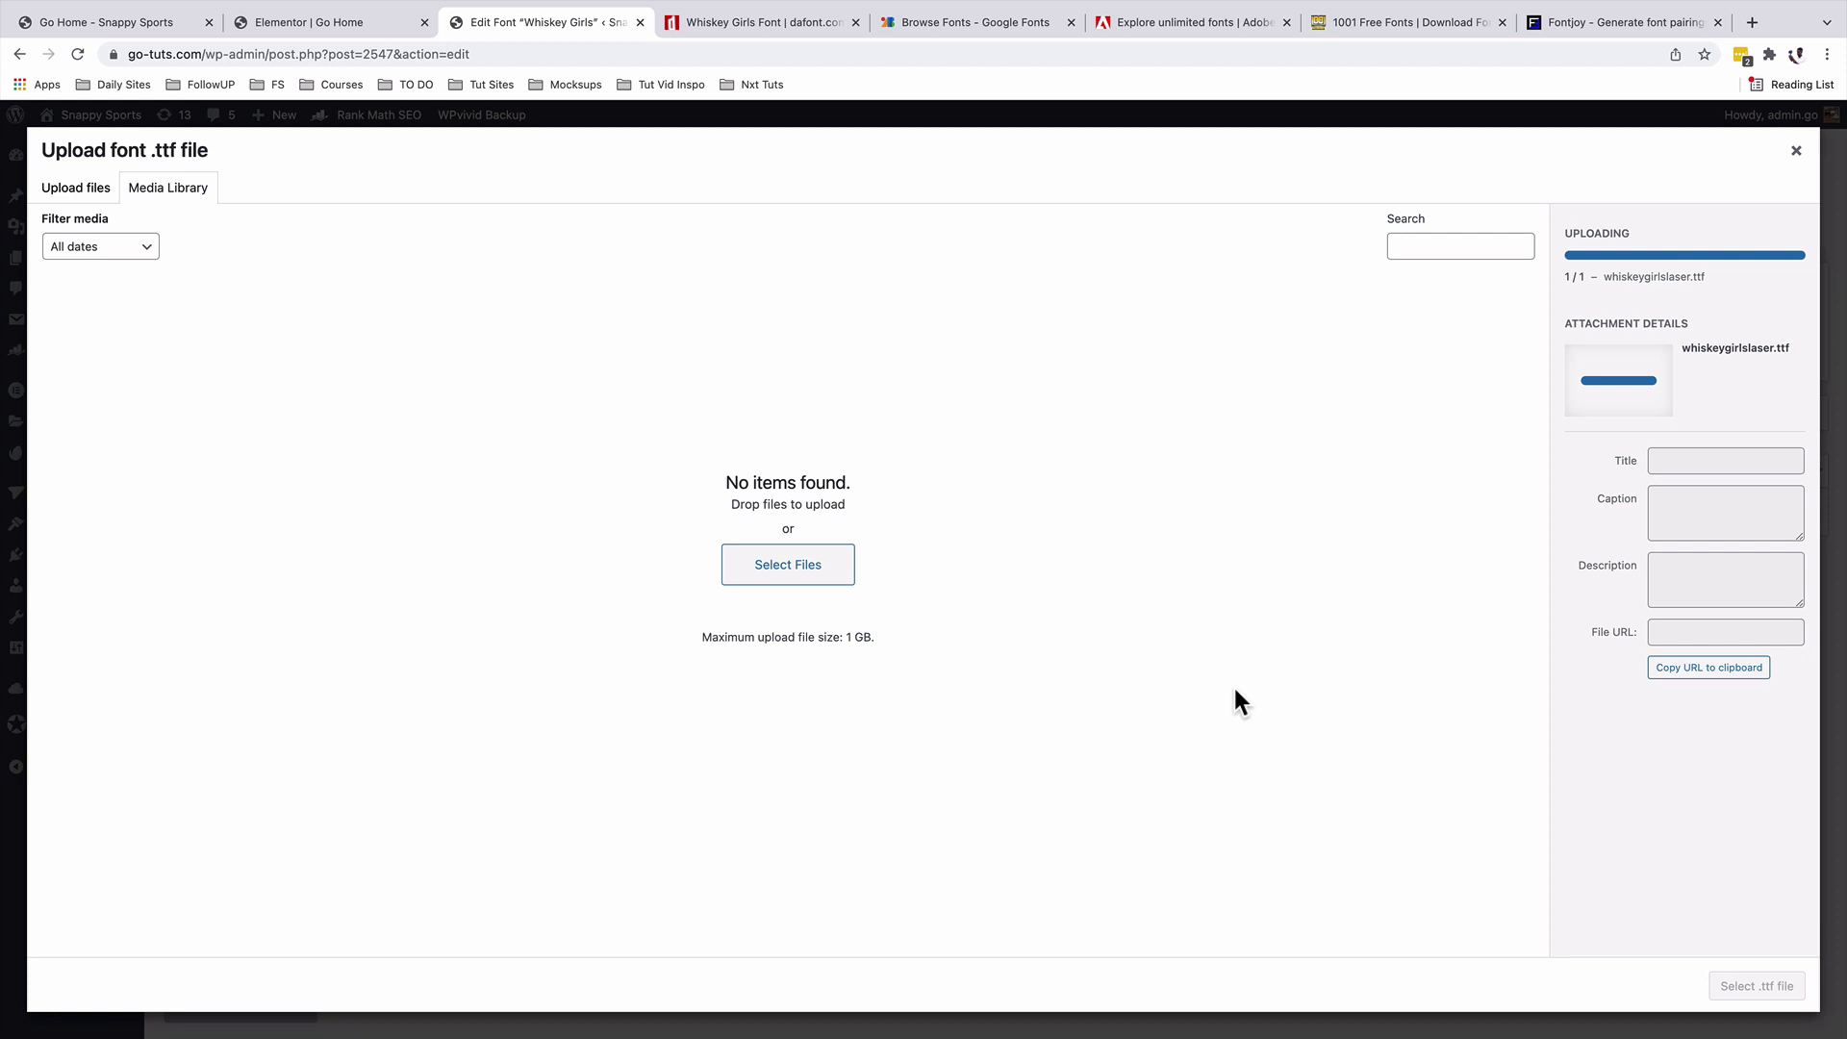
{"action": "left_click", "coordinate": [1752, 988]}
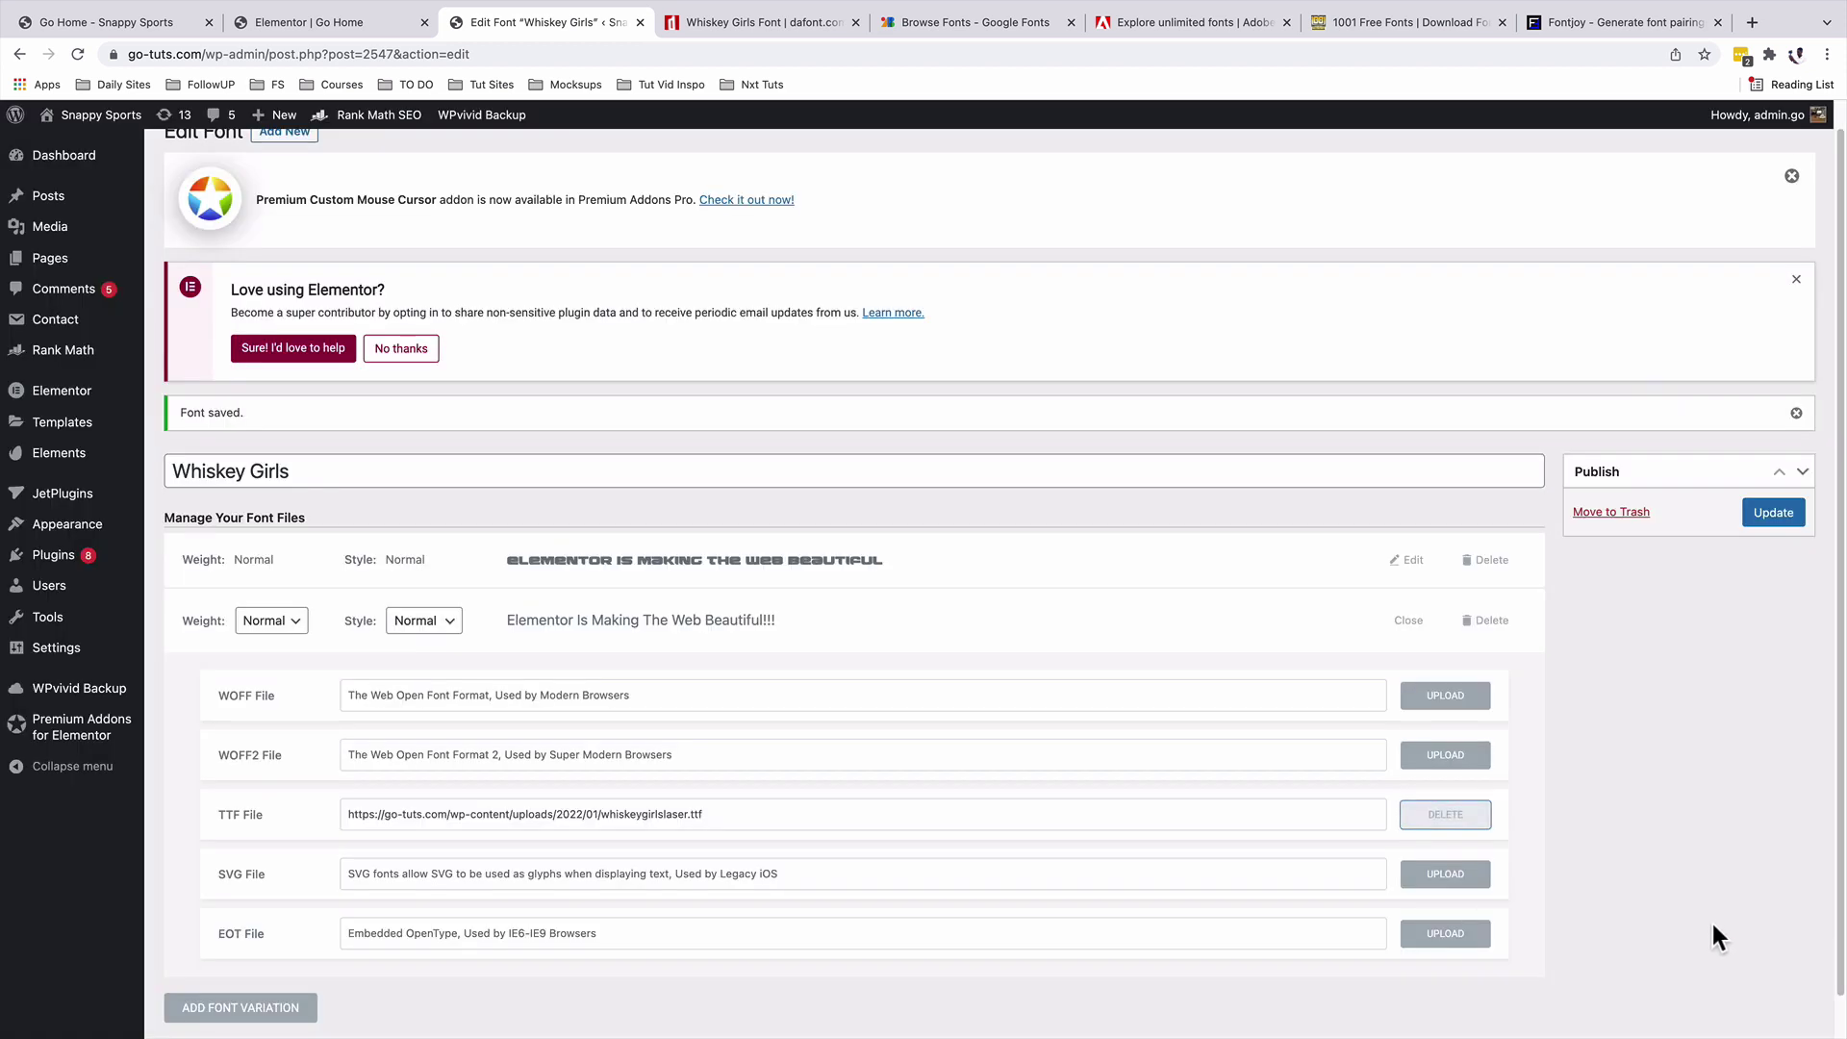
- Add another variation with whiskeygirlschromeital.ttf uploaded as its TTF file
{"action": "scroll", "coordinate": [707, 648], "scroll_direction": "down", "scroll_amount": 1}
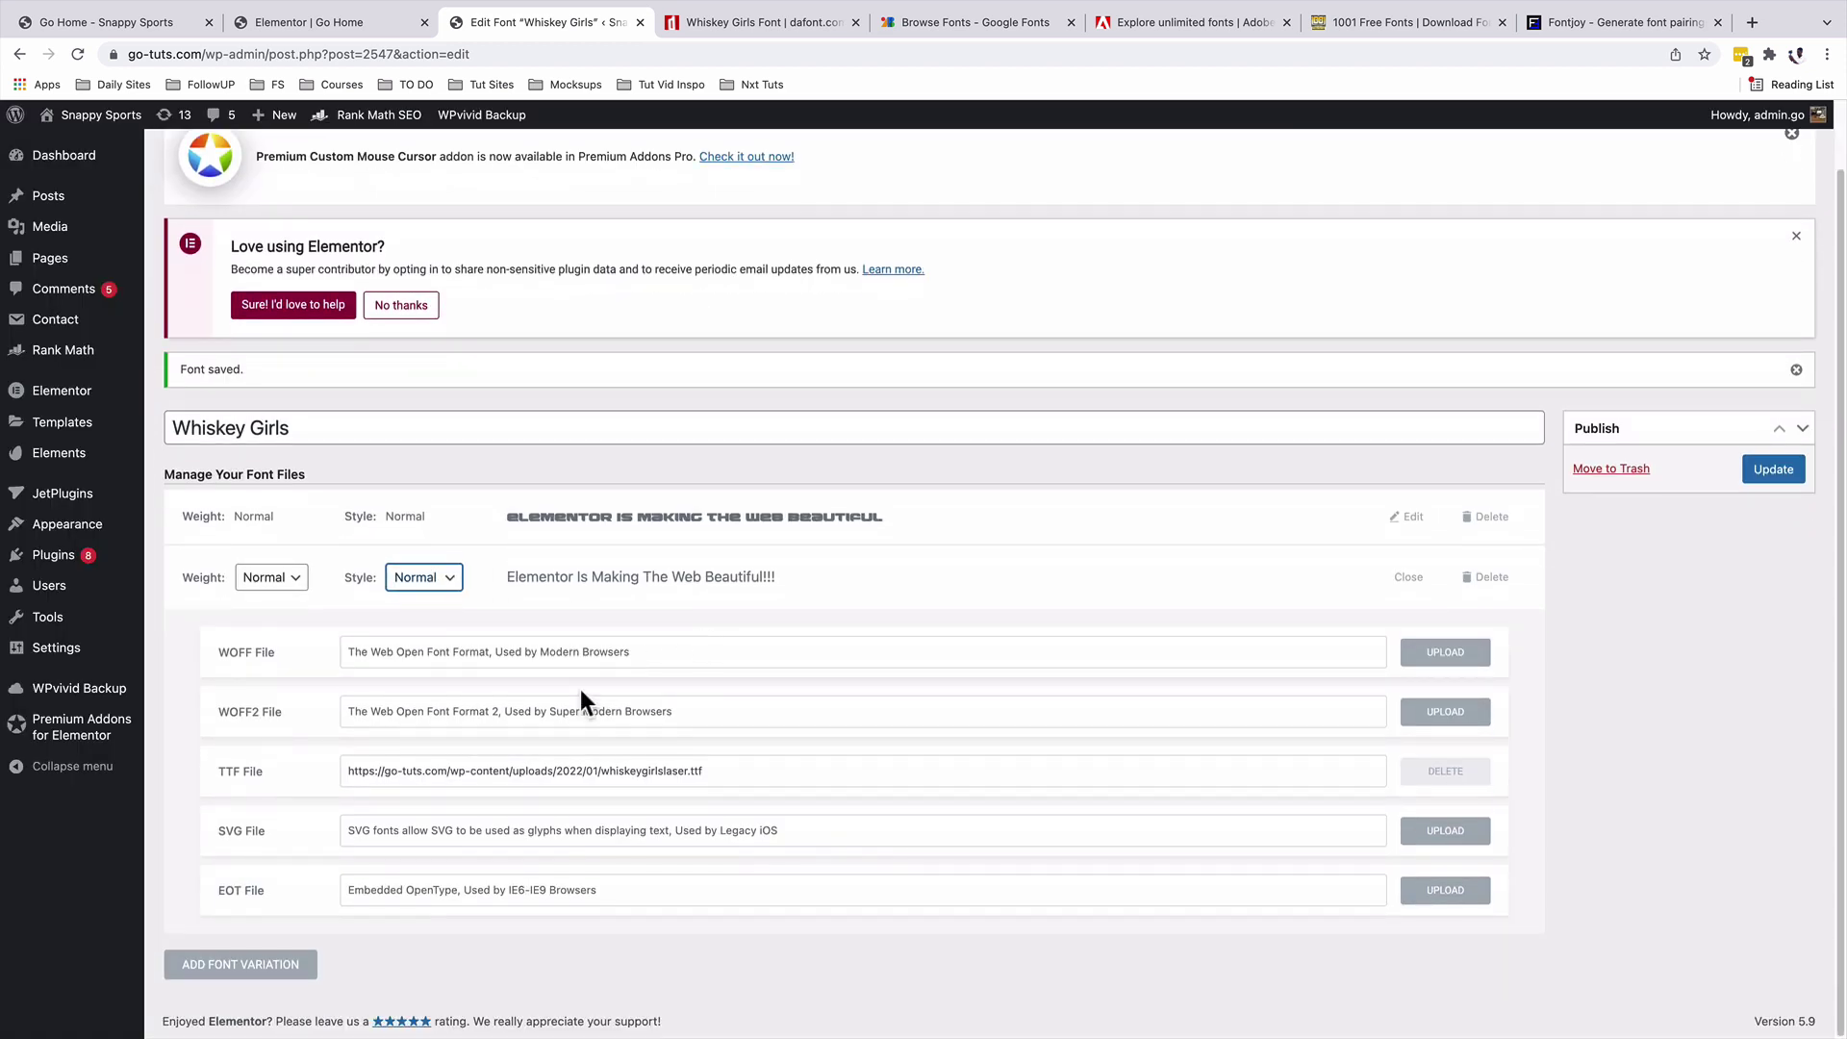
{"action": "left_click", "coordinate": [235, 969]}
{"action": "scroll", "coordinate": [301, 971], "scroll_direction": "down", "scroll_amount": 5}
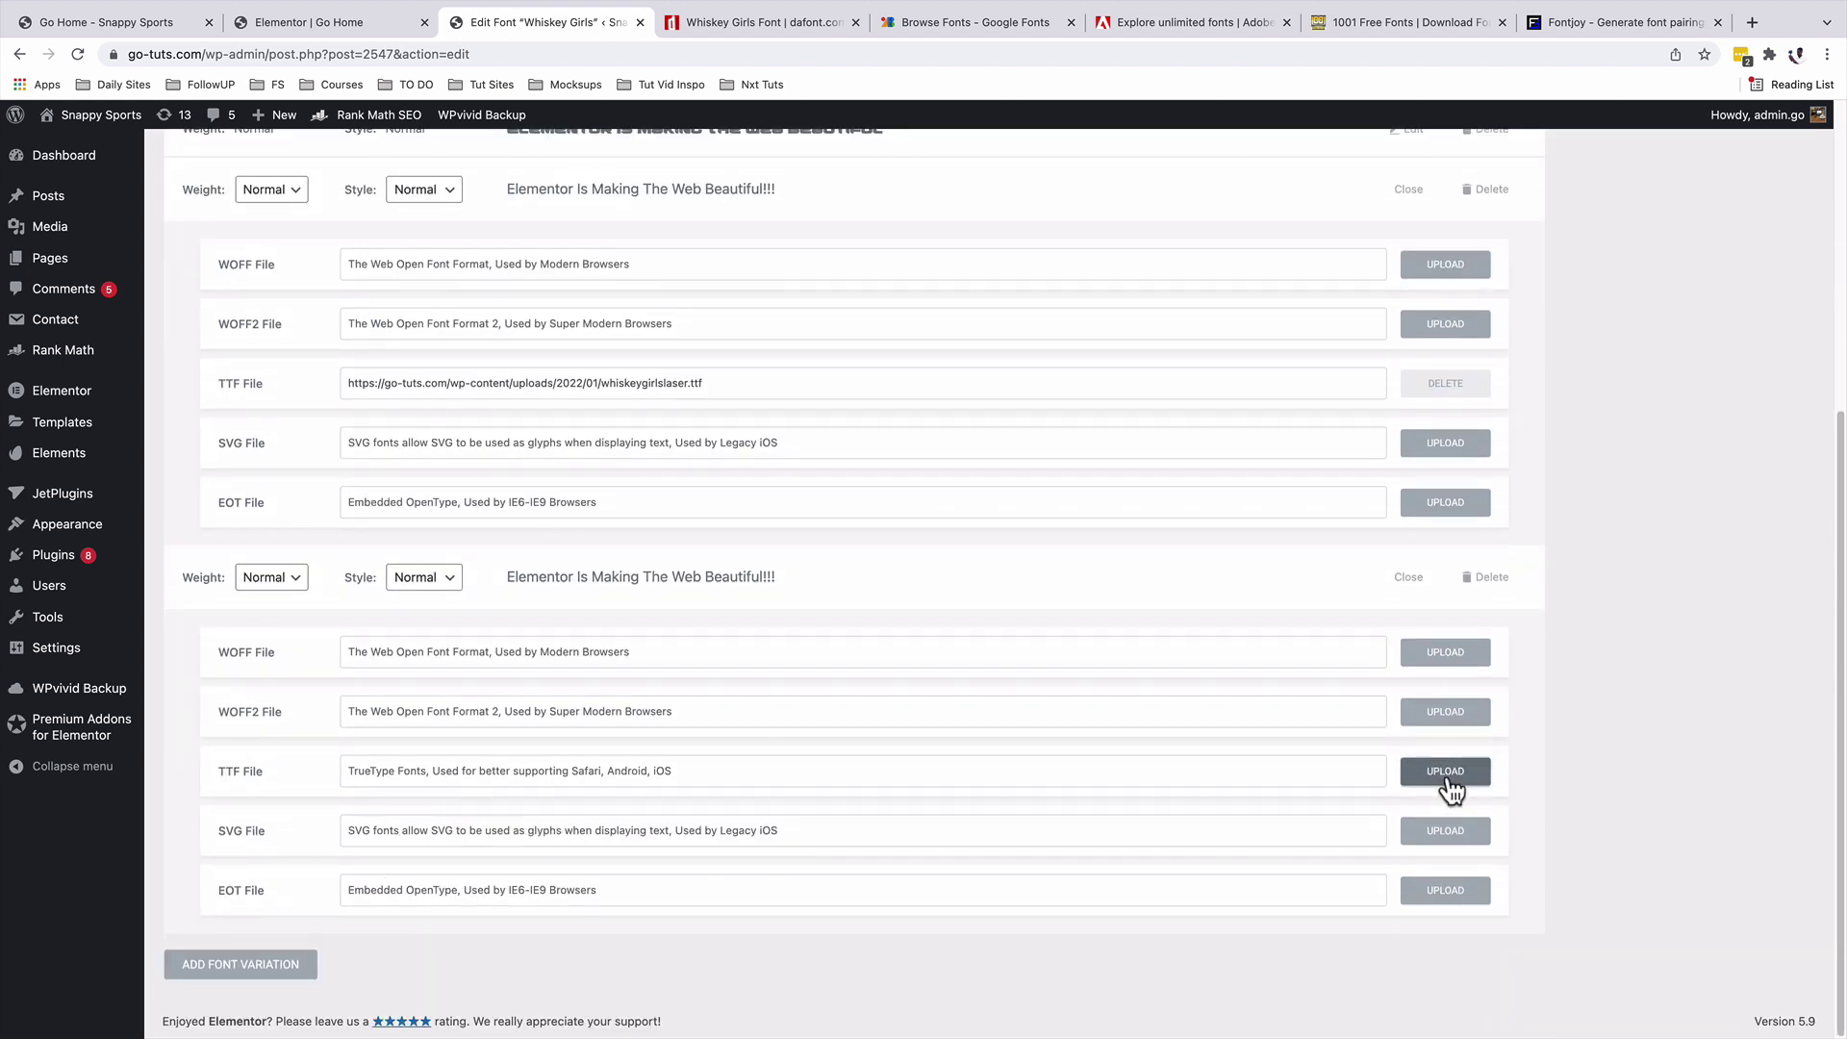
{"action": "left_click", "coordinate": [1443, 769]}
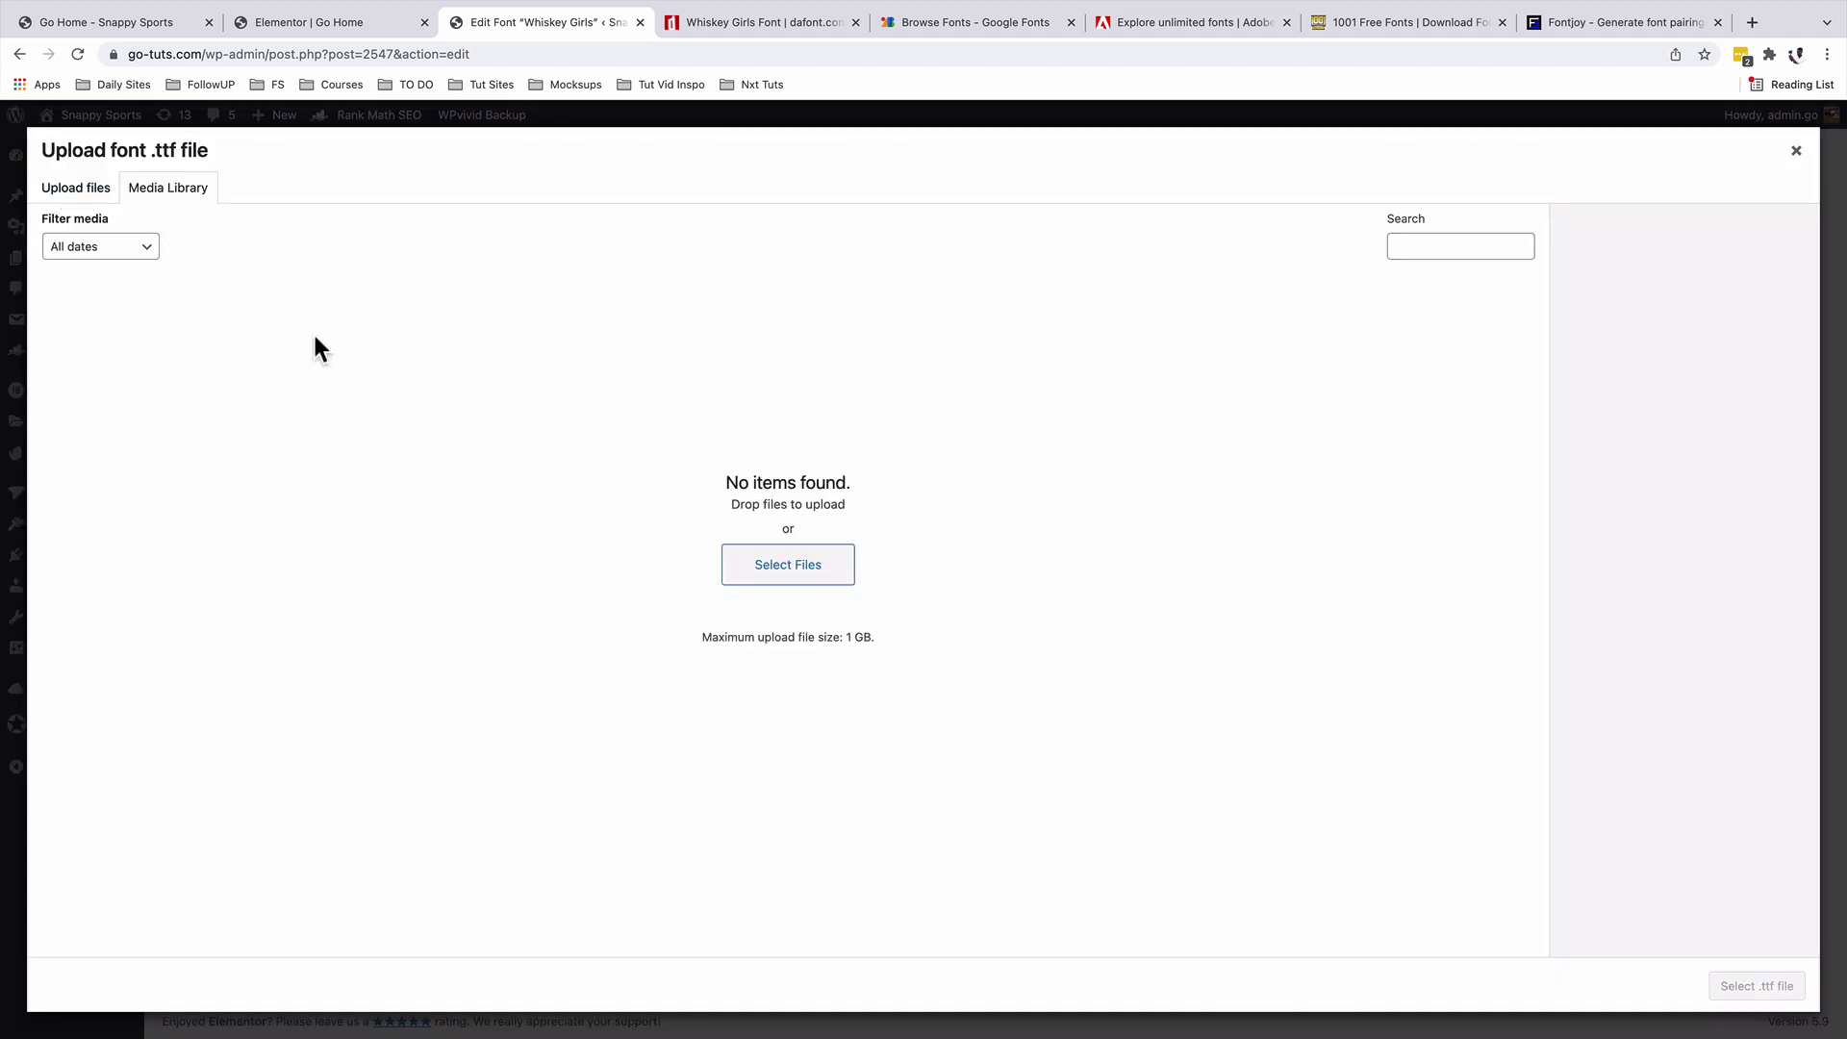
{"action": "left_click", "coordinate": [747, 565]}
{"action": "left_click", "coordinate": [765, 529]}
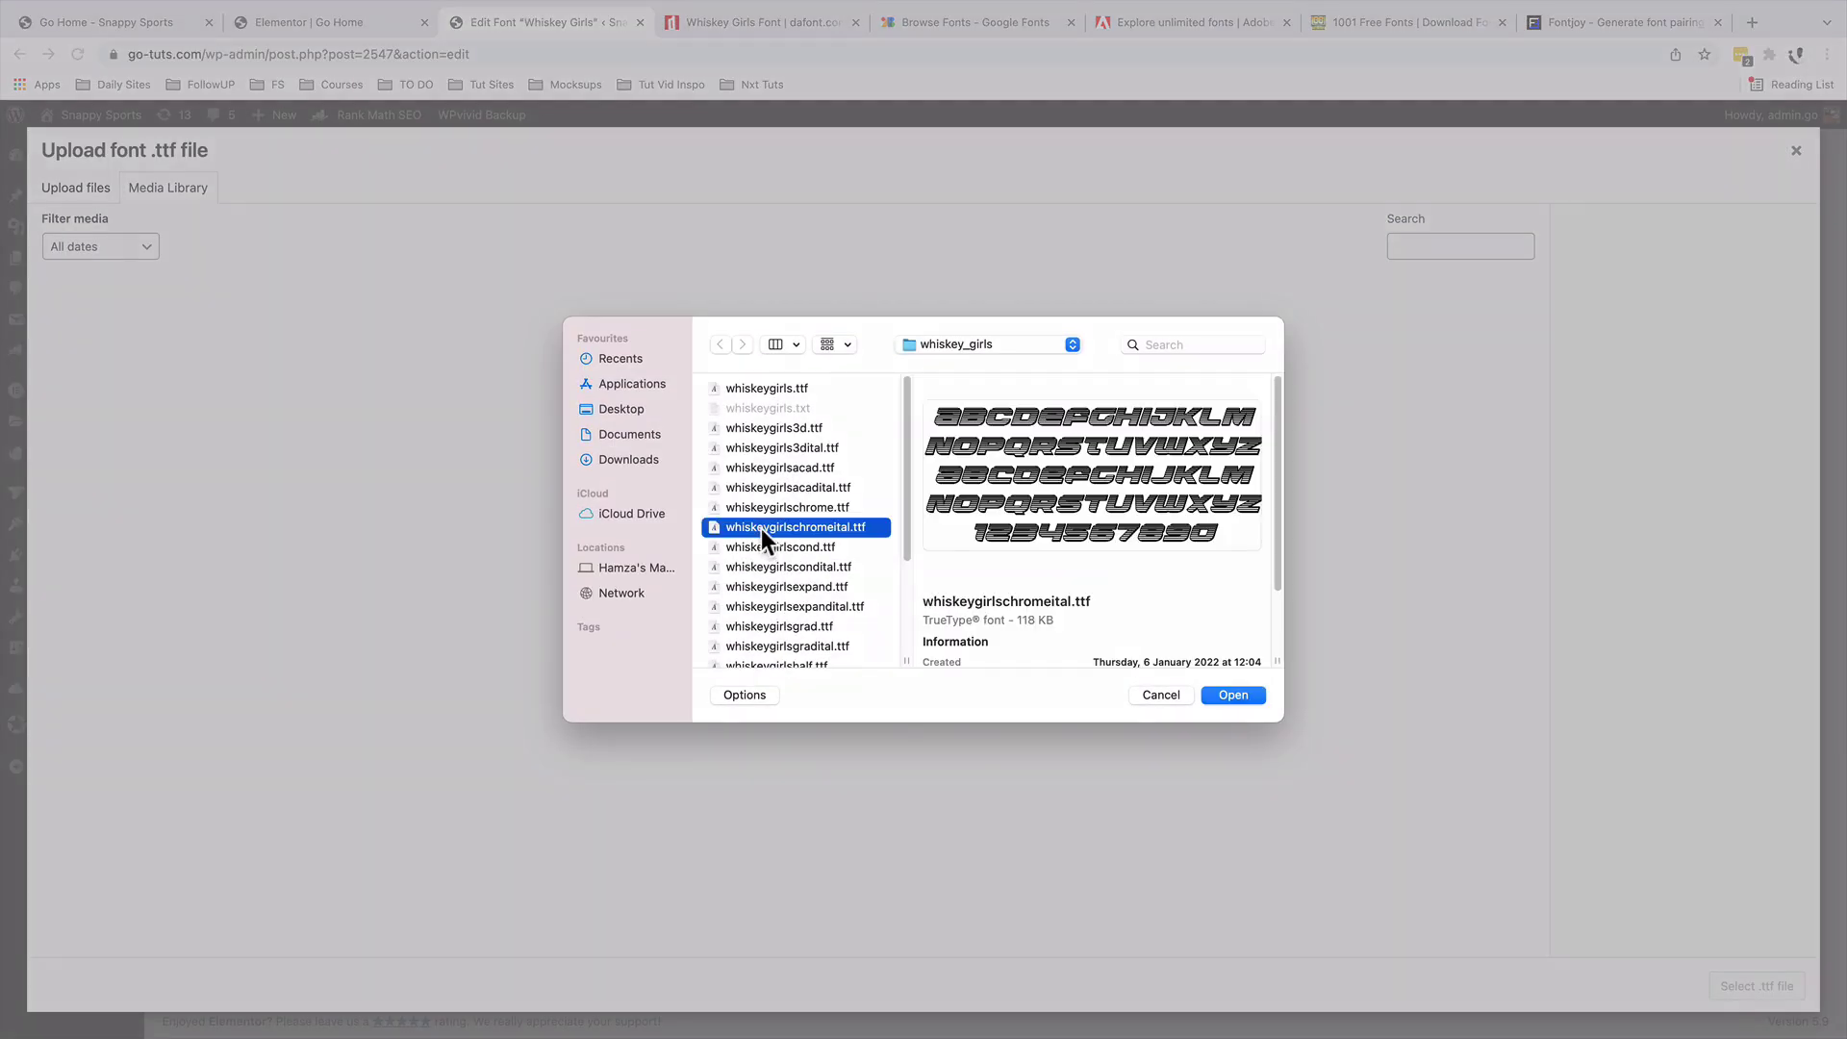
{"action": "left_click", "coordinate": [1225, 694]}
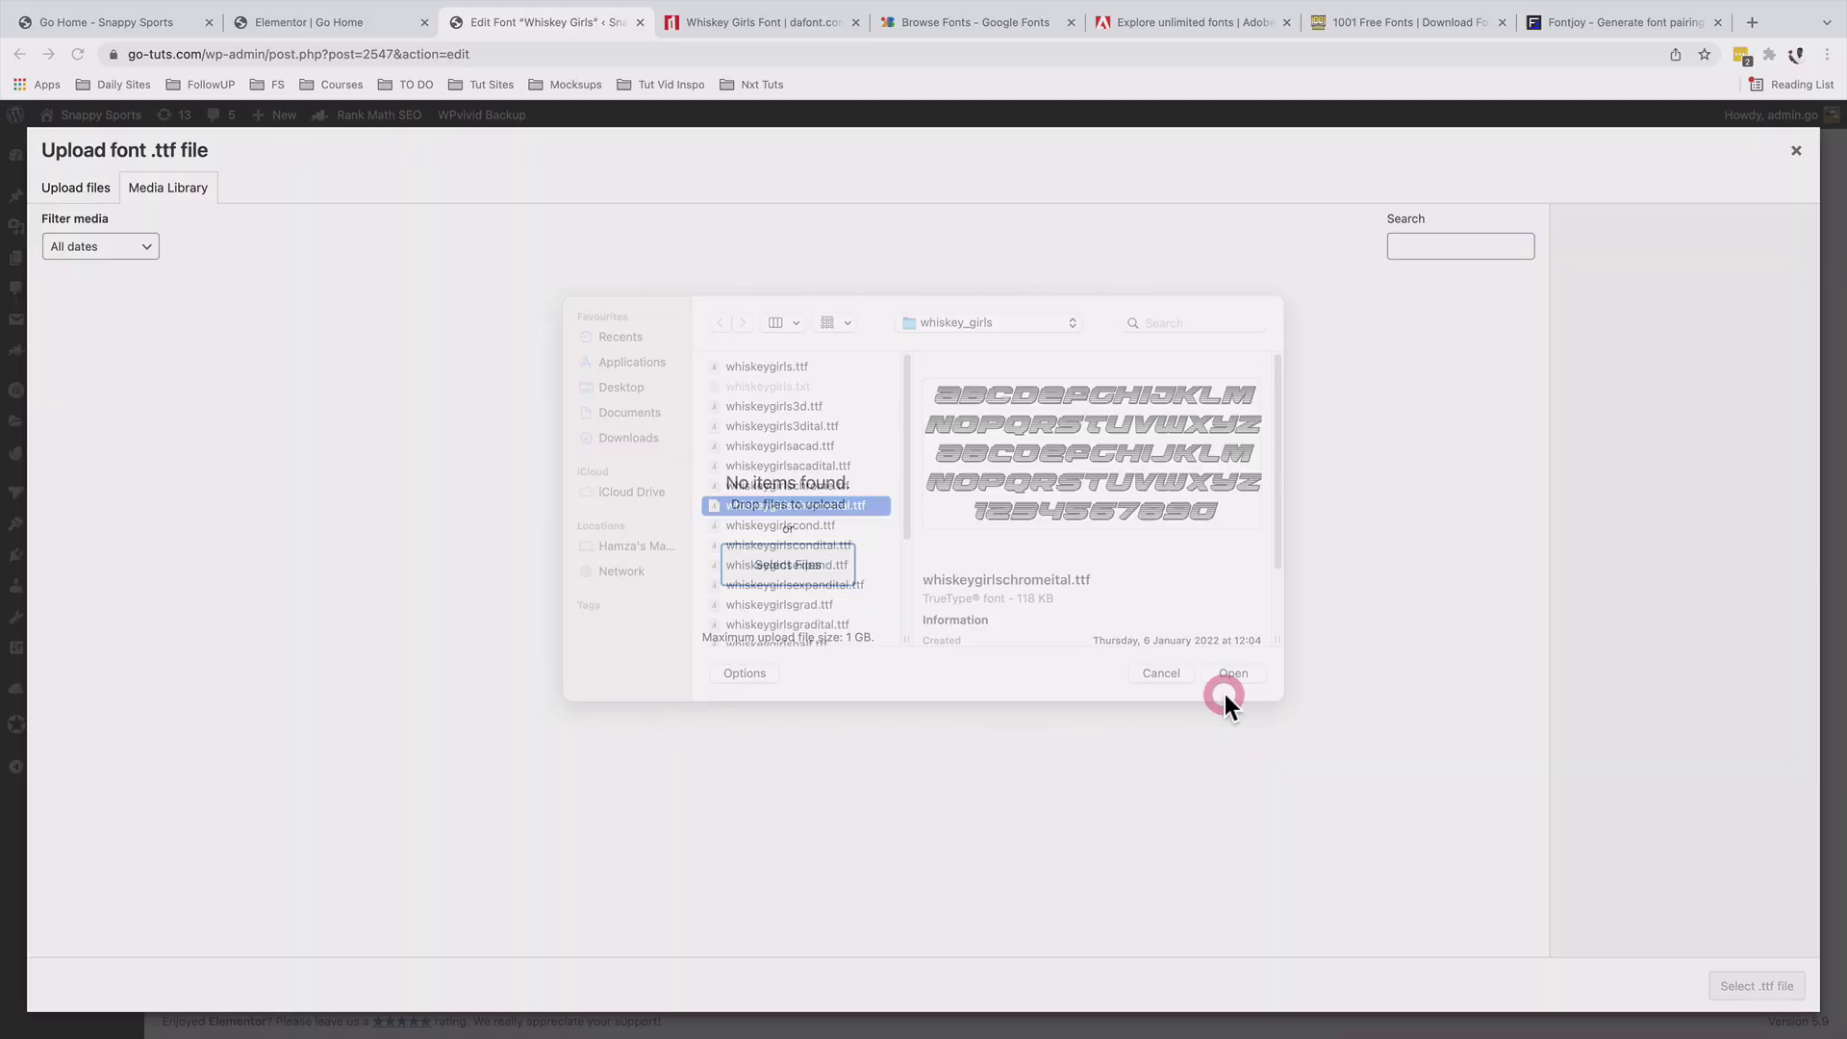
{"action": "left_click", "coordinate": [1760, 986]}
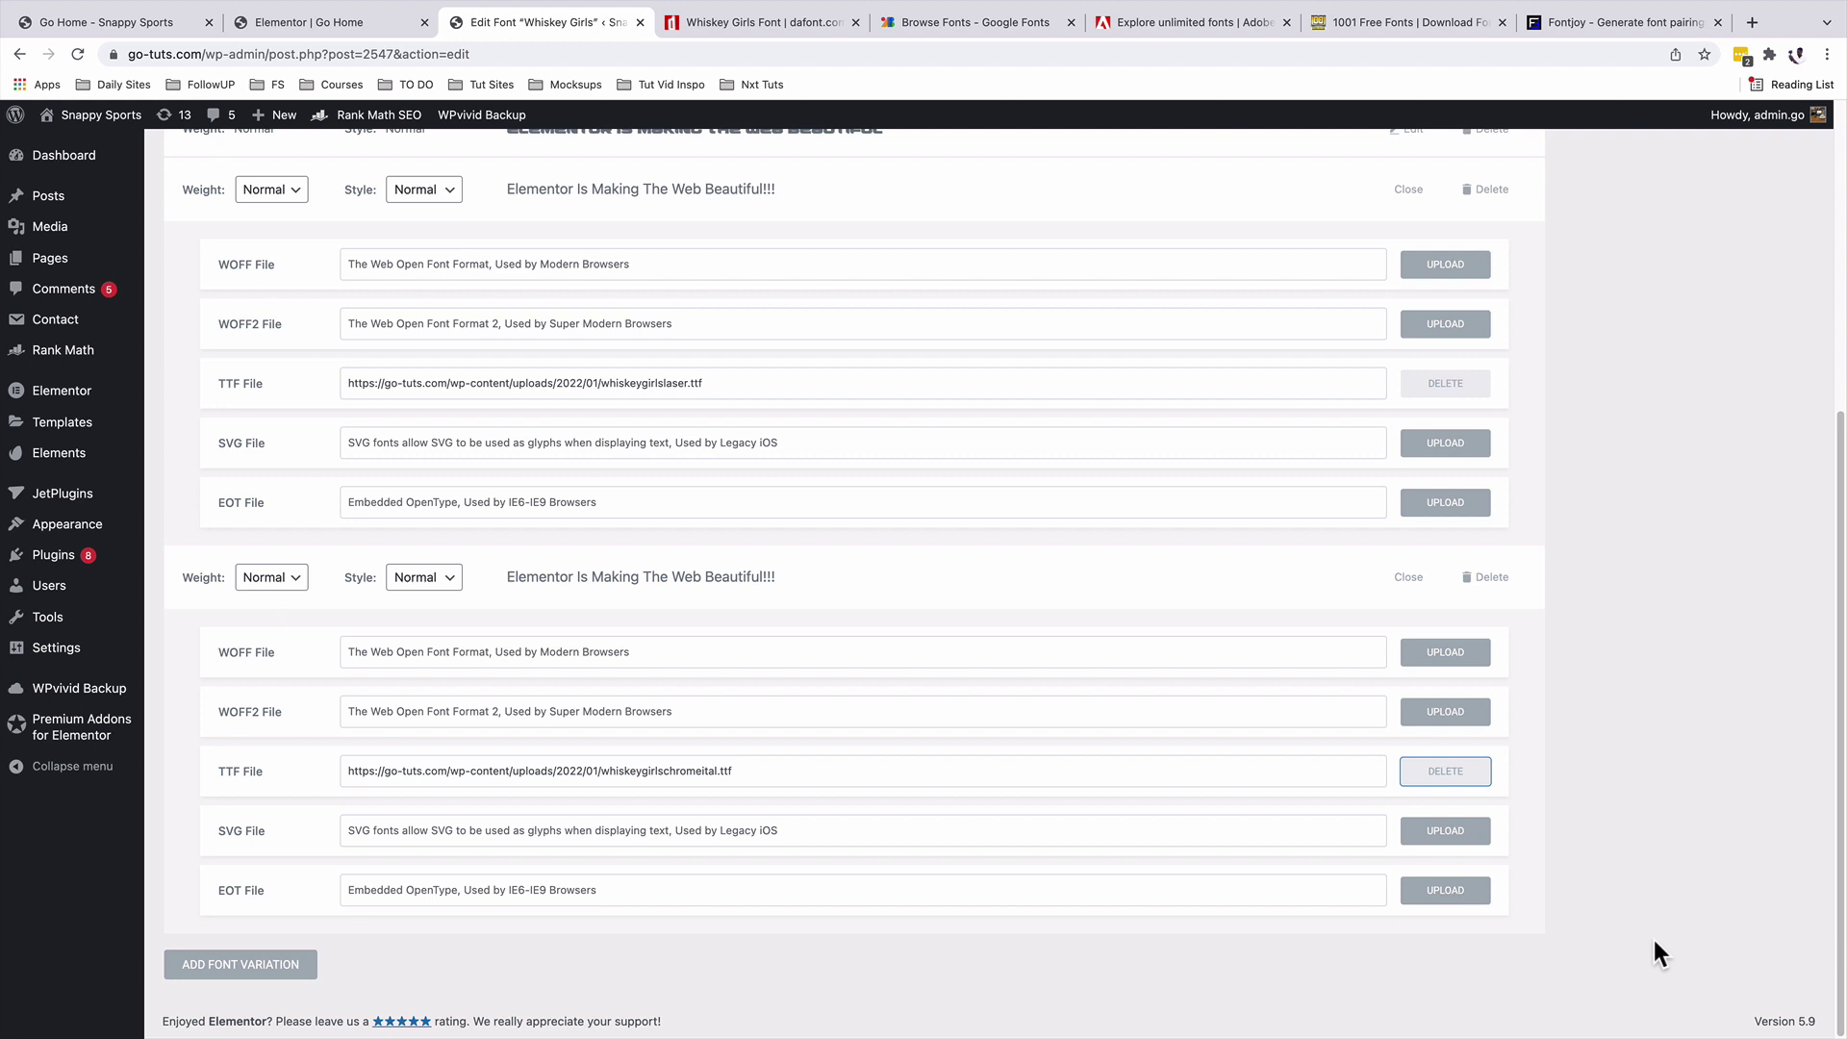
- Set the chrome italic variation to weight 500 and Oblique style, then update the font
{"action": "left_click", "coordinate": [292, 580]}
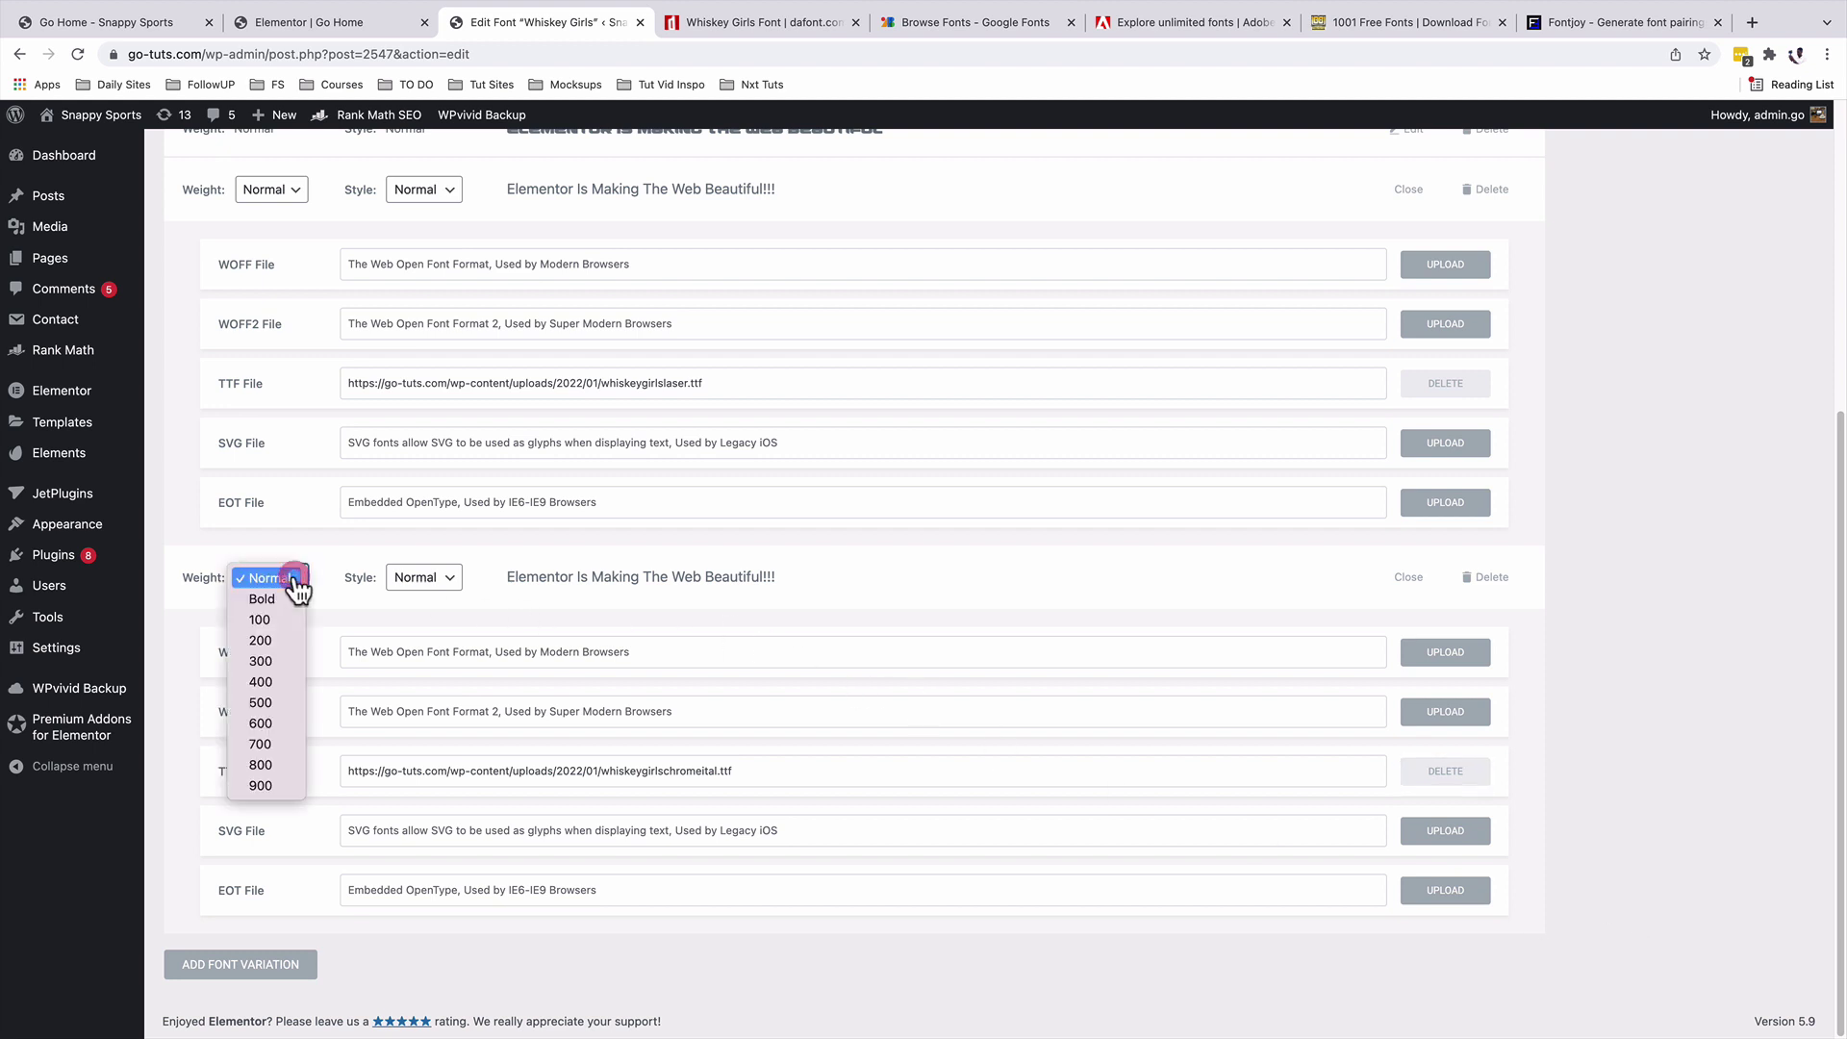
{"action": "left_click", "coordinate": [260, 702]}
{"action": "left_click", "coordinate": [441, 585]}
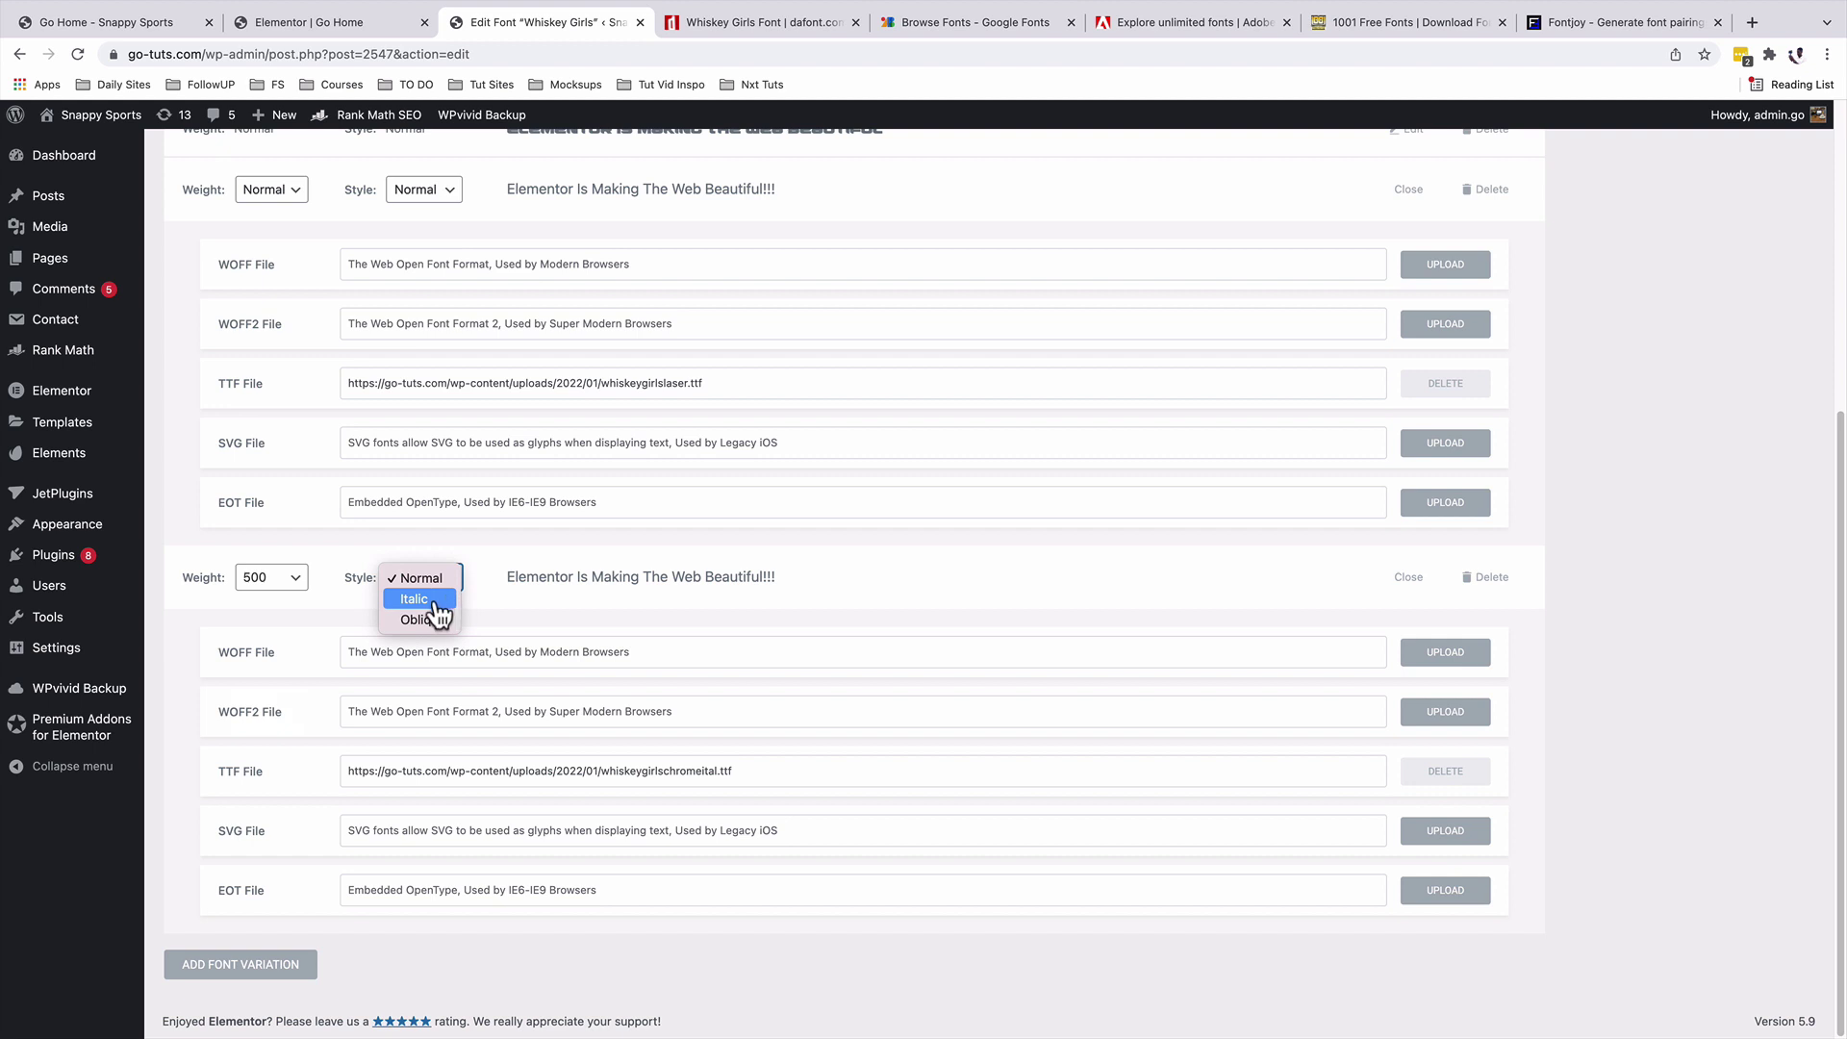
{"action": "left_click", "coordinate": [428, 599]}
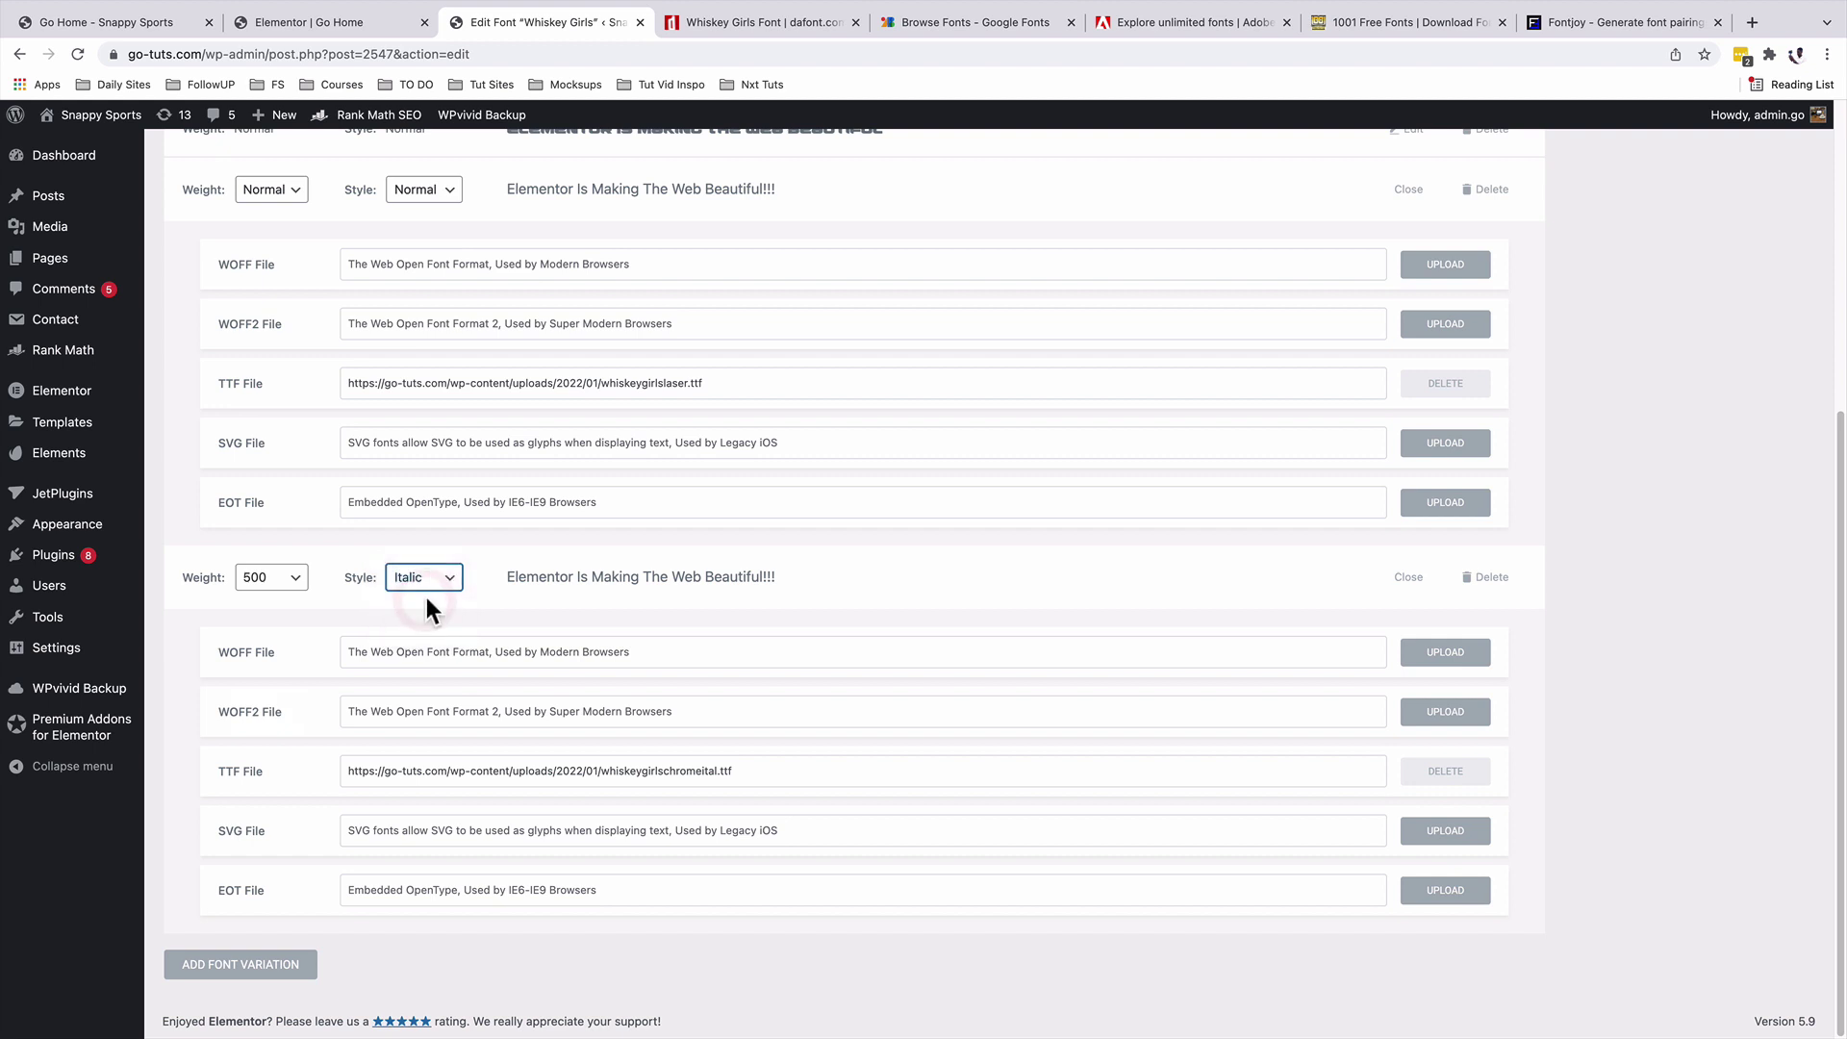
{"action": "left_click", "coordinate": [446, 582]}
{"action": "left_click", "coordinate": [433, 600]}
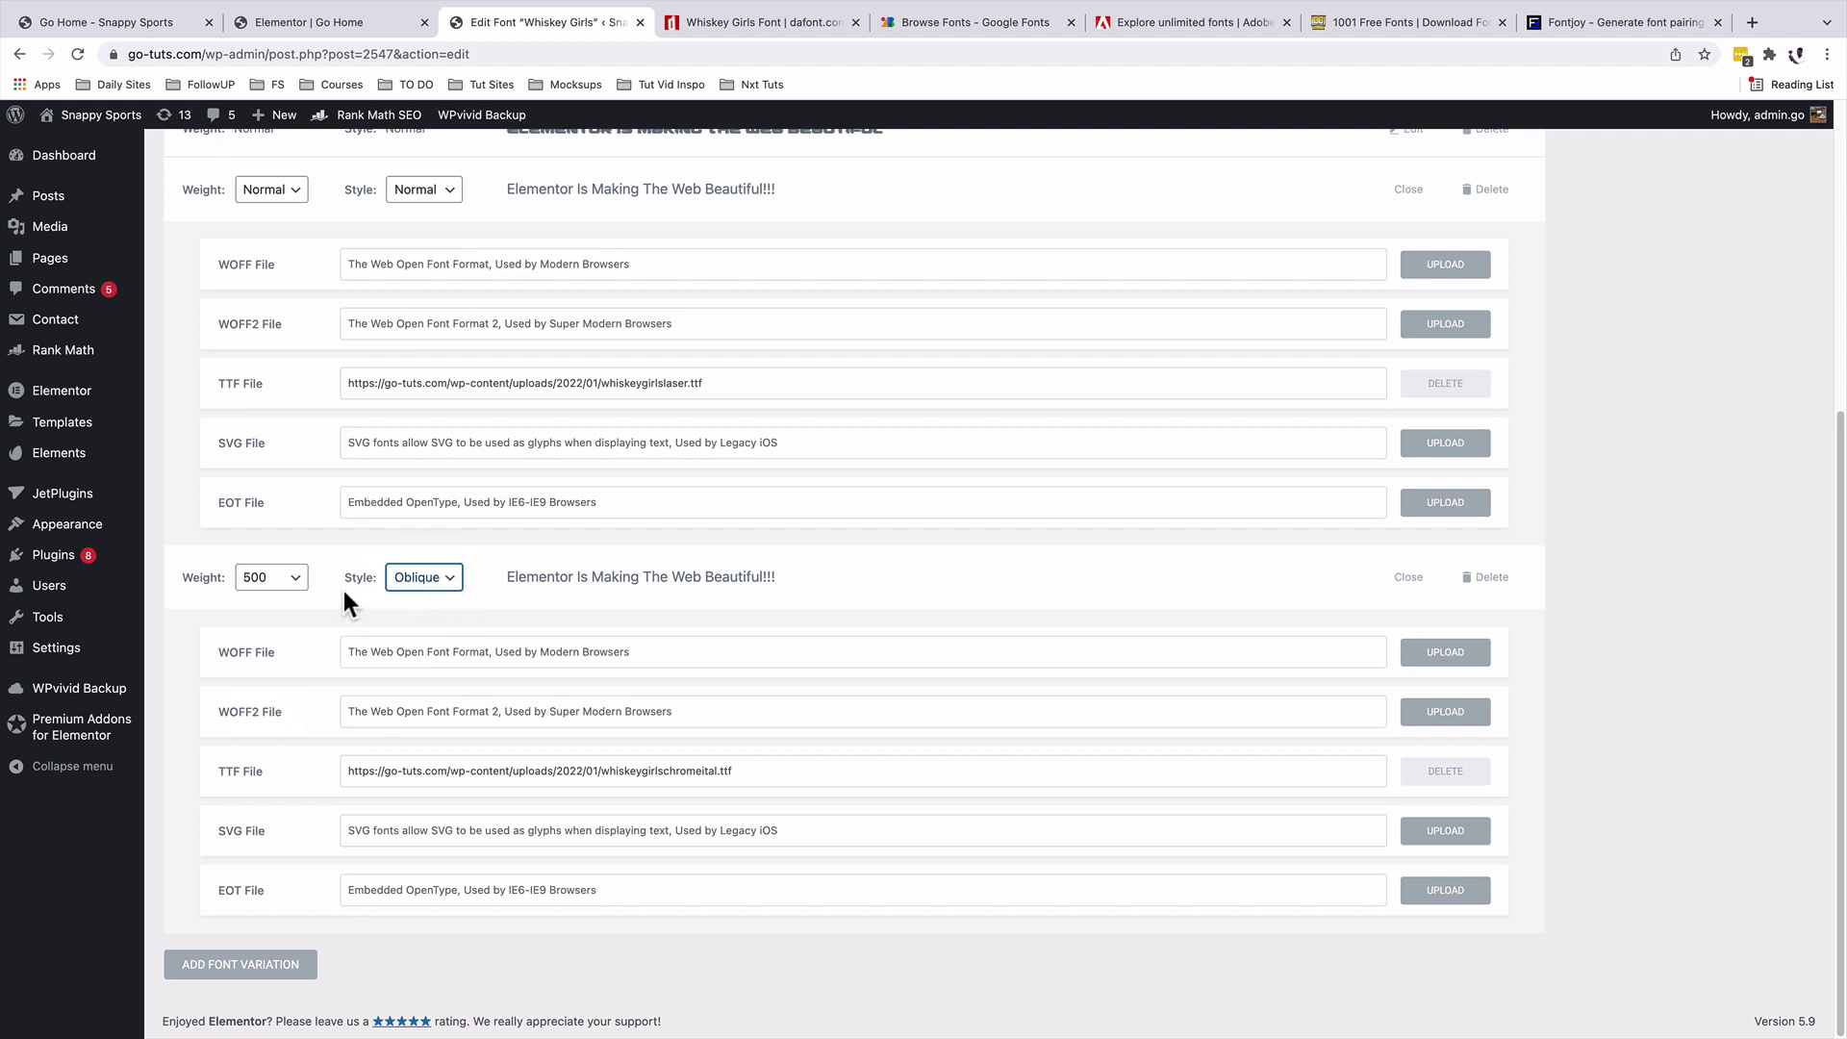
{"action": "left_click", "coordinate": [438, 581]}
{"action": "left_click", "coordinate": [432, 582]}
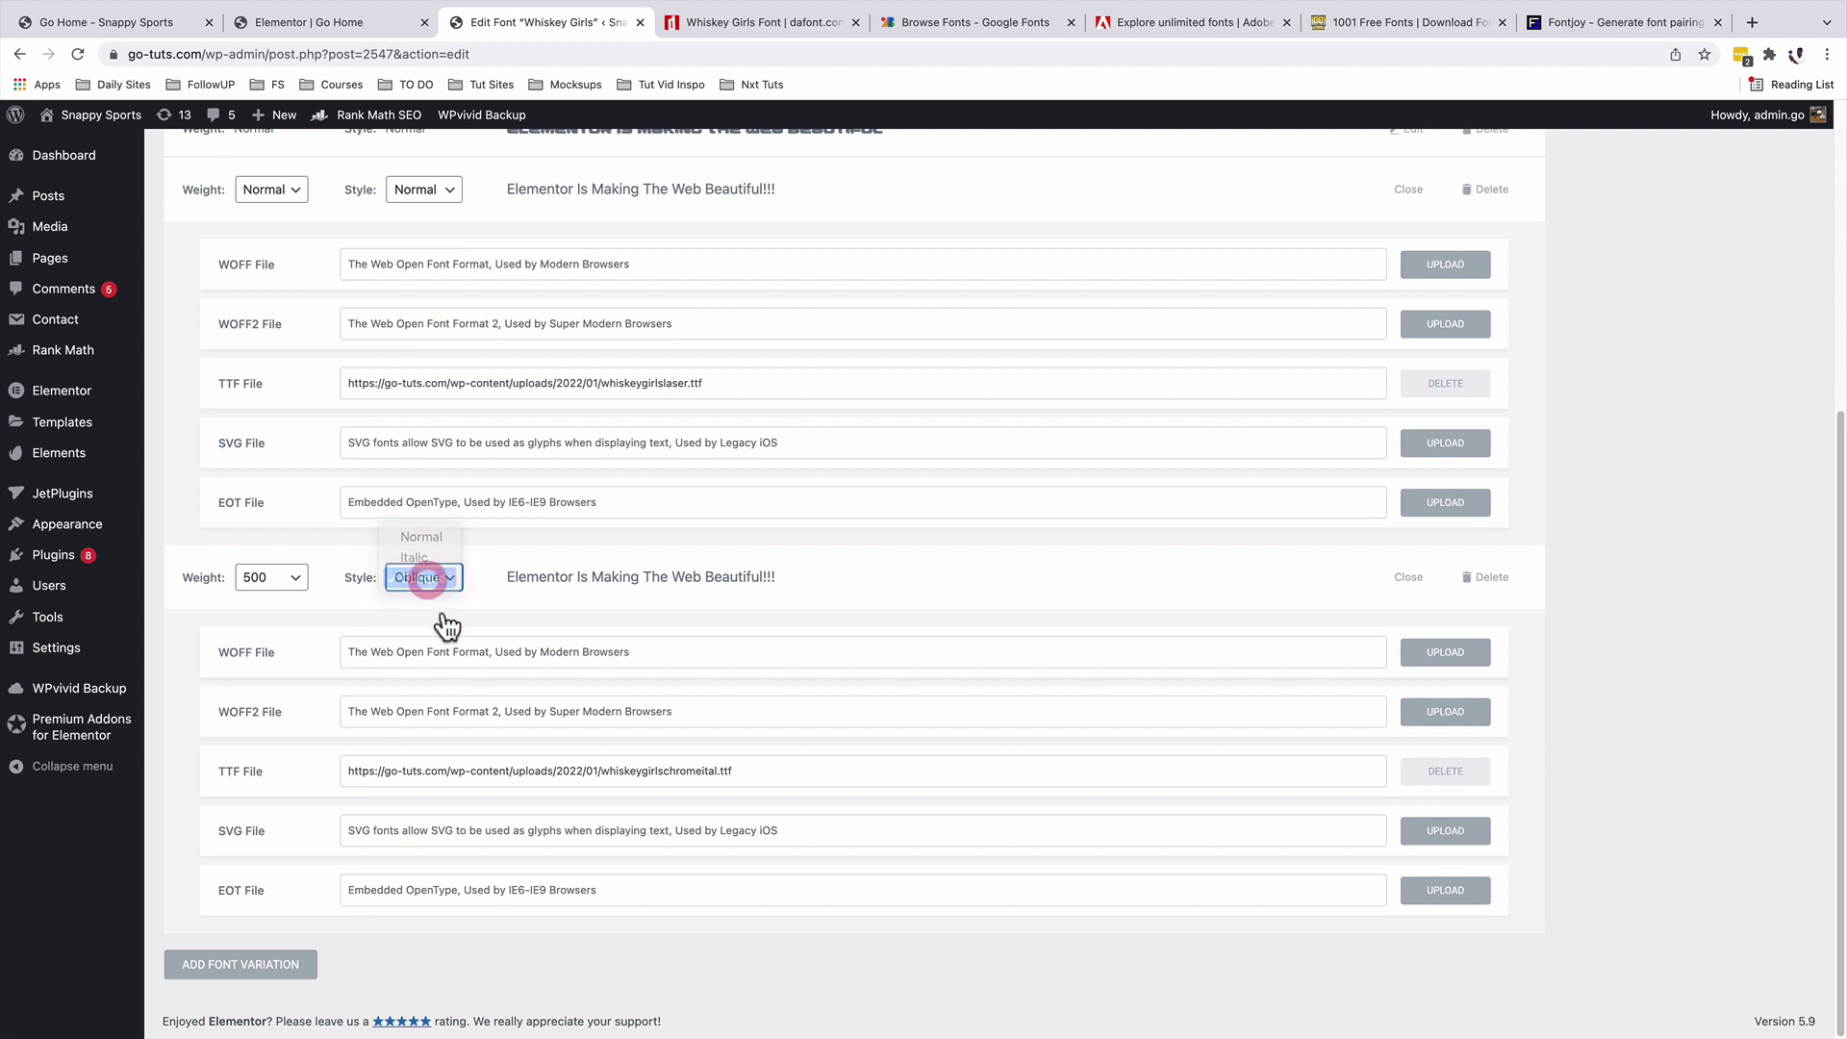
{"action": "scroll", "coordinate": [935, 837], "scroll_direction": "up", "scroll_amount": 3}
{"action": "scroll", "coordinate": [935, 835], "scroll_direction": "up", "scroll_amount": 5}
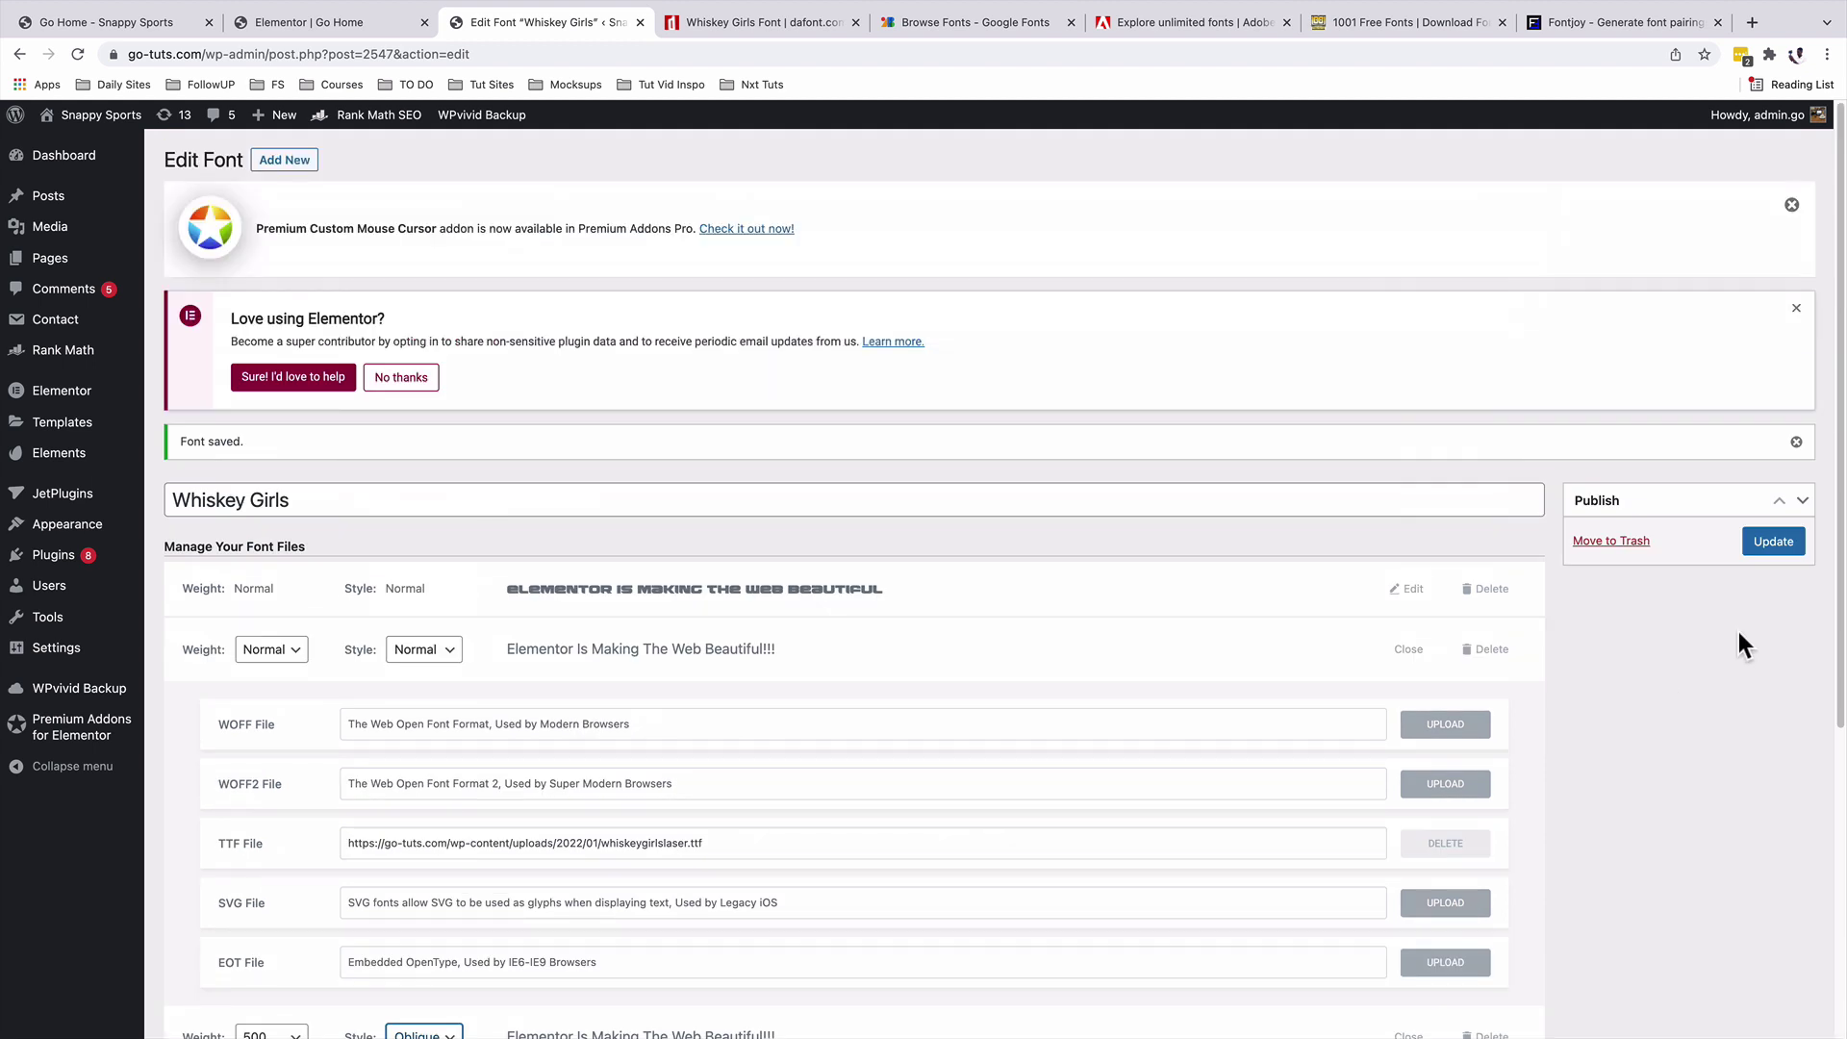
{"action": "left_click", "coordinate": [1768, 544]}
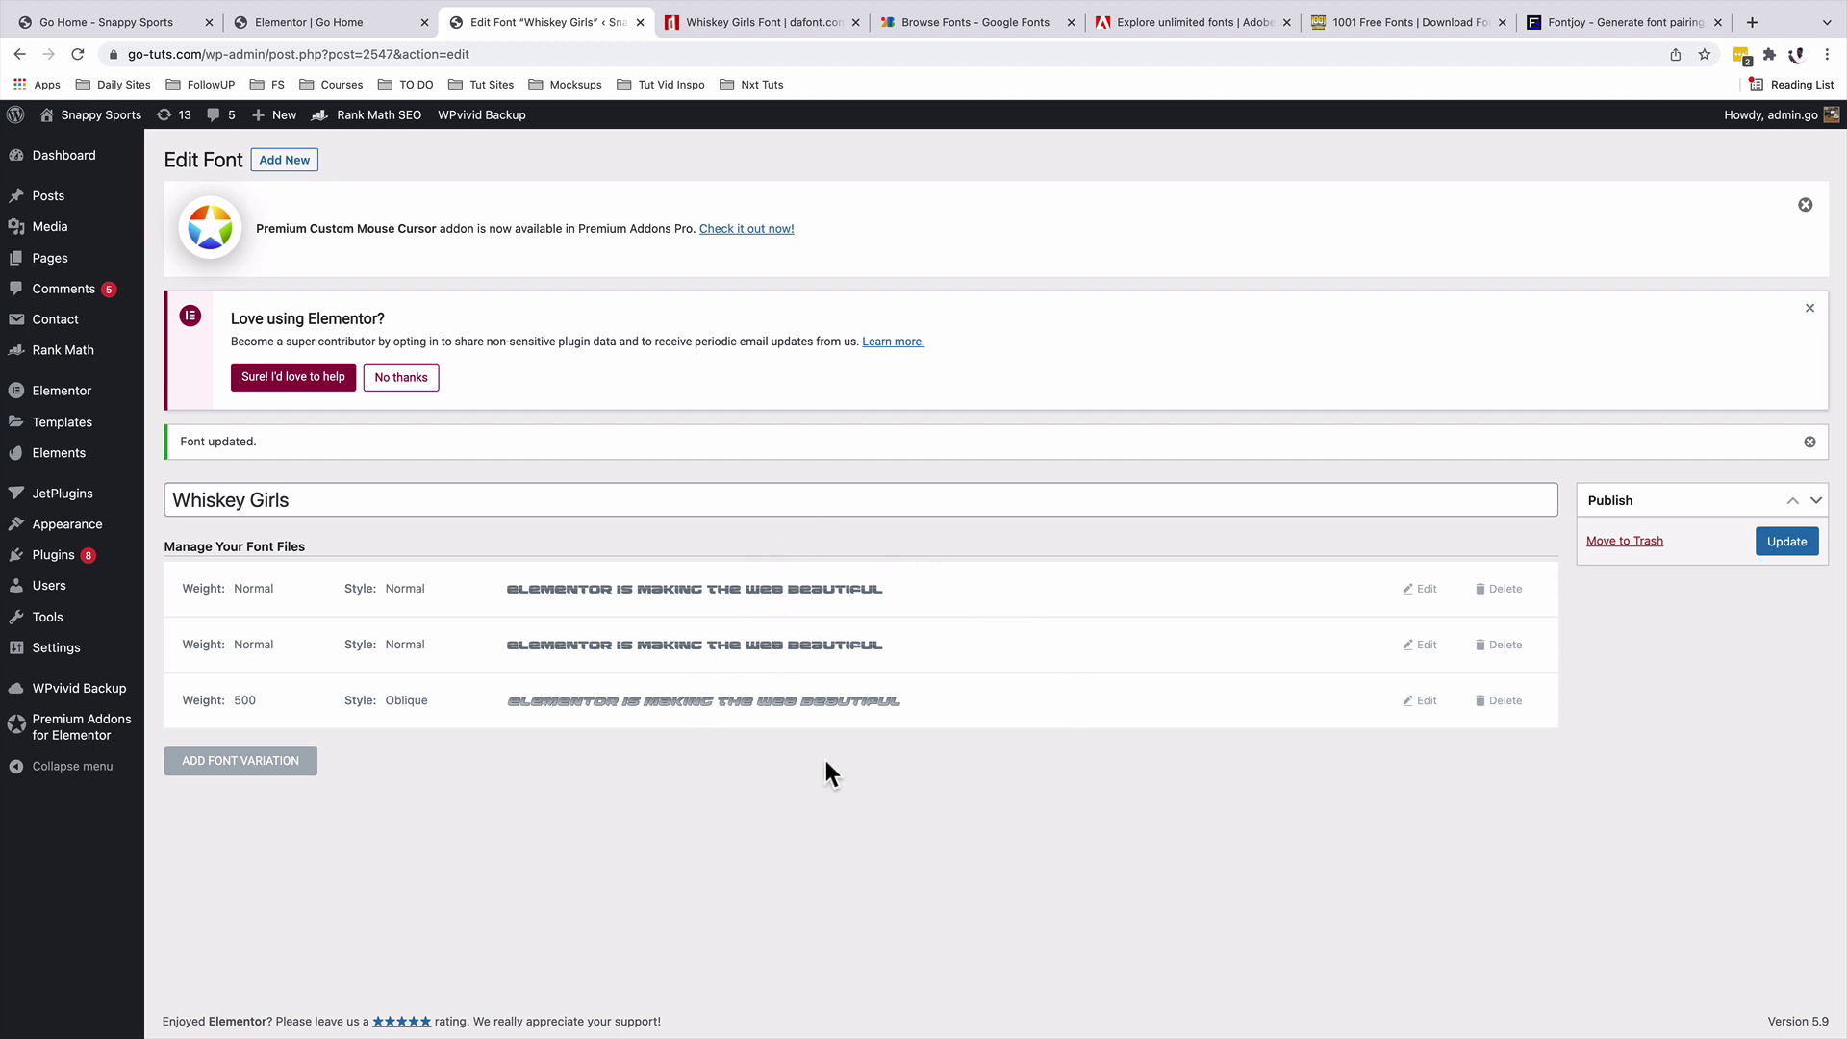
- Reload the Go-Eats editor and search 'whi' in the Our Specialties heading's font family
{"action": "left_click", "coordinate": [158, 20]}
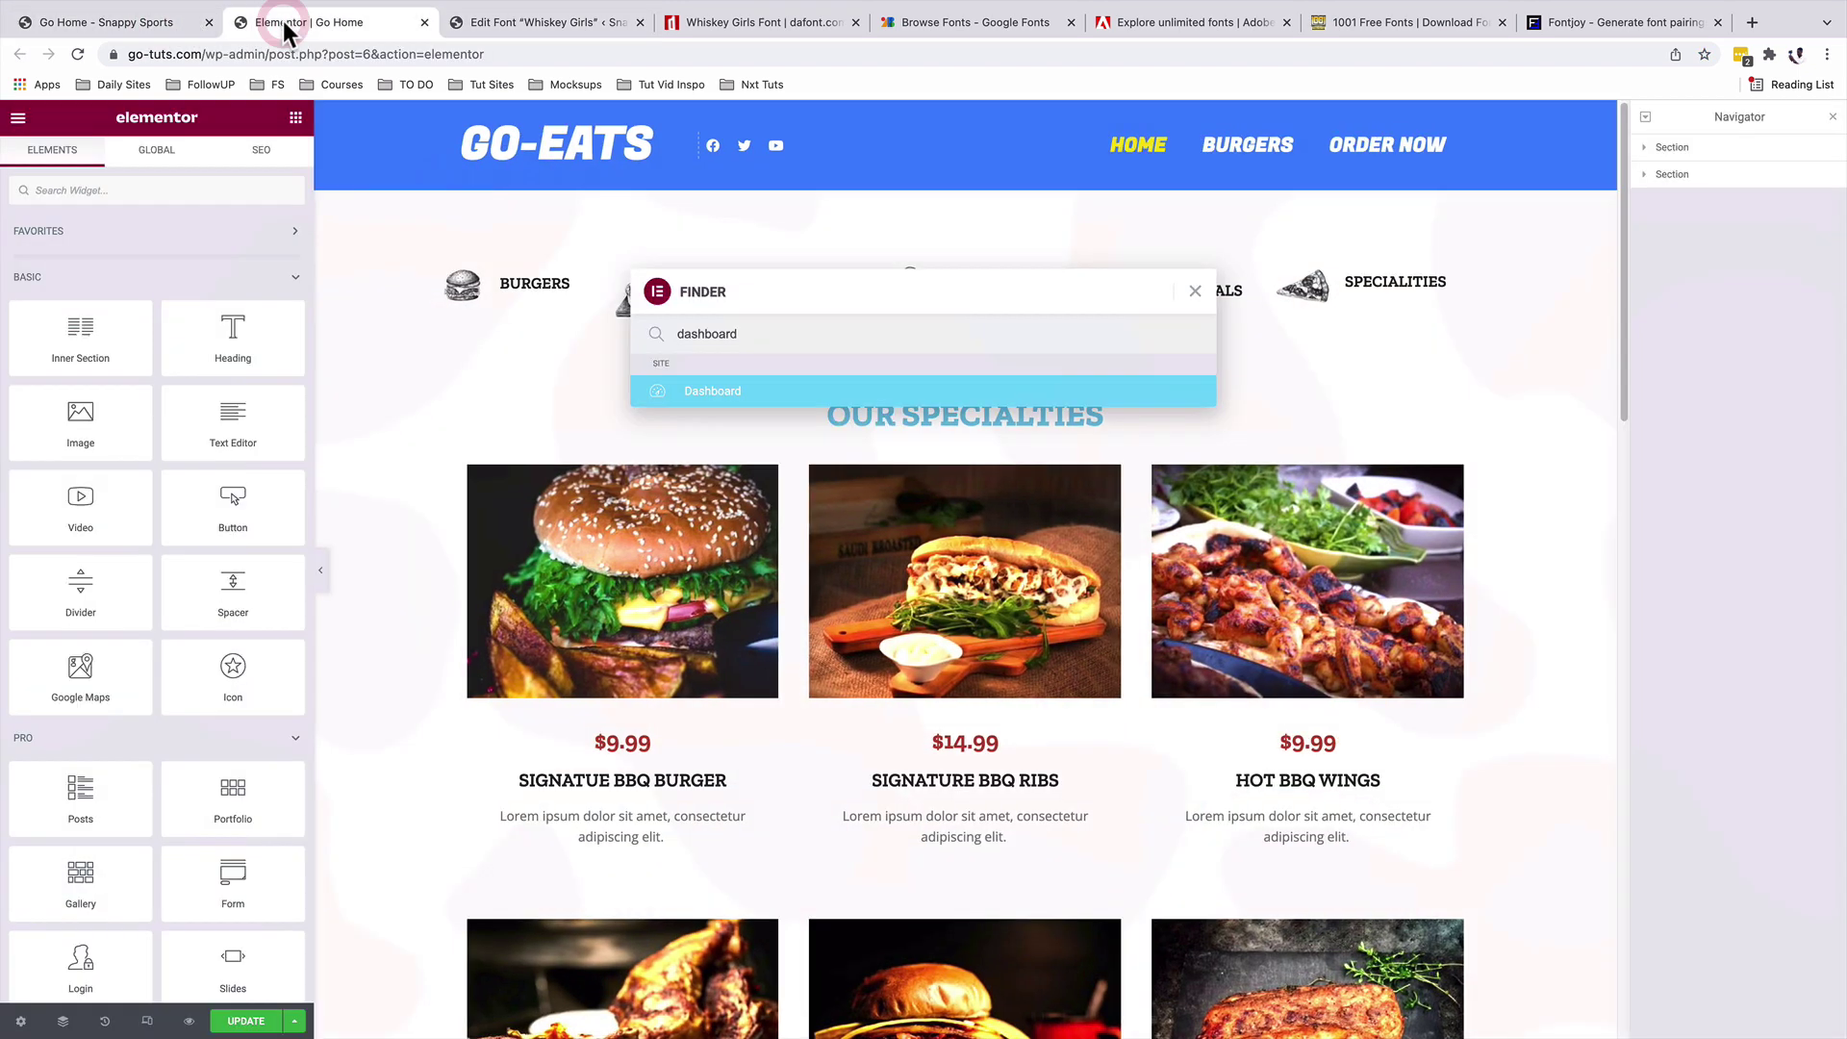
{"action": "left_click", "coordinate": [1195, 291]}
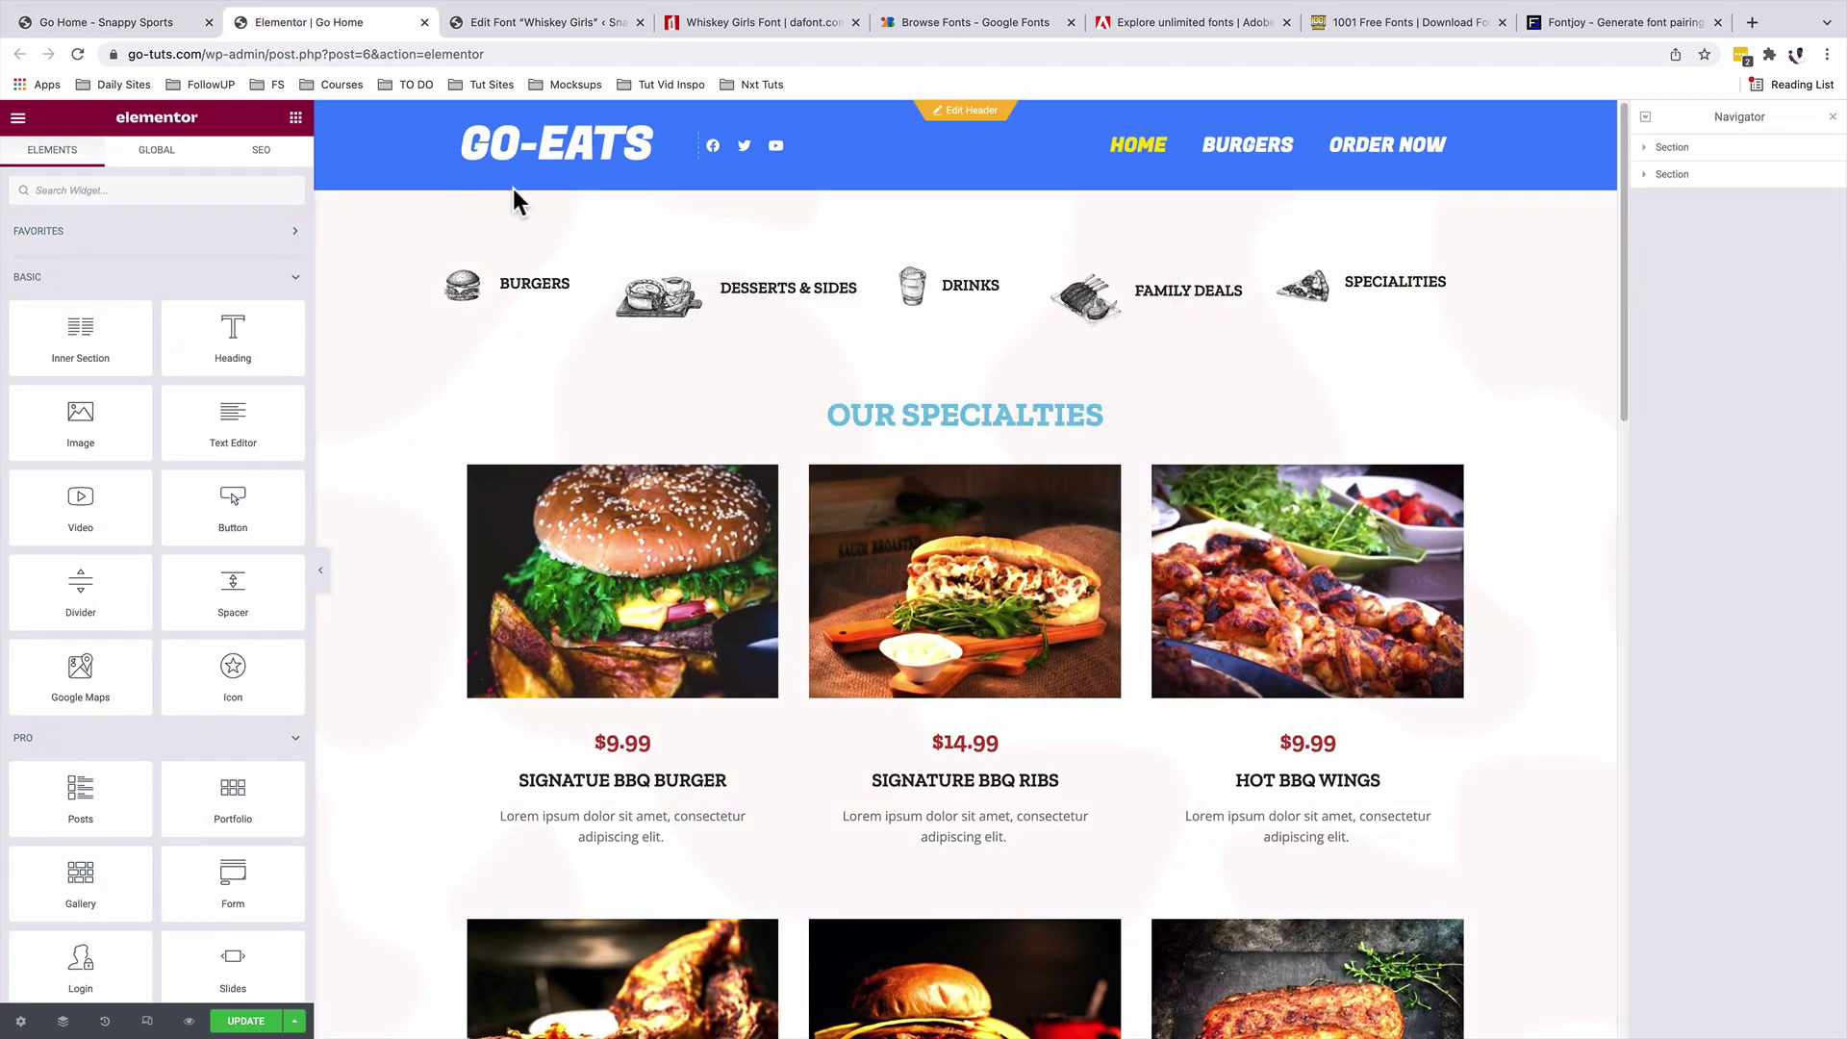
{"action": "left_click", "coordinate": [79, 55]}
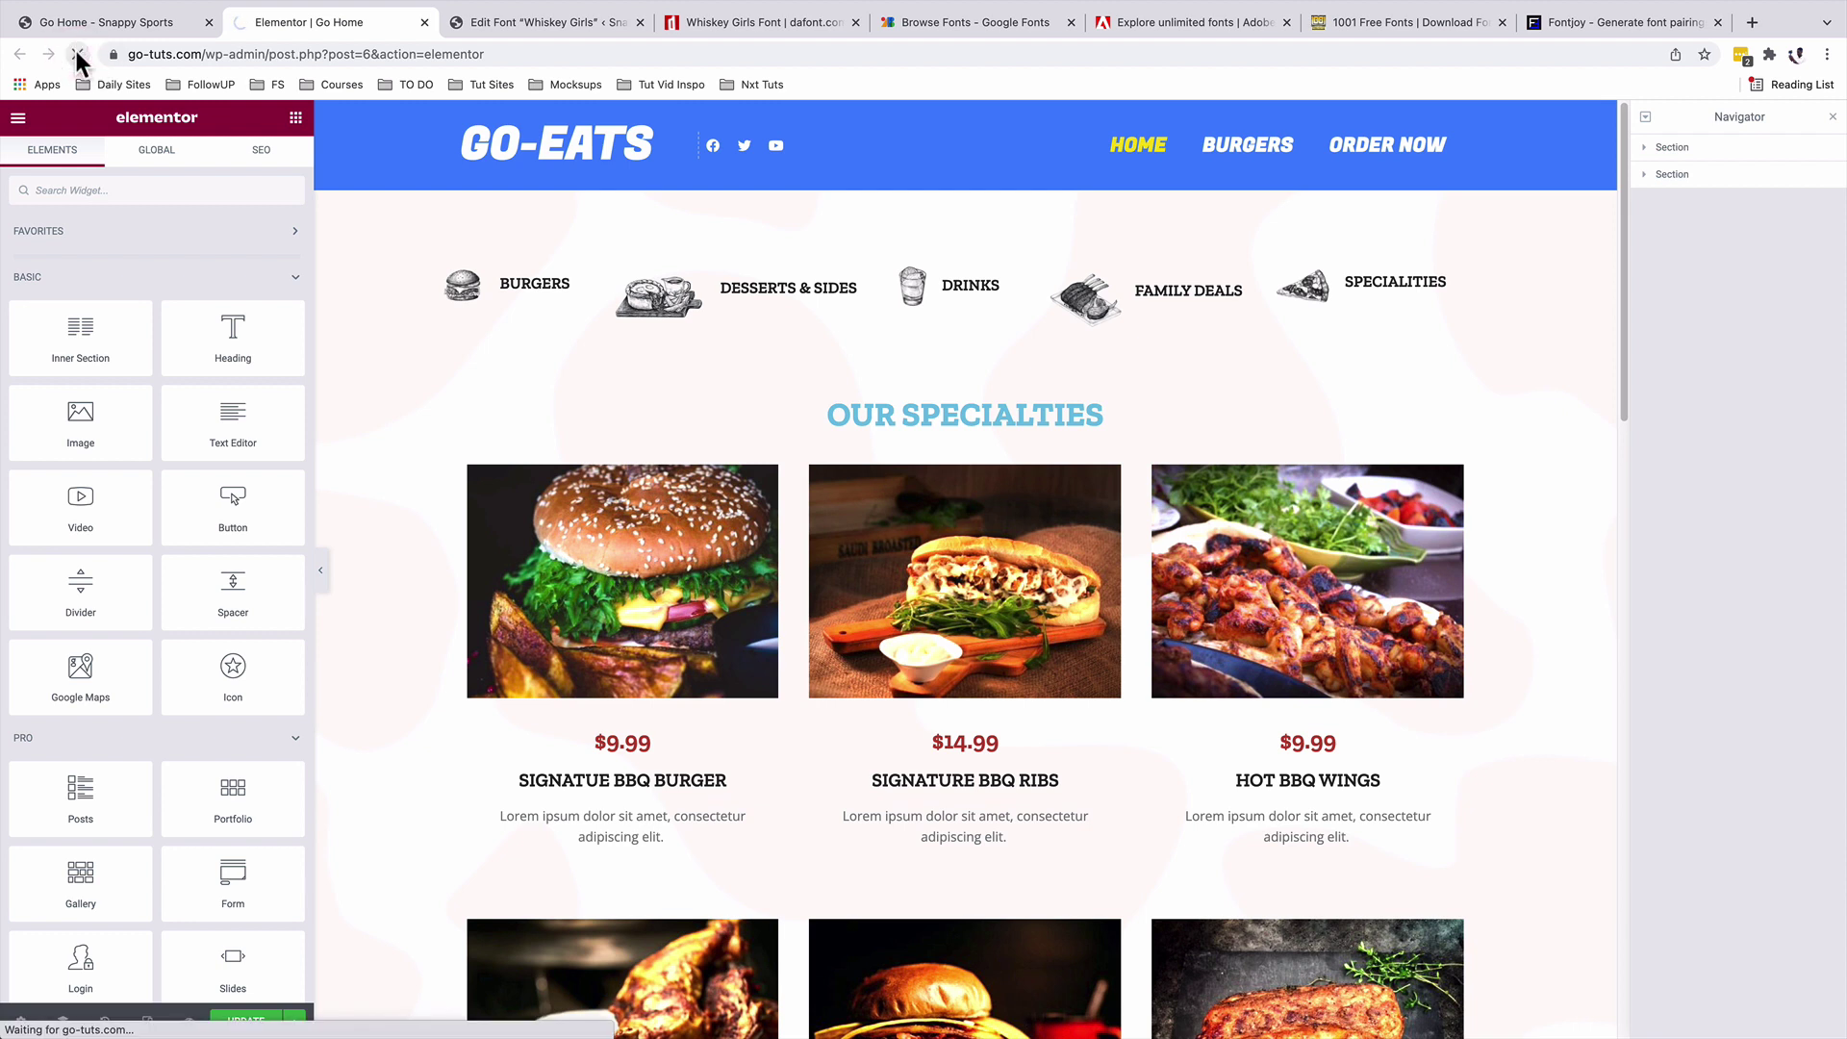
{"action": "left_click", "coordinate": [1495, 352]}
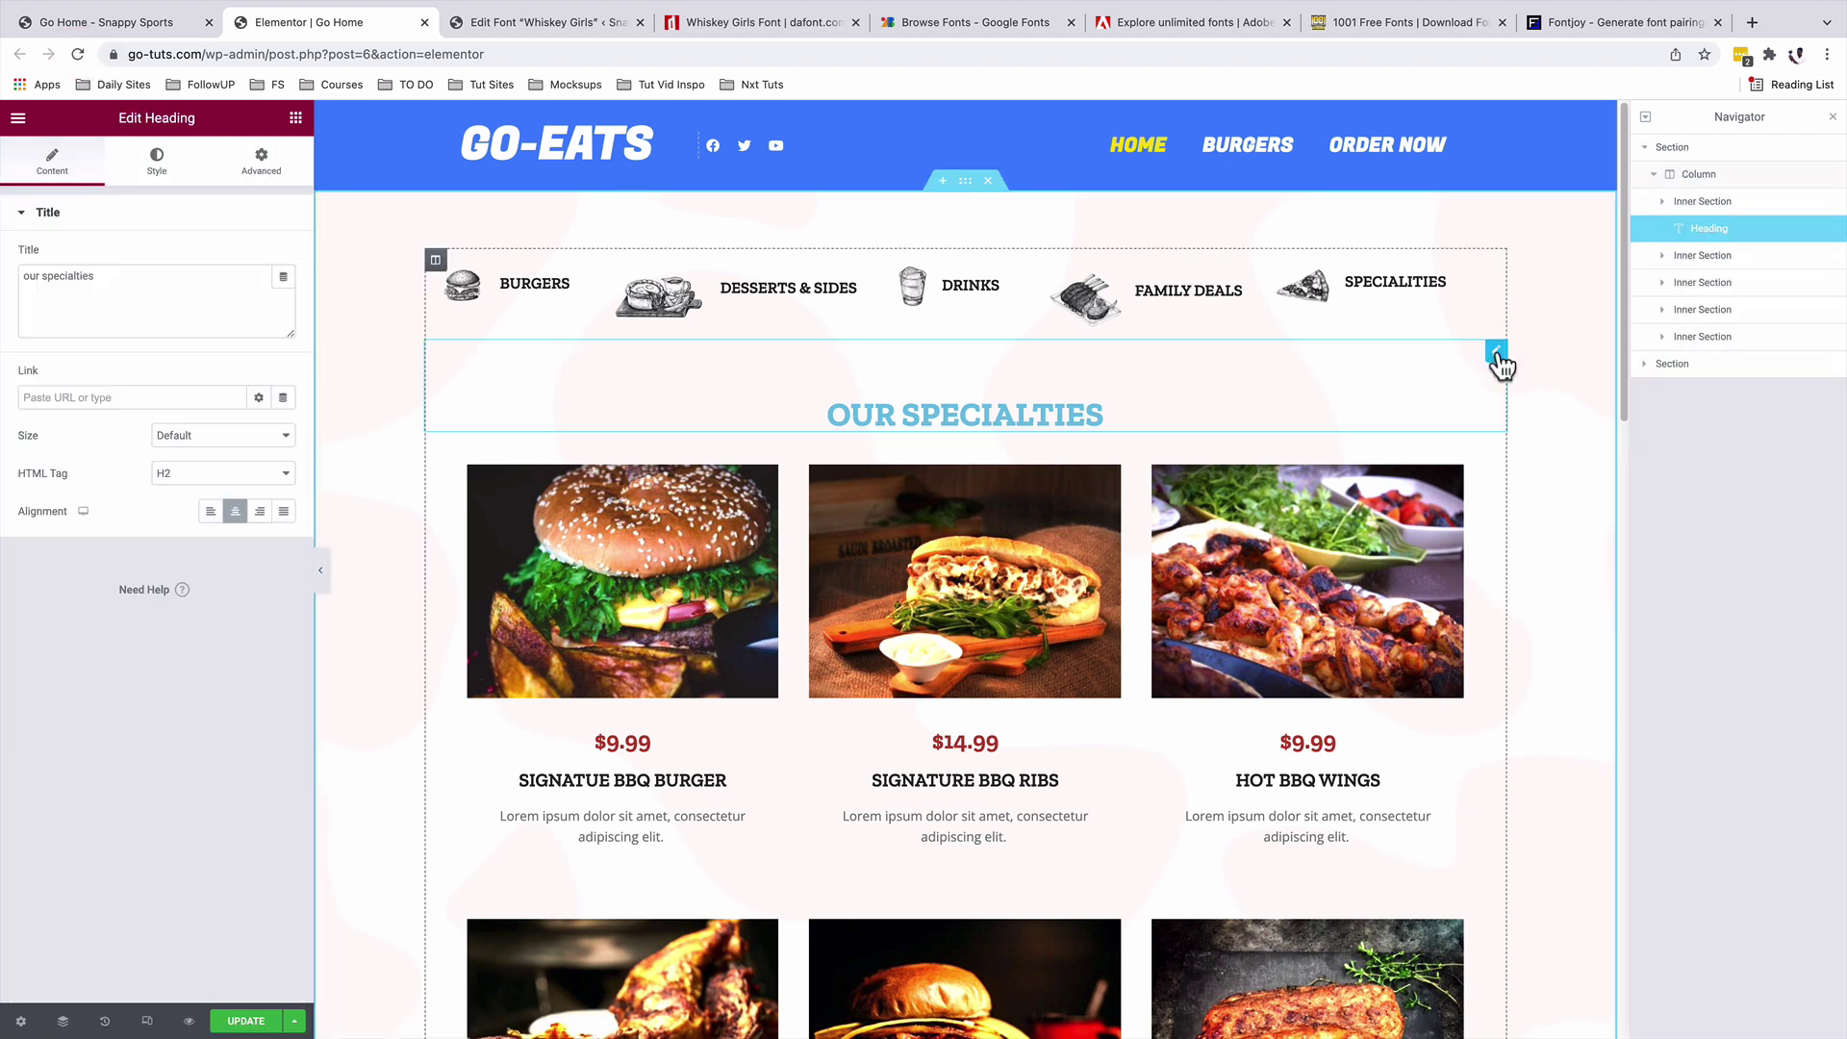
{"action": "left_click", "coordinate": [159, 162]}
{"action": "left_click", "coordinate": [284, 295]}
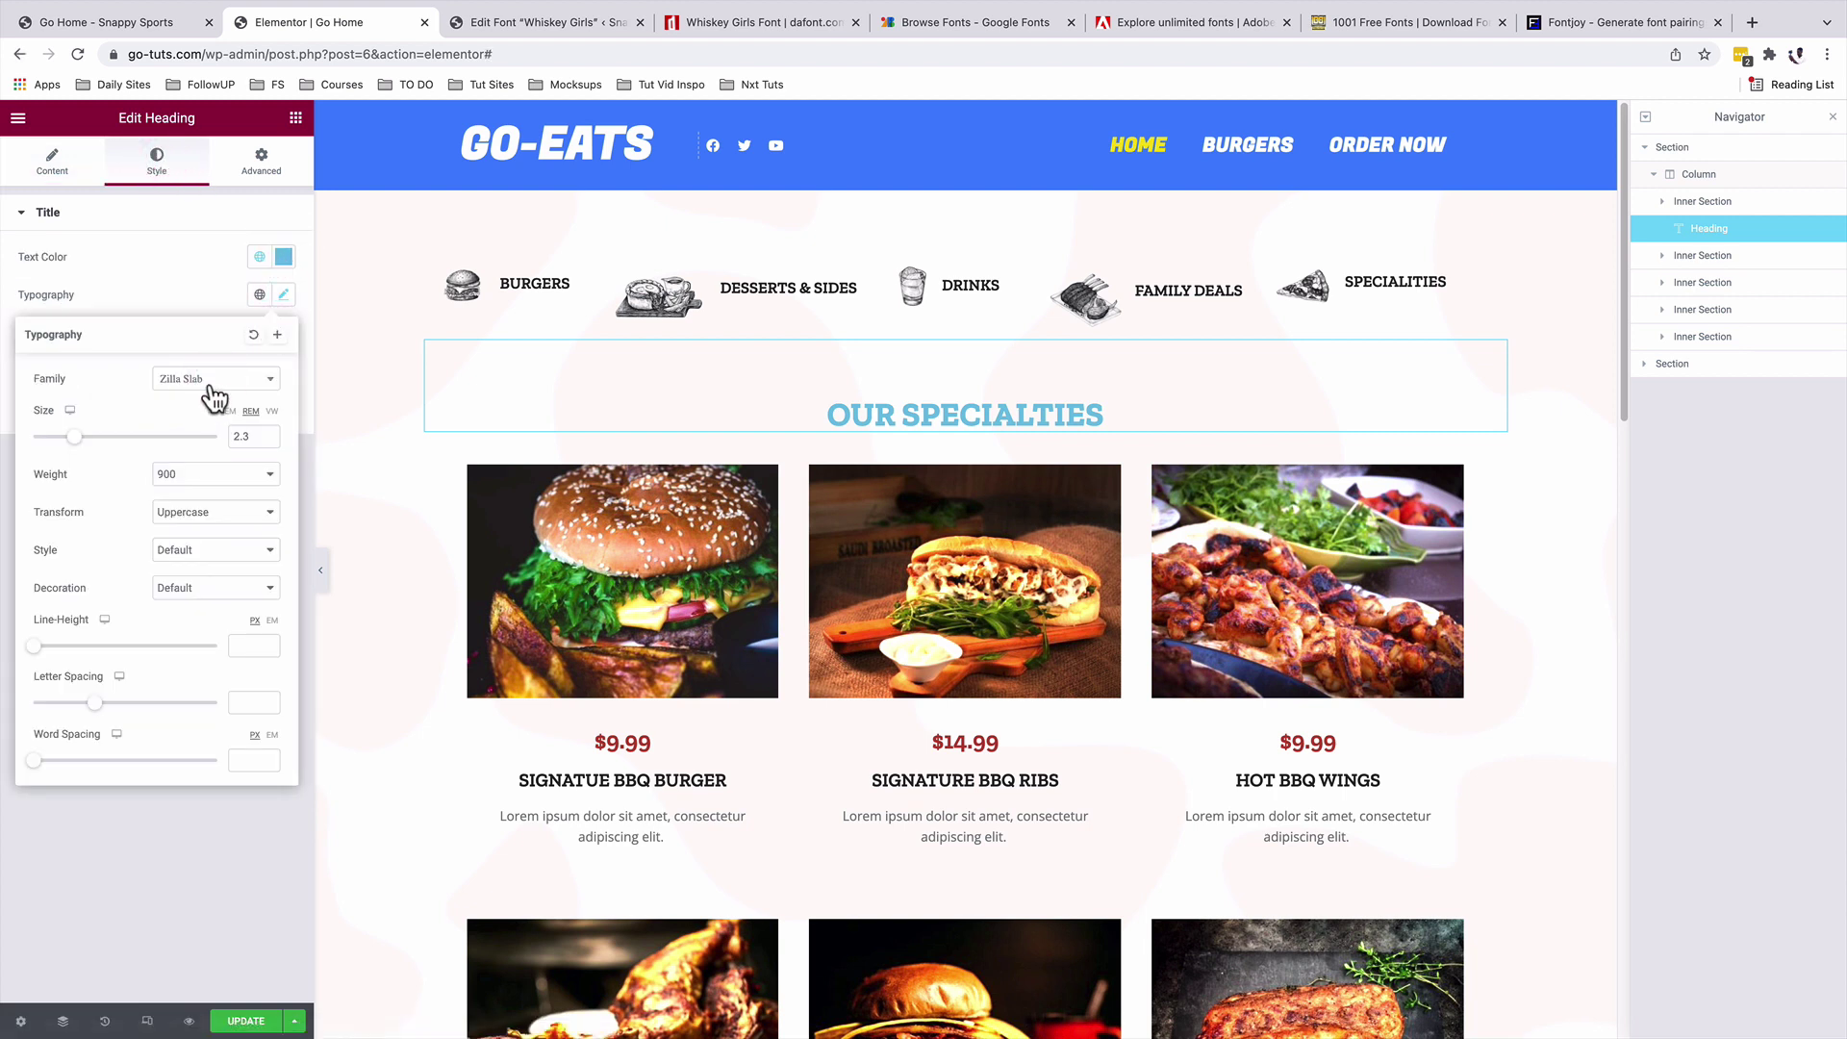
{"action": "left_click", "coordinate": [214, 381]}
{"action": "type", "text": "whi"}
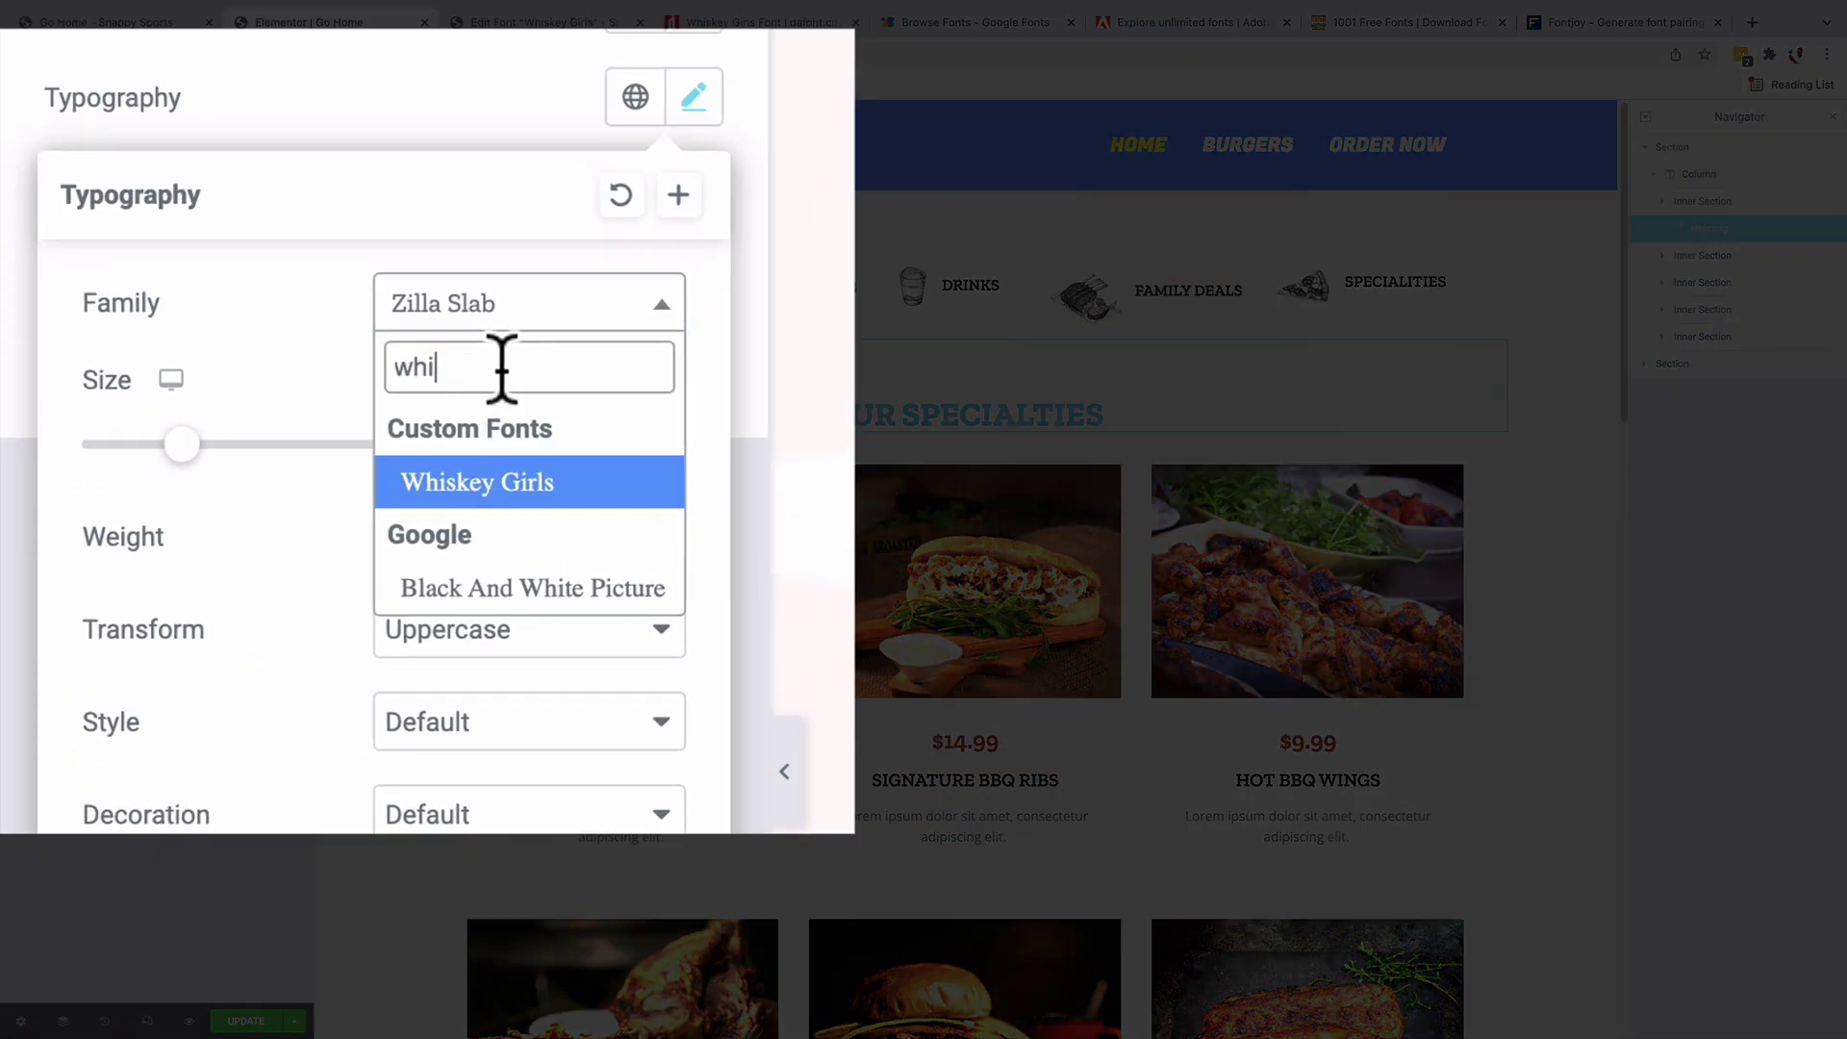
- Apply Whiskey Girls to the Our Specialties heading, trying lowercase before restoring Default case
{"action": "left_click", "coordinate": [476, 484]}
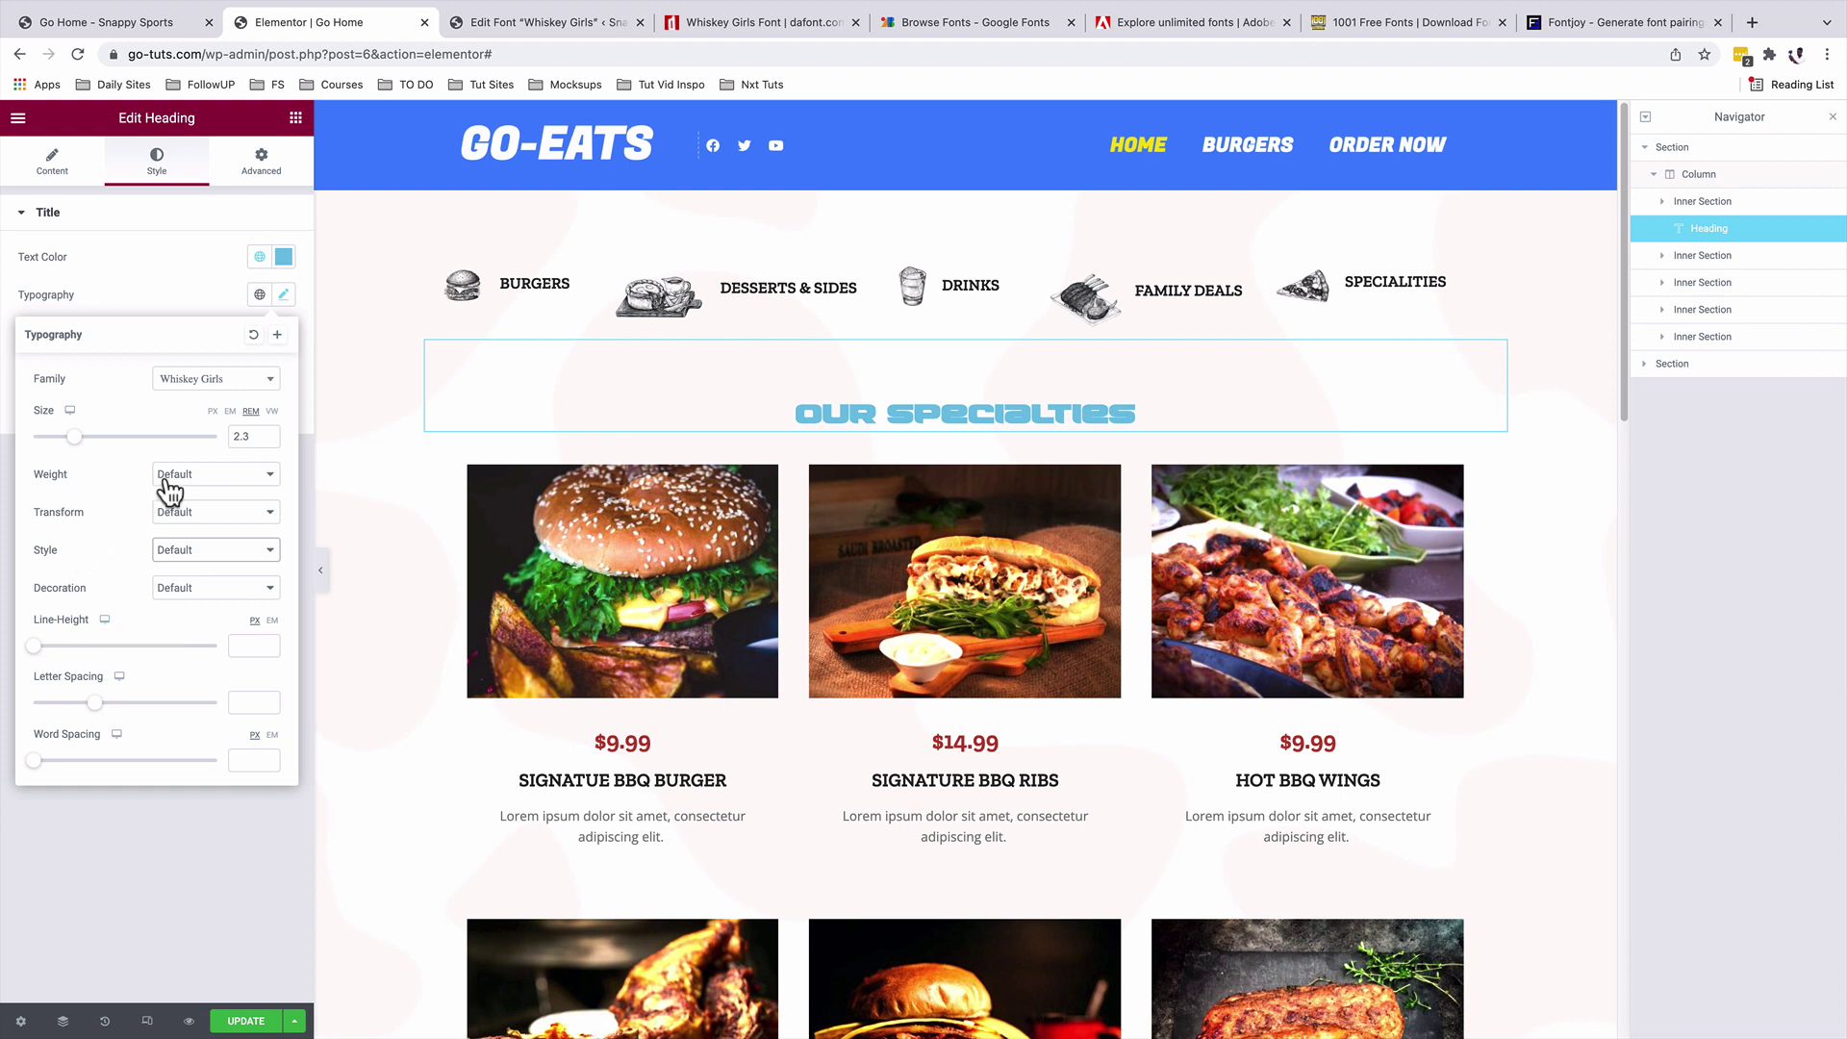
{"action": "left_click", "coordinate": [185, 519]}
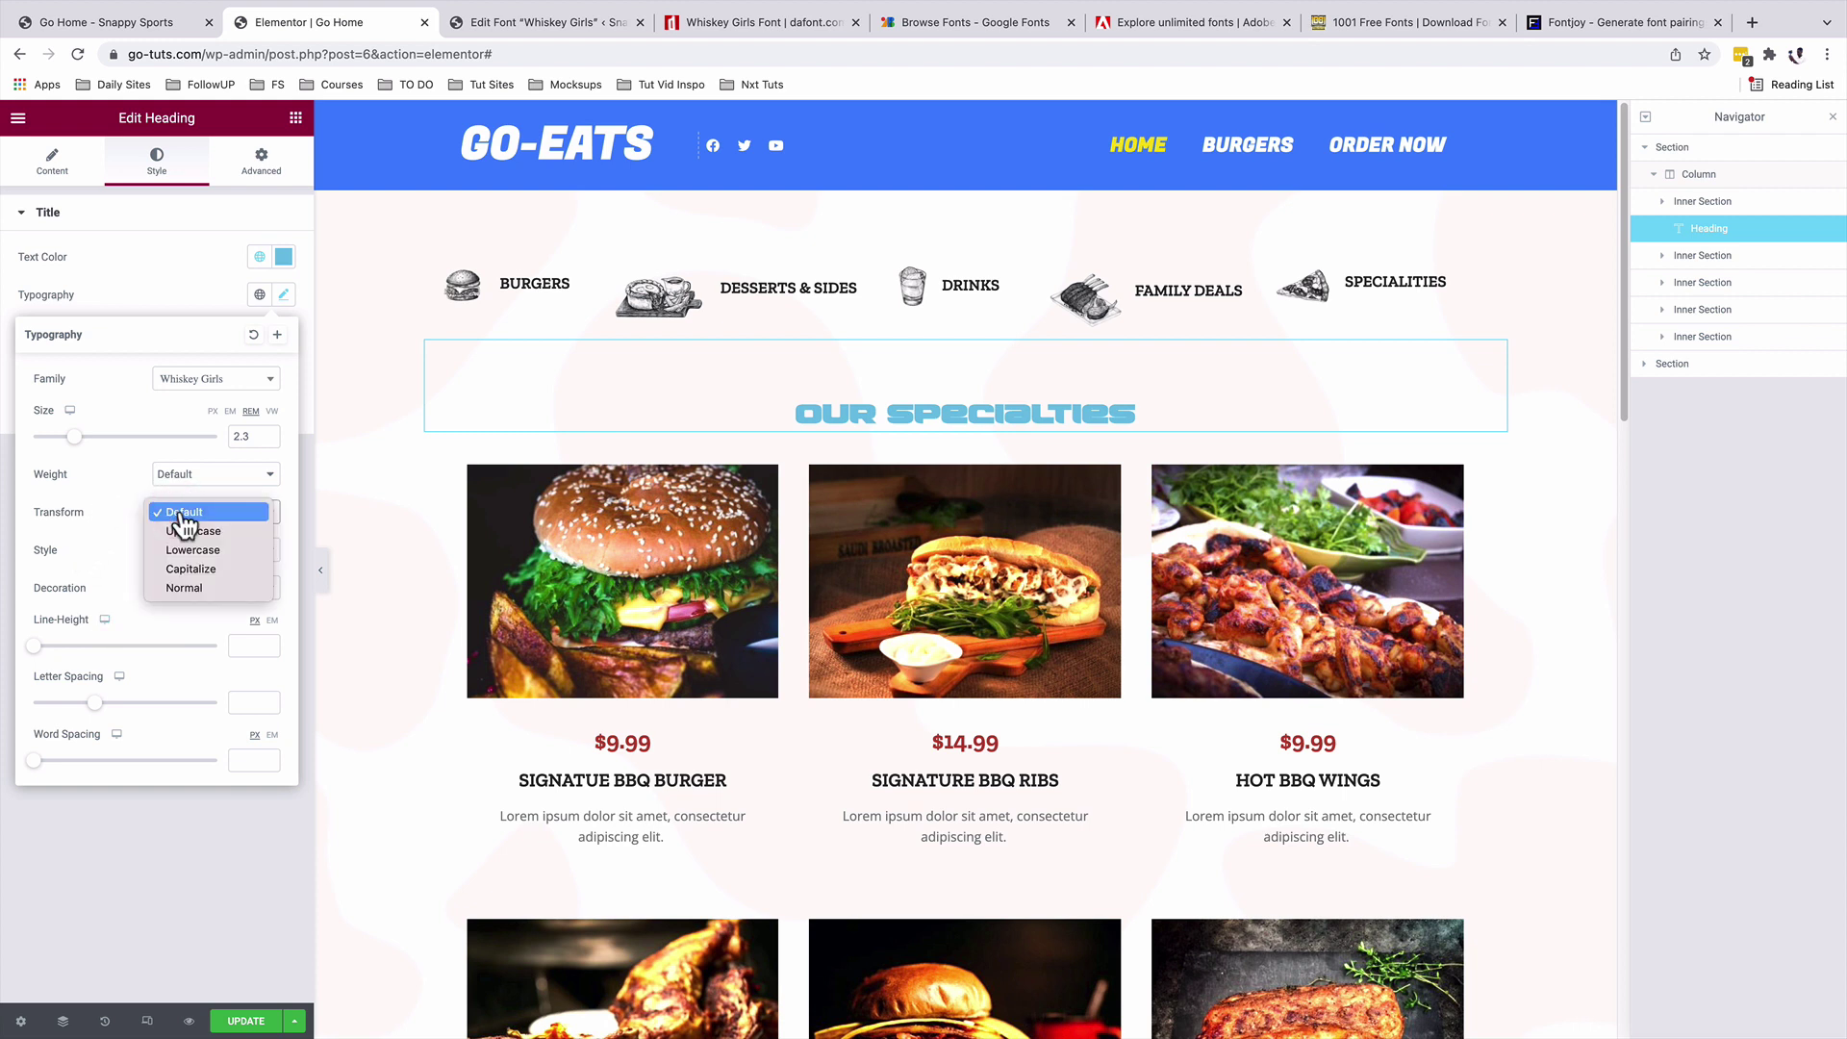
{"action": "left_click", "coordinate": [188, 552]}
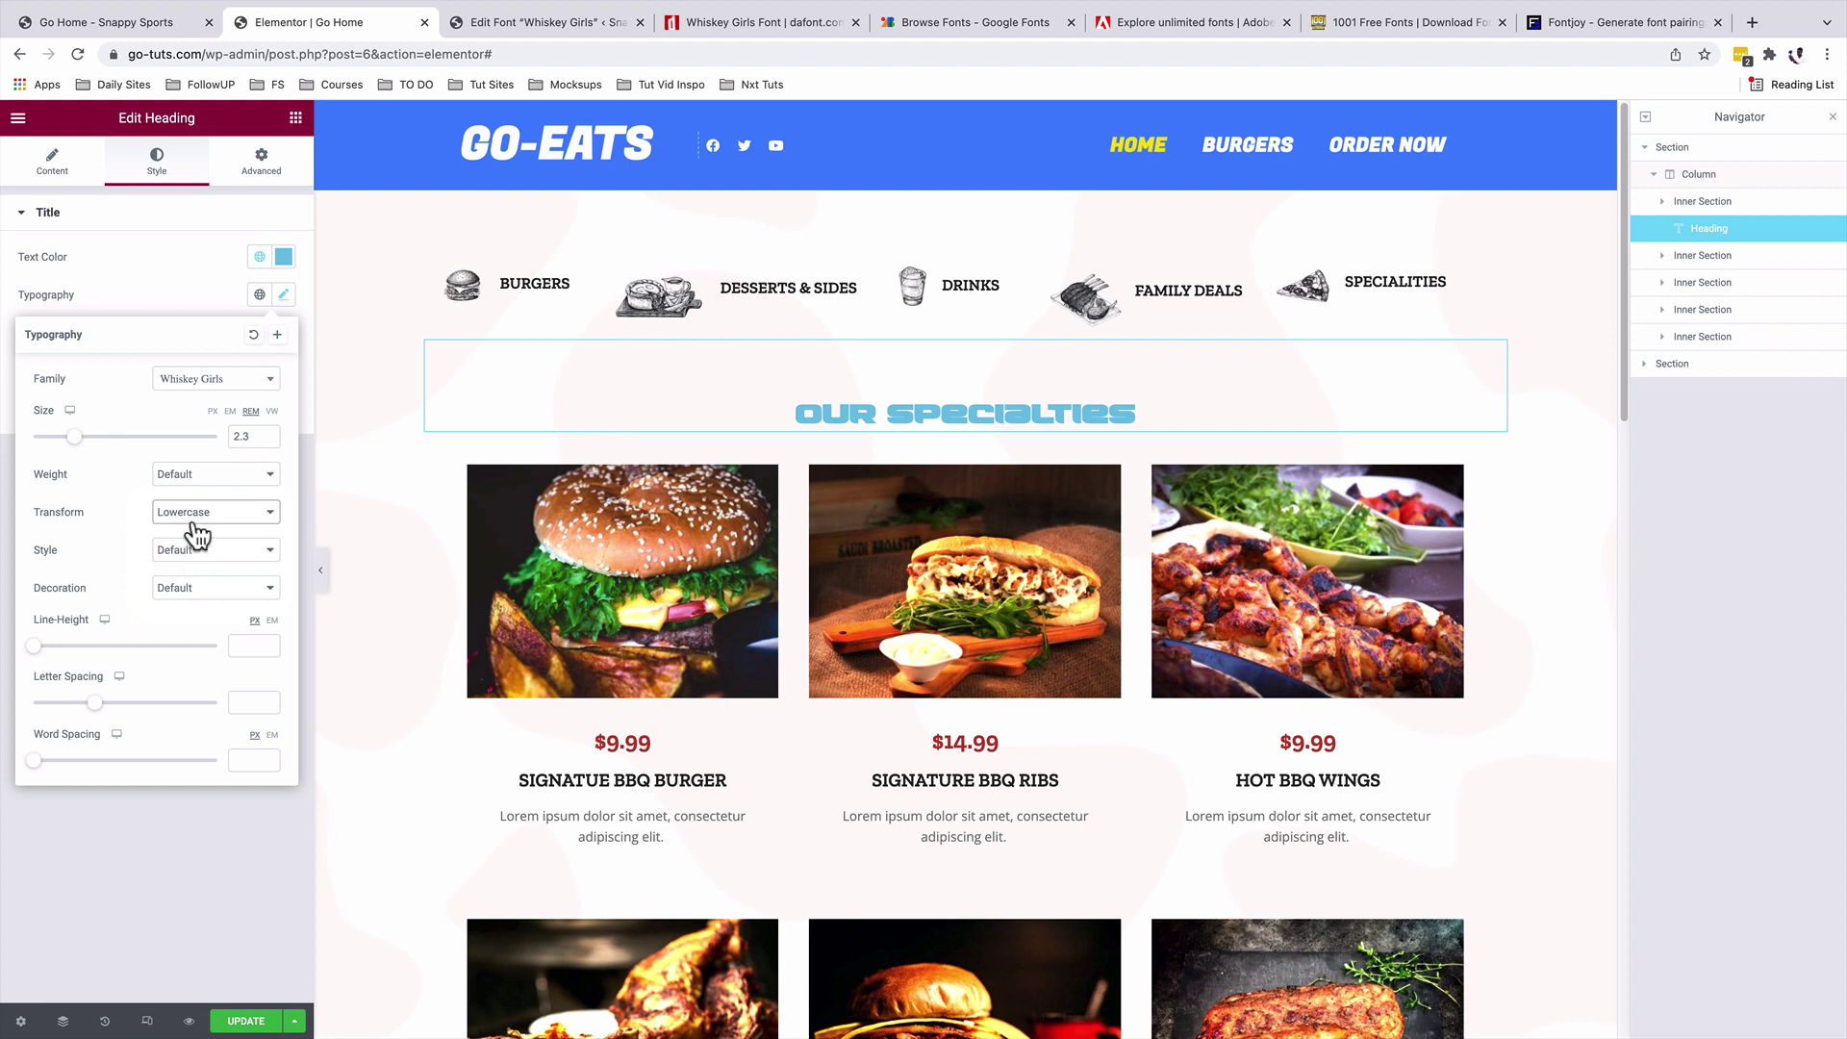
{"action": "left_click", "coordinate": [197, 532]}
{"action": "left_click", "coordinate": [186, 474]}
- Try an Oblique style on the heading, check the font's variations, then revert to Normal
{"action": "left_click", "coordinate": [191, 554]}
{"action": "left_click", "coordinate": [191, 555]}
{"action": "left_click", "coordinate": [187, 554]}
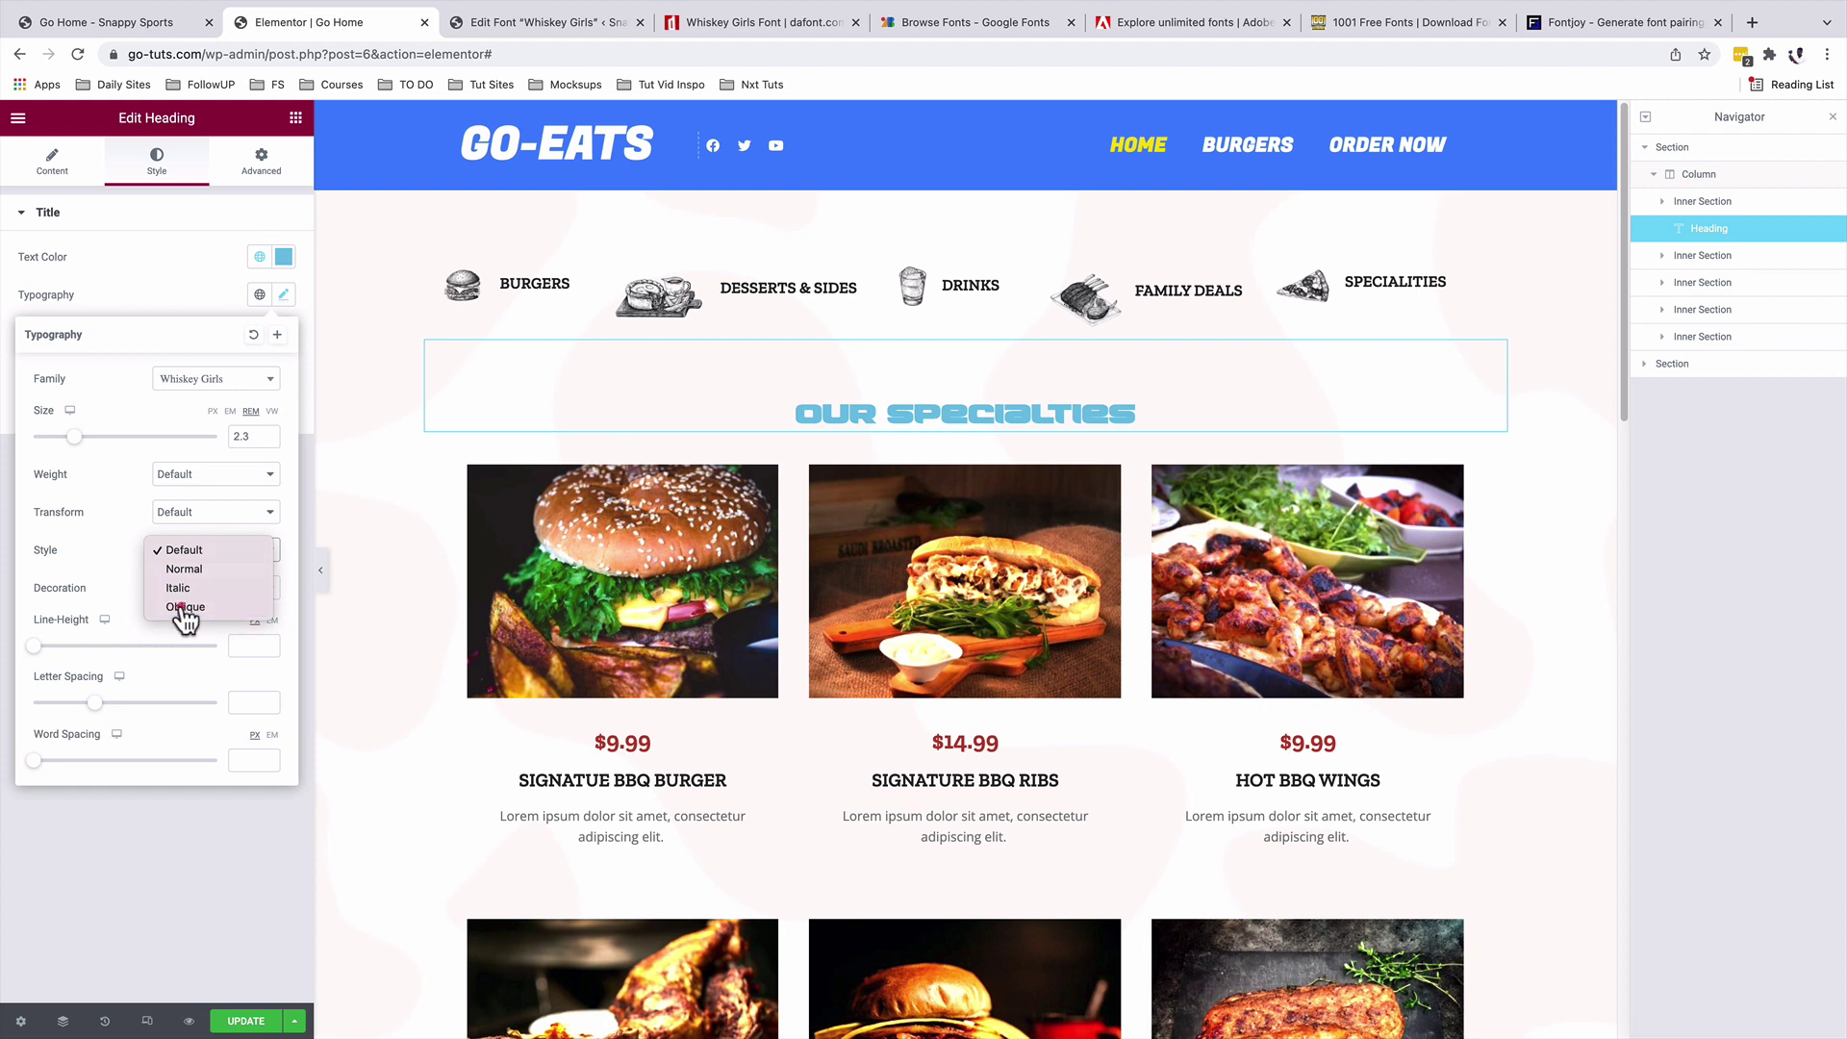
{"action": "left_click", "coordinate": [183, 607]}
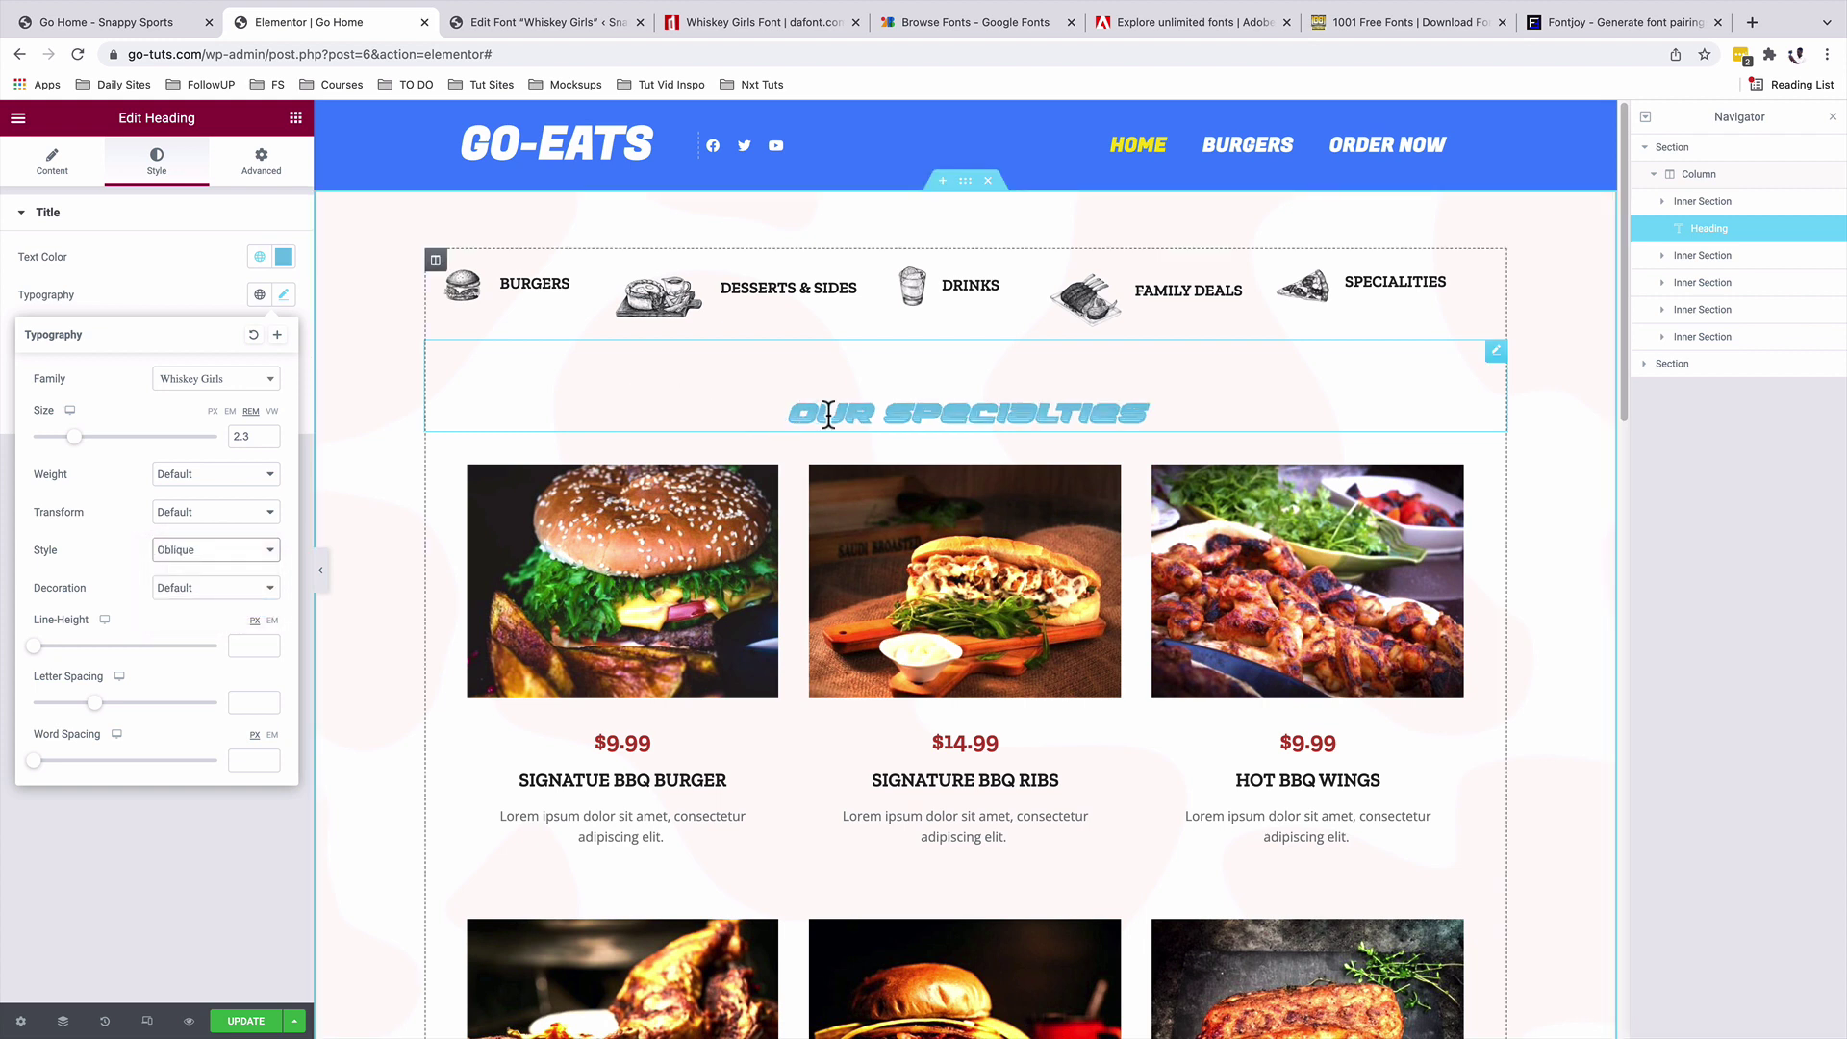
{"action": "left_click", "coordinate": [538, 23]}
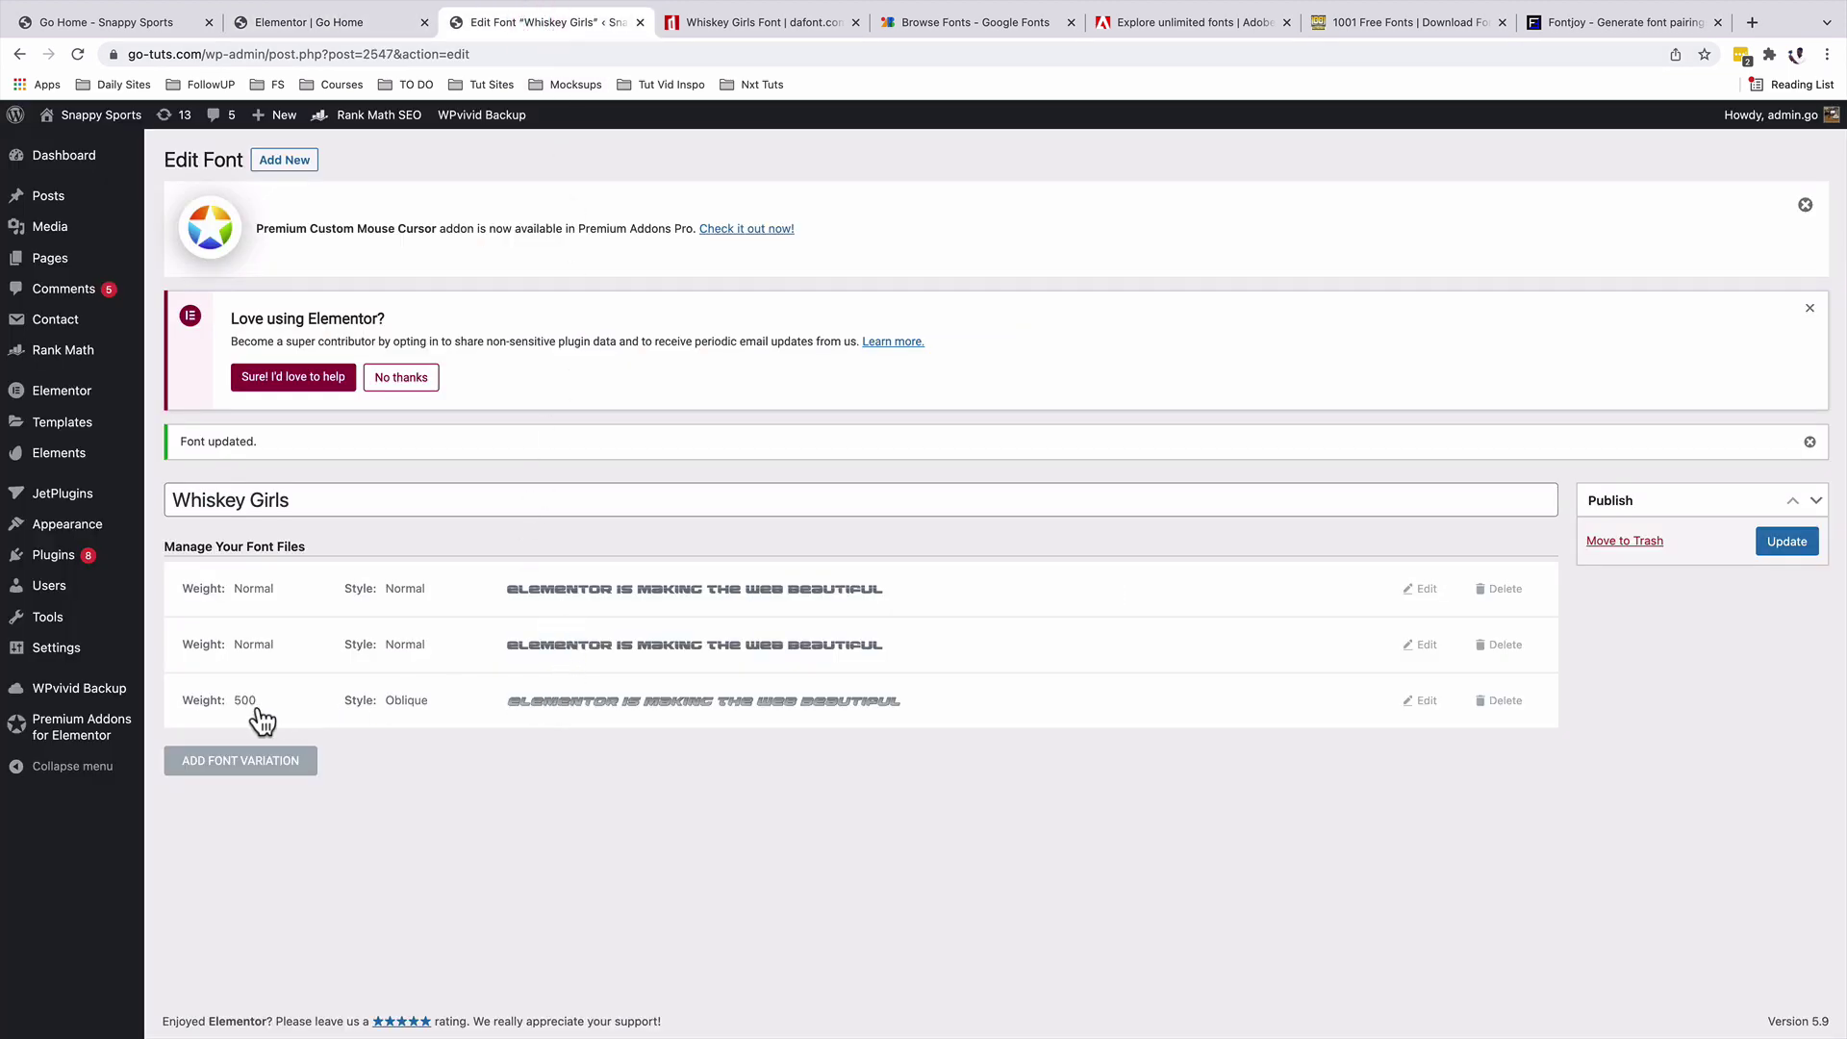
{"action": "left_click", "coordinate": [354, 25]}
{"action": "left_click", "coordinate": [221, 550]}
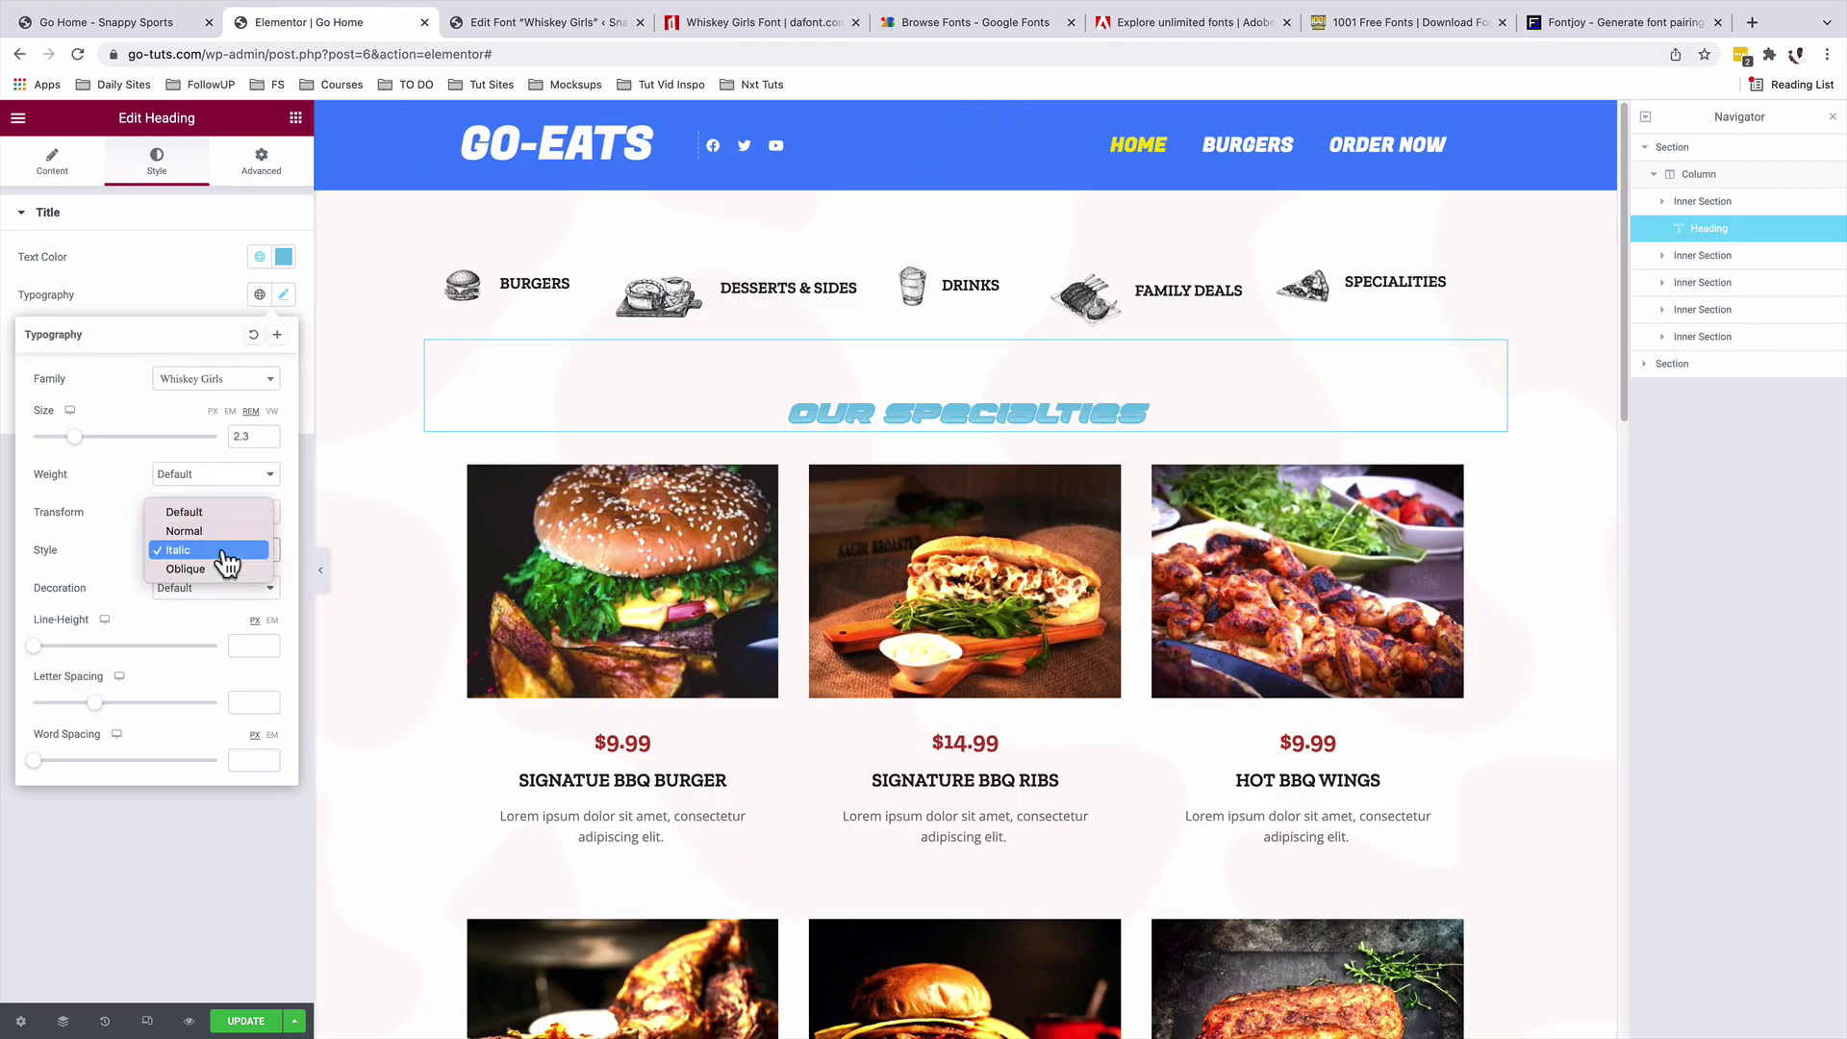
{"action": "left_click", "coordinate": [221, 531]}
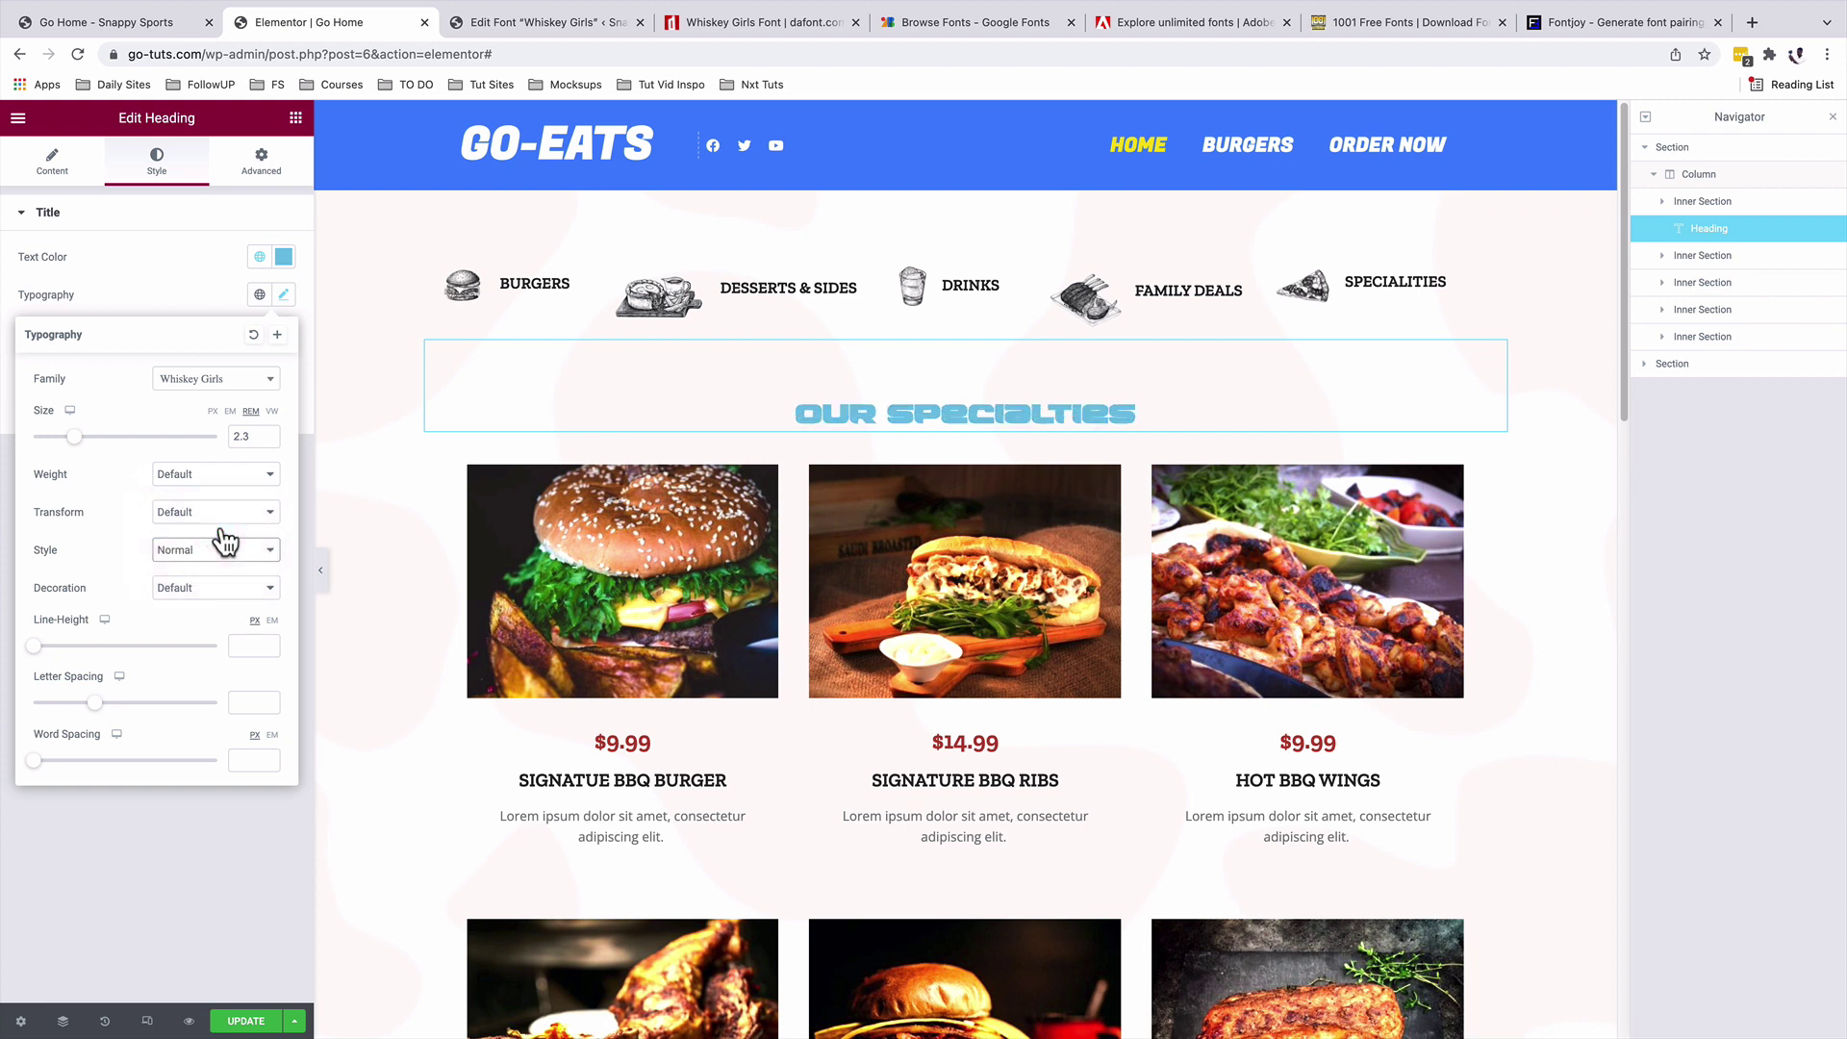
- Colour the heading with the brown global colour and enlarge it to 2.9 rem
{"action": "left_click", "coordinate": [260, 256]}
{"action": "left_click", "coordinate": [110, 537]}
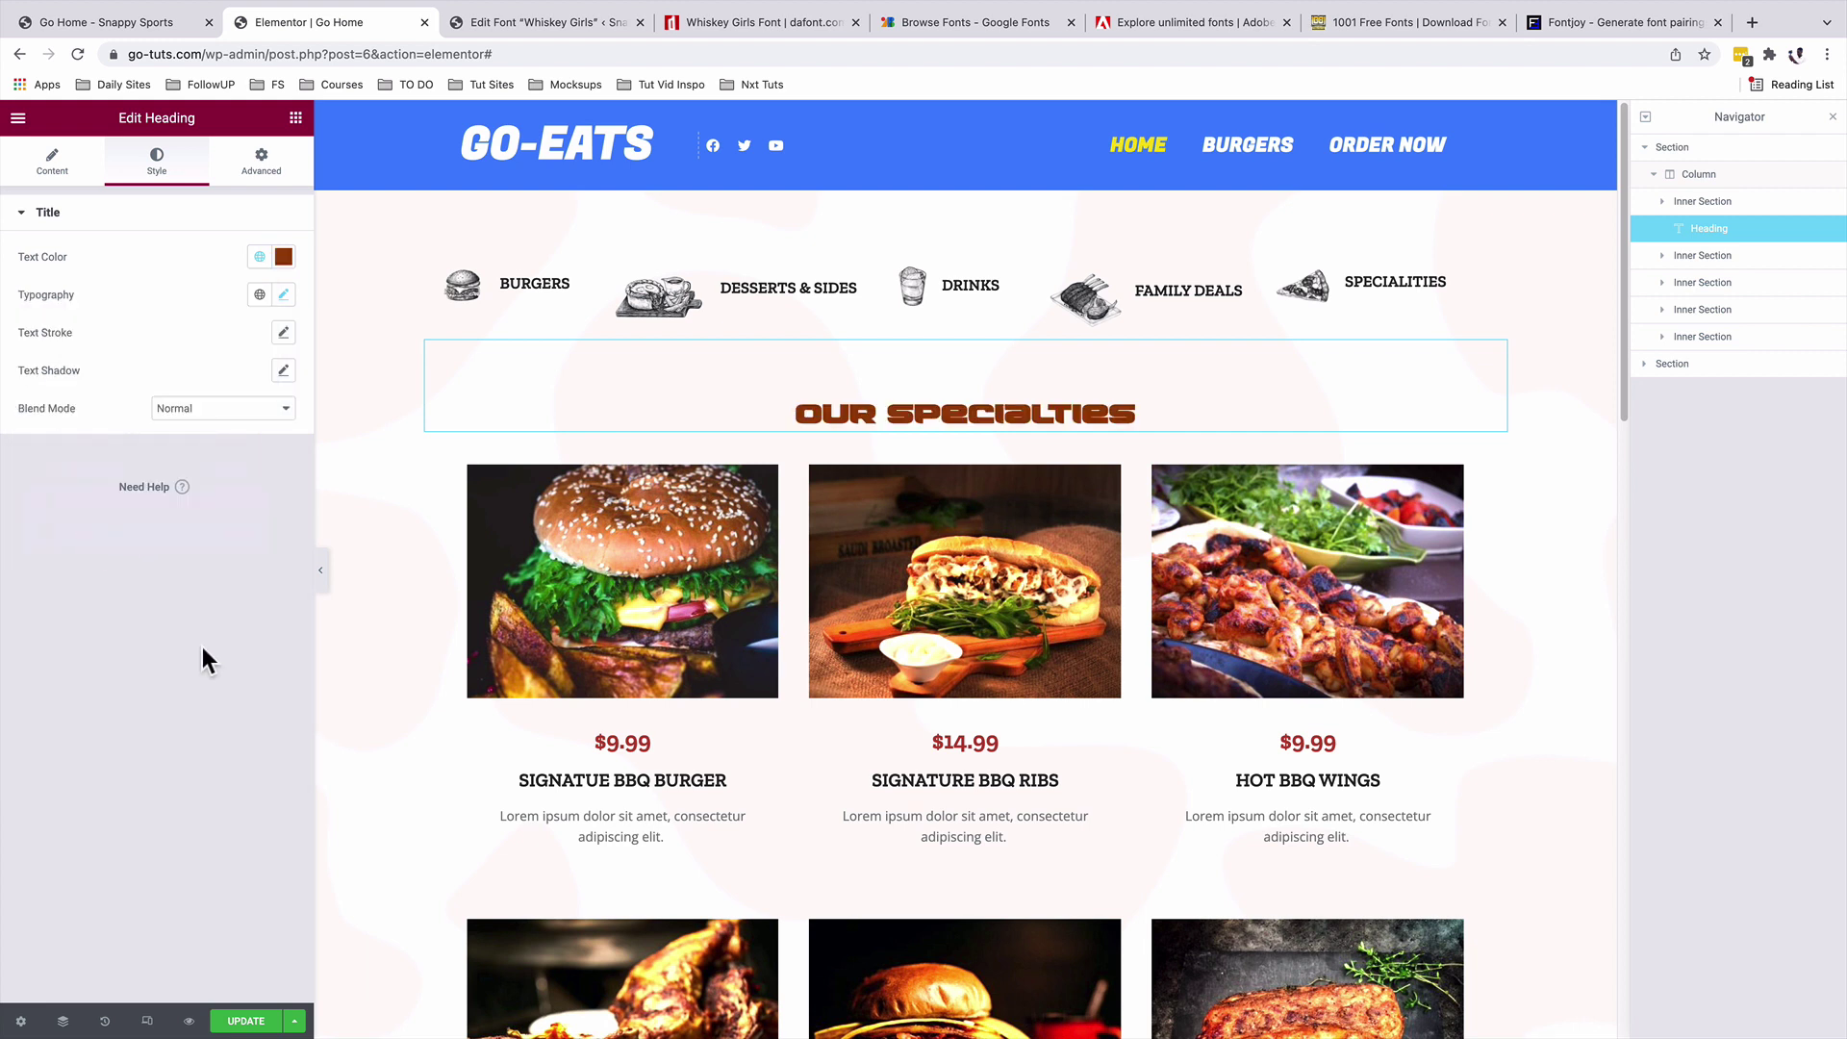
{"action": "left_click", "coordinate": [283, 294]}
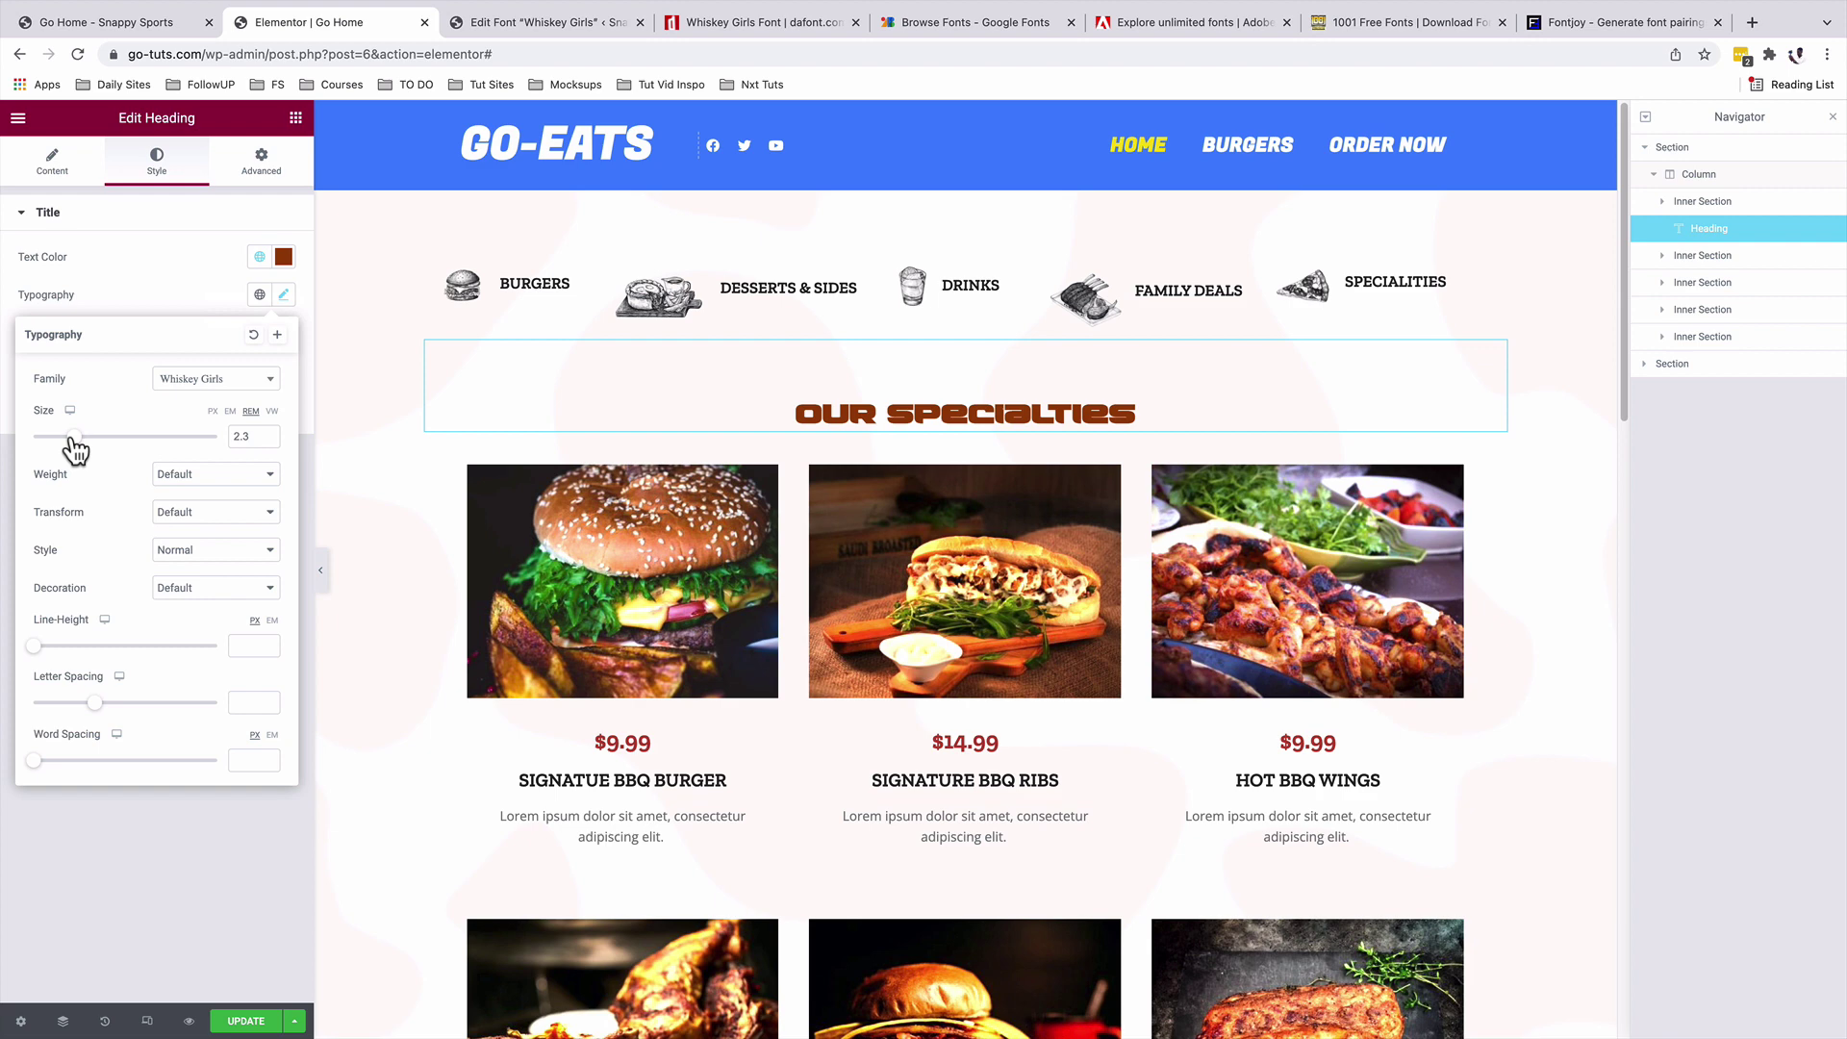
{"action": "left_click_drag", "start_coordinate": [73, 439], "coordinate": [86, 440]}
{"action": "scroll", "coordinate": [689, 599], "scroll_direction": "down", "scroll_amount": 2}
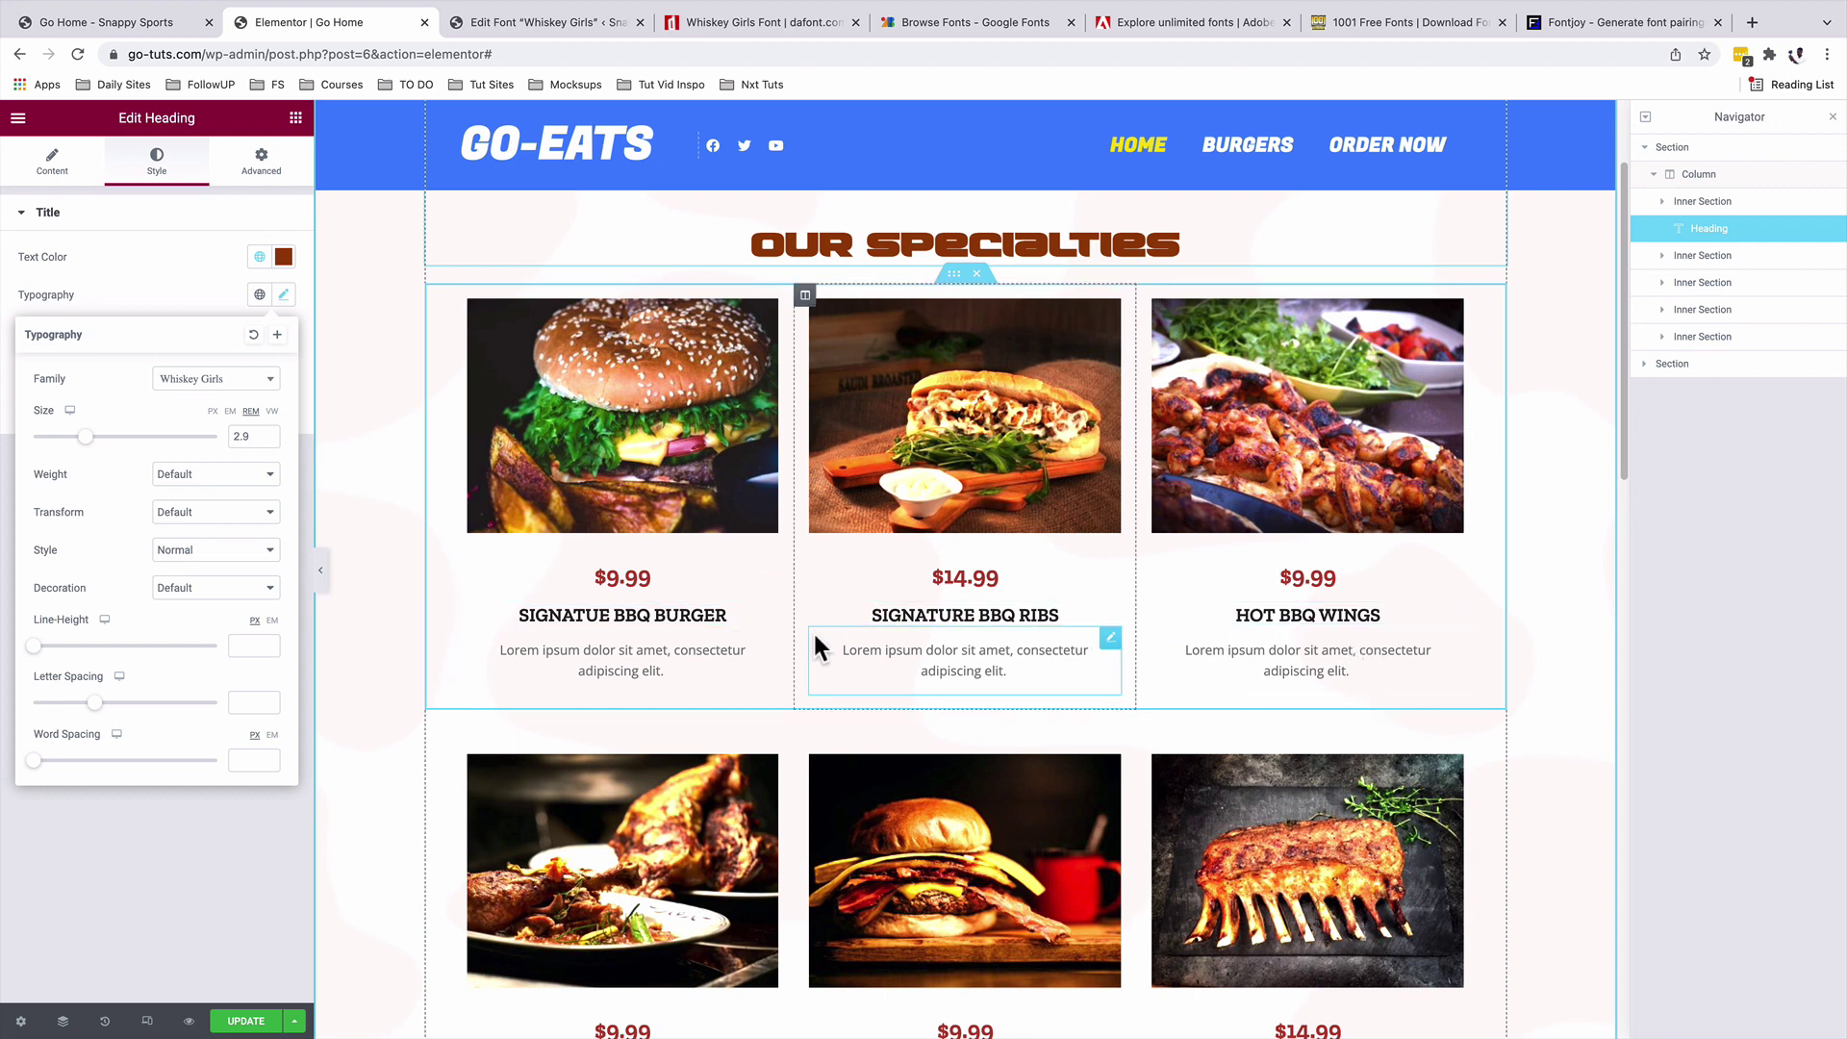
- Set the 'Signatue BBQ Burger' title's font family to Whiskey Girls
{"action": "left_click", "coordinate": [765, 613]}
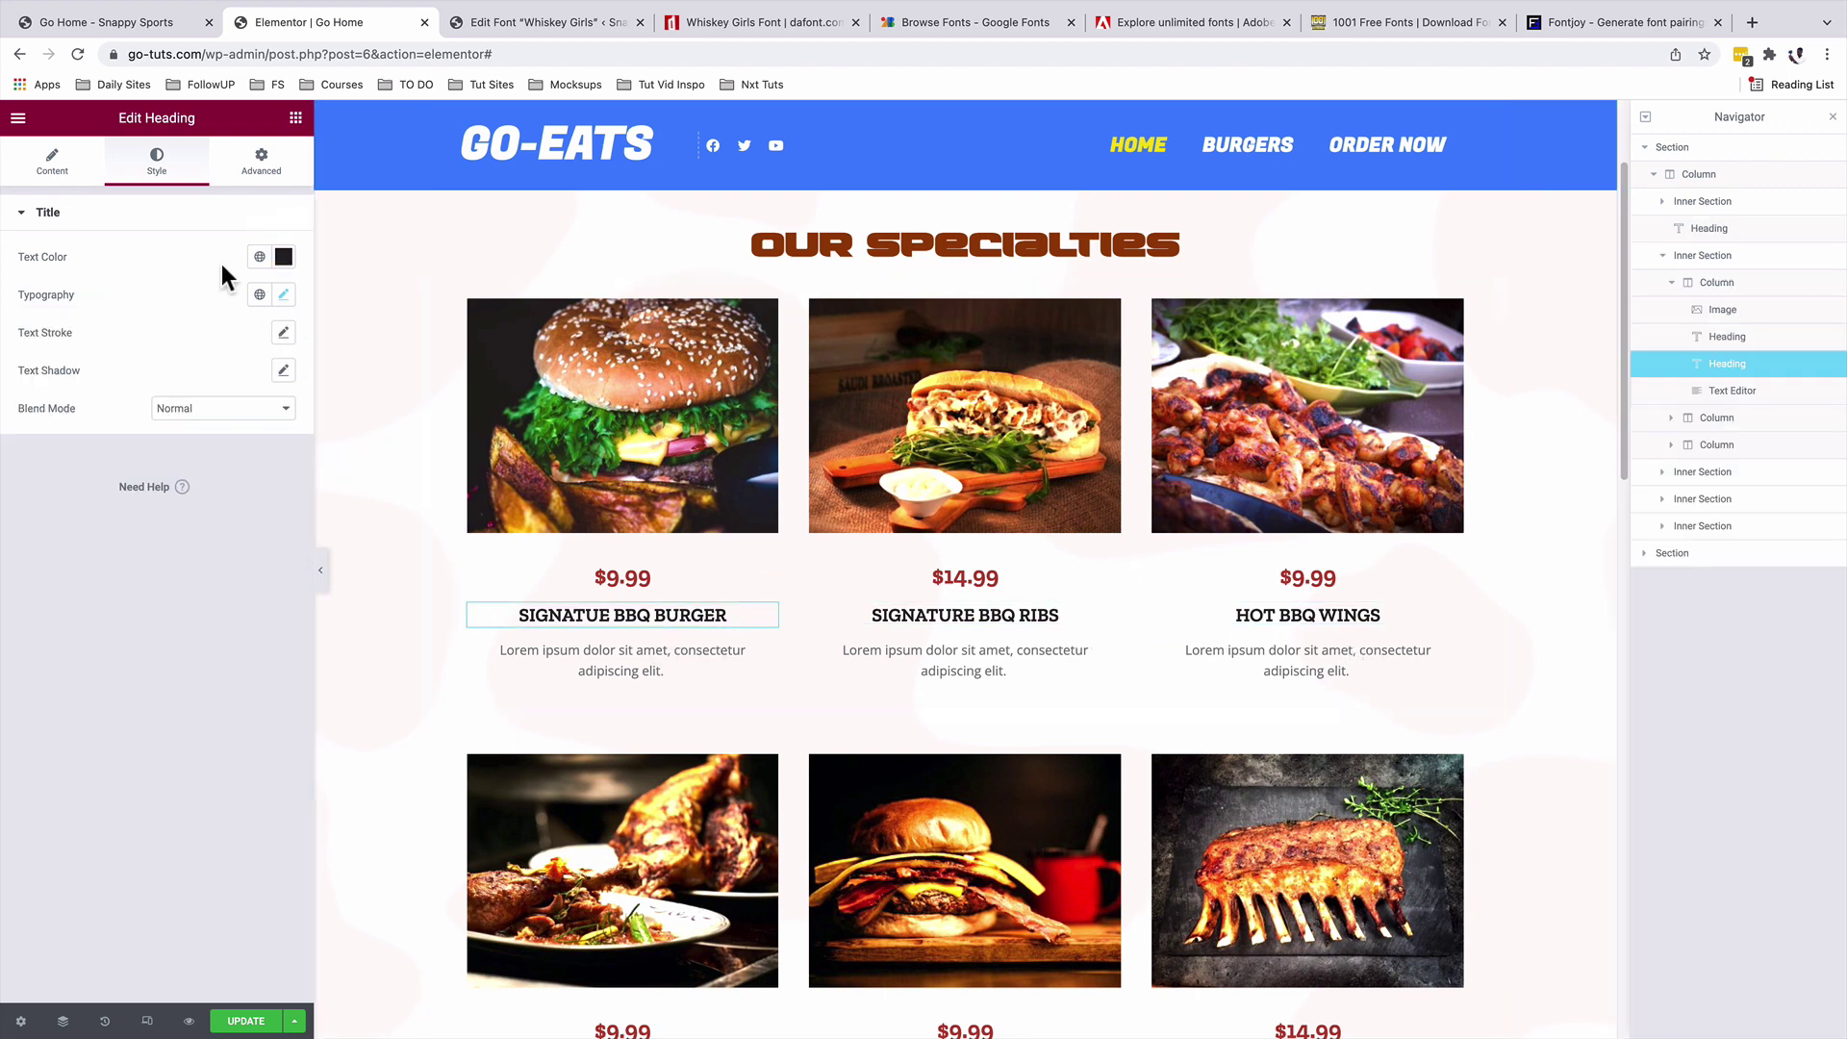
{"action": "left_click", "coordinate": [283, 295]}
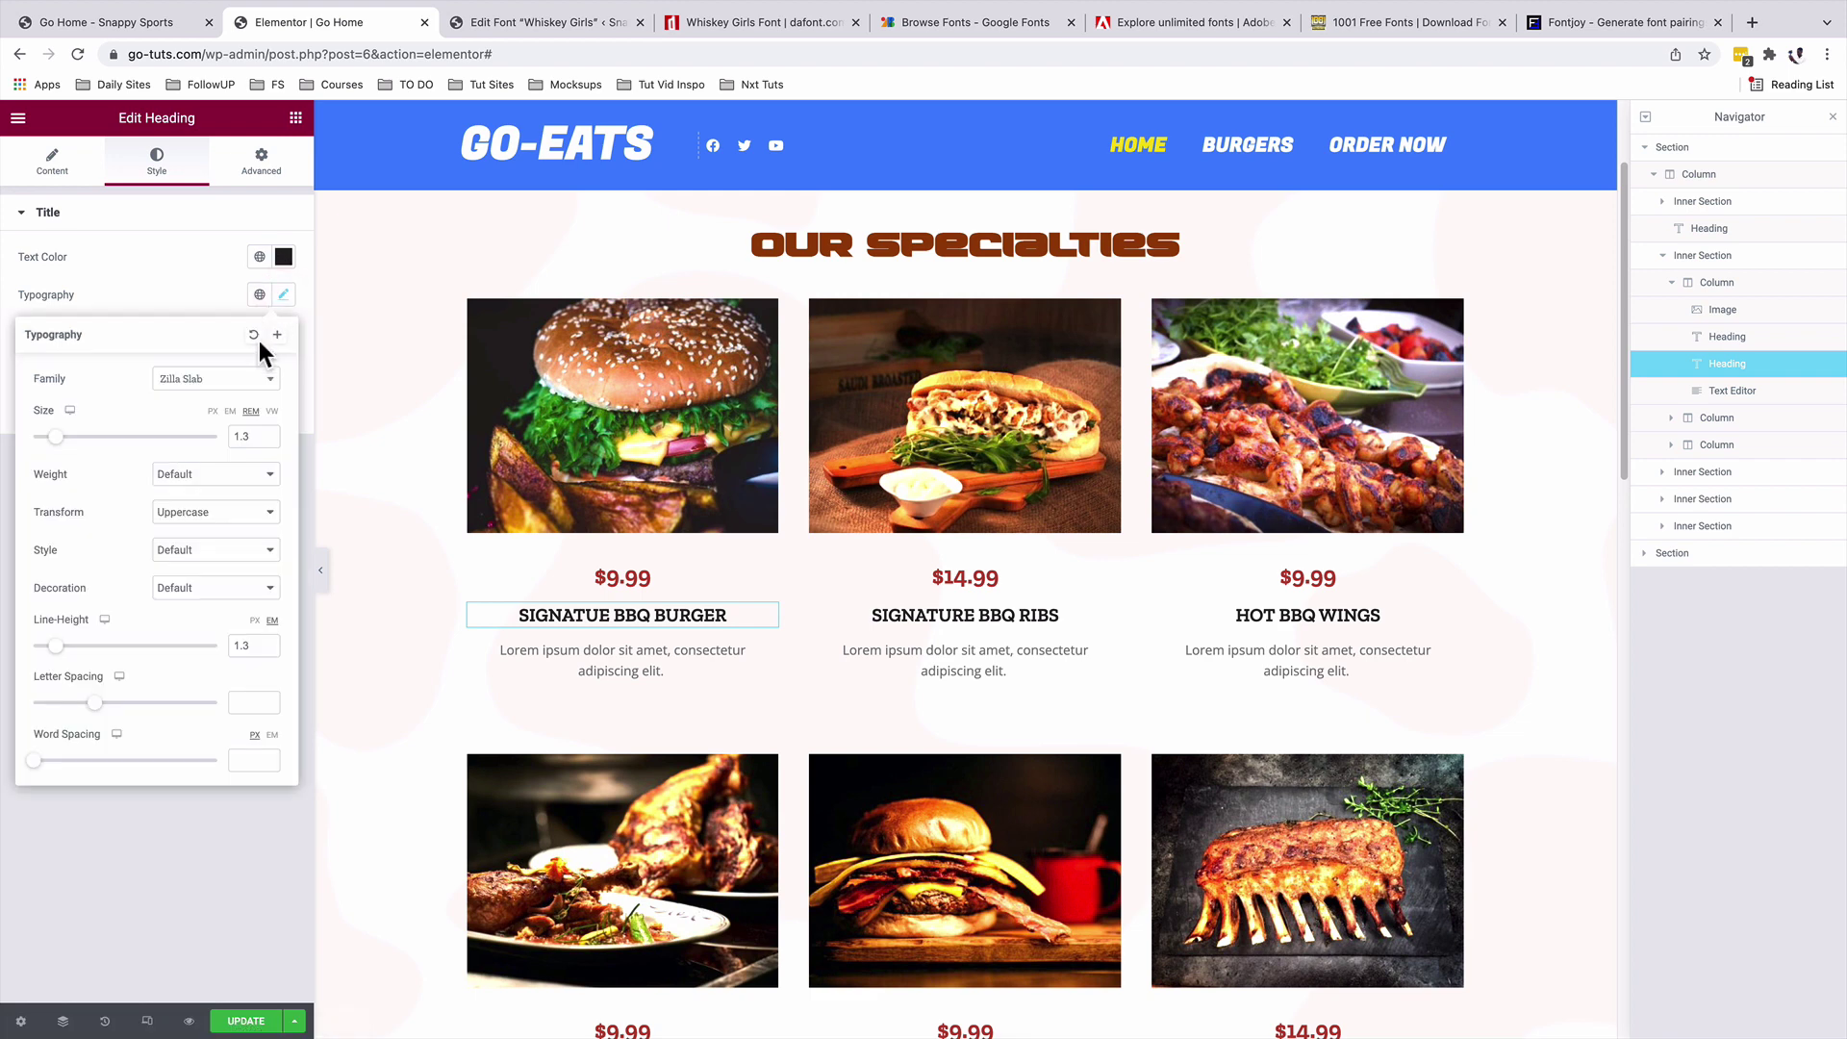
{"action": "left_click", "coordinate": [228, 381]}
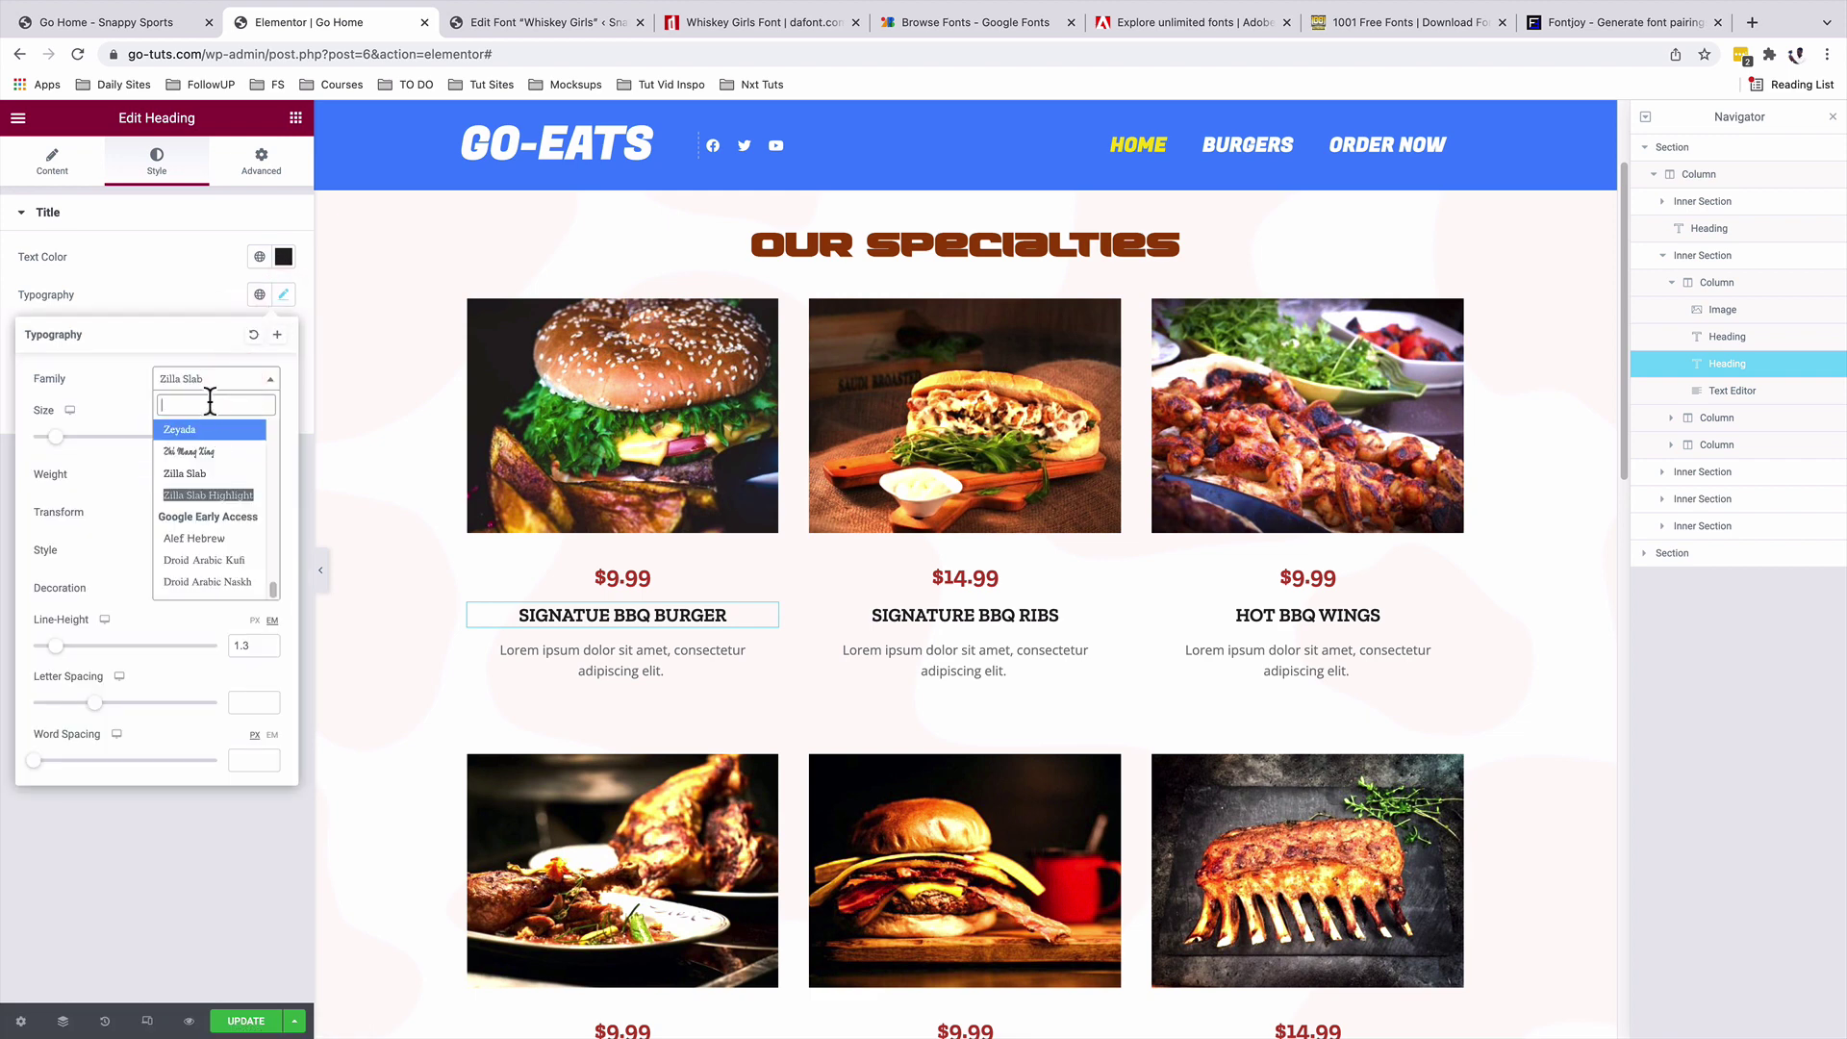
{"action": "type", "text": "whis"}
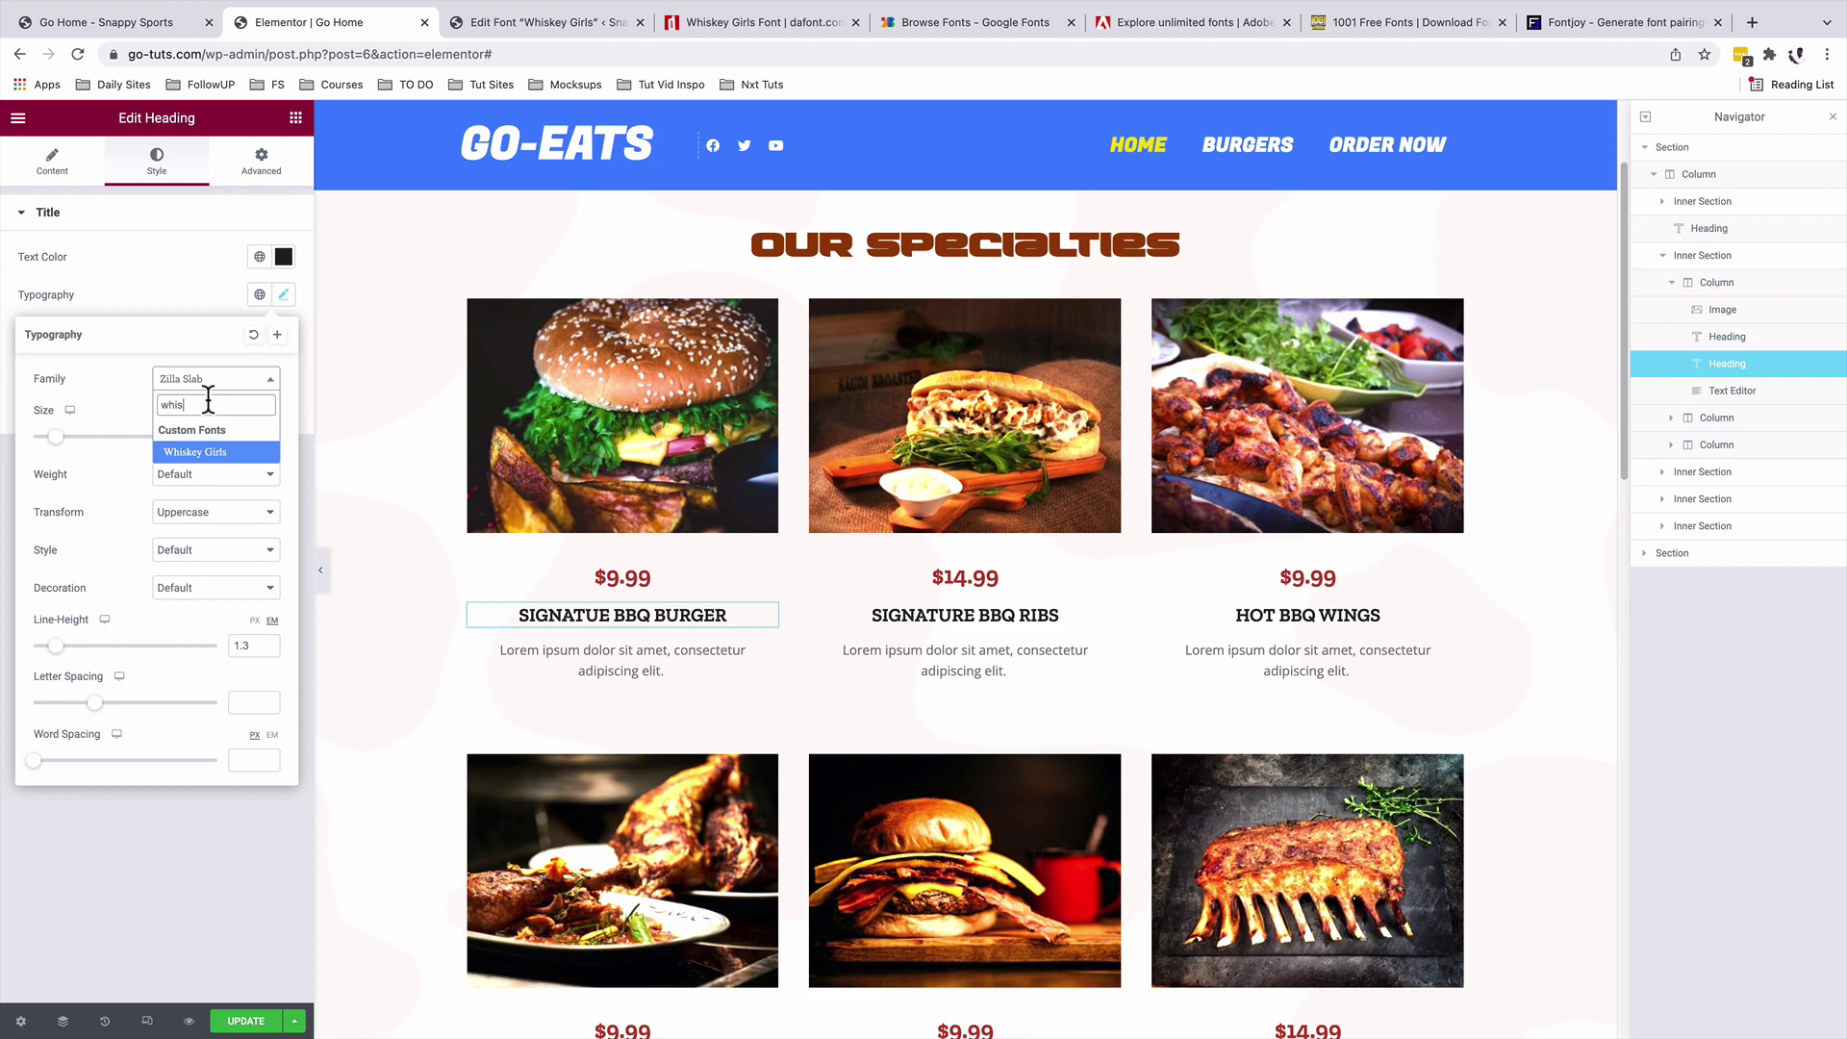
{"action": "left_click", "coordinate": [213, 451]}
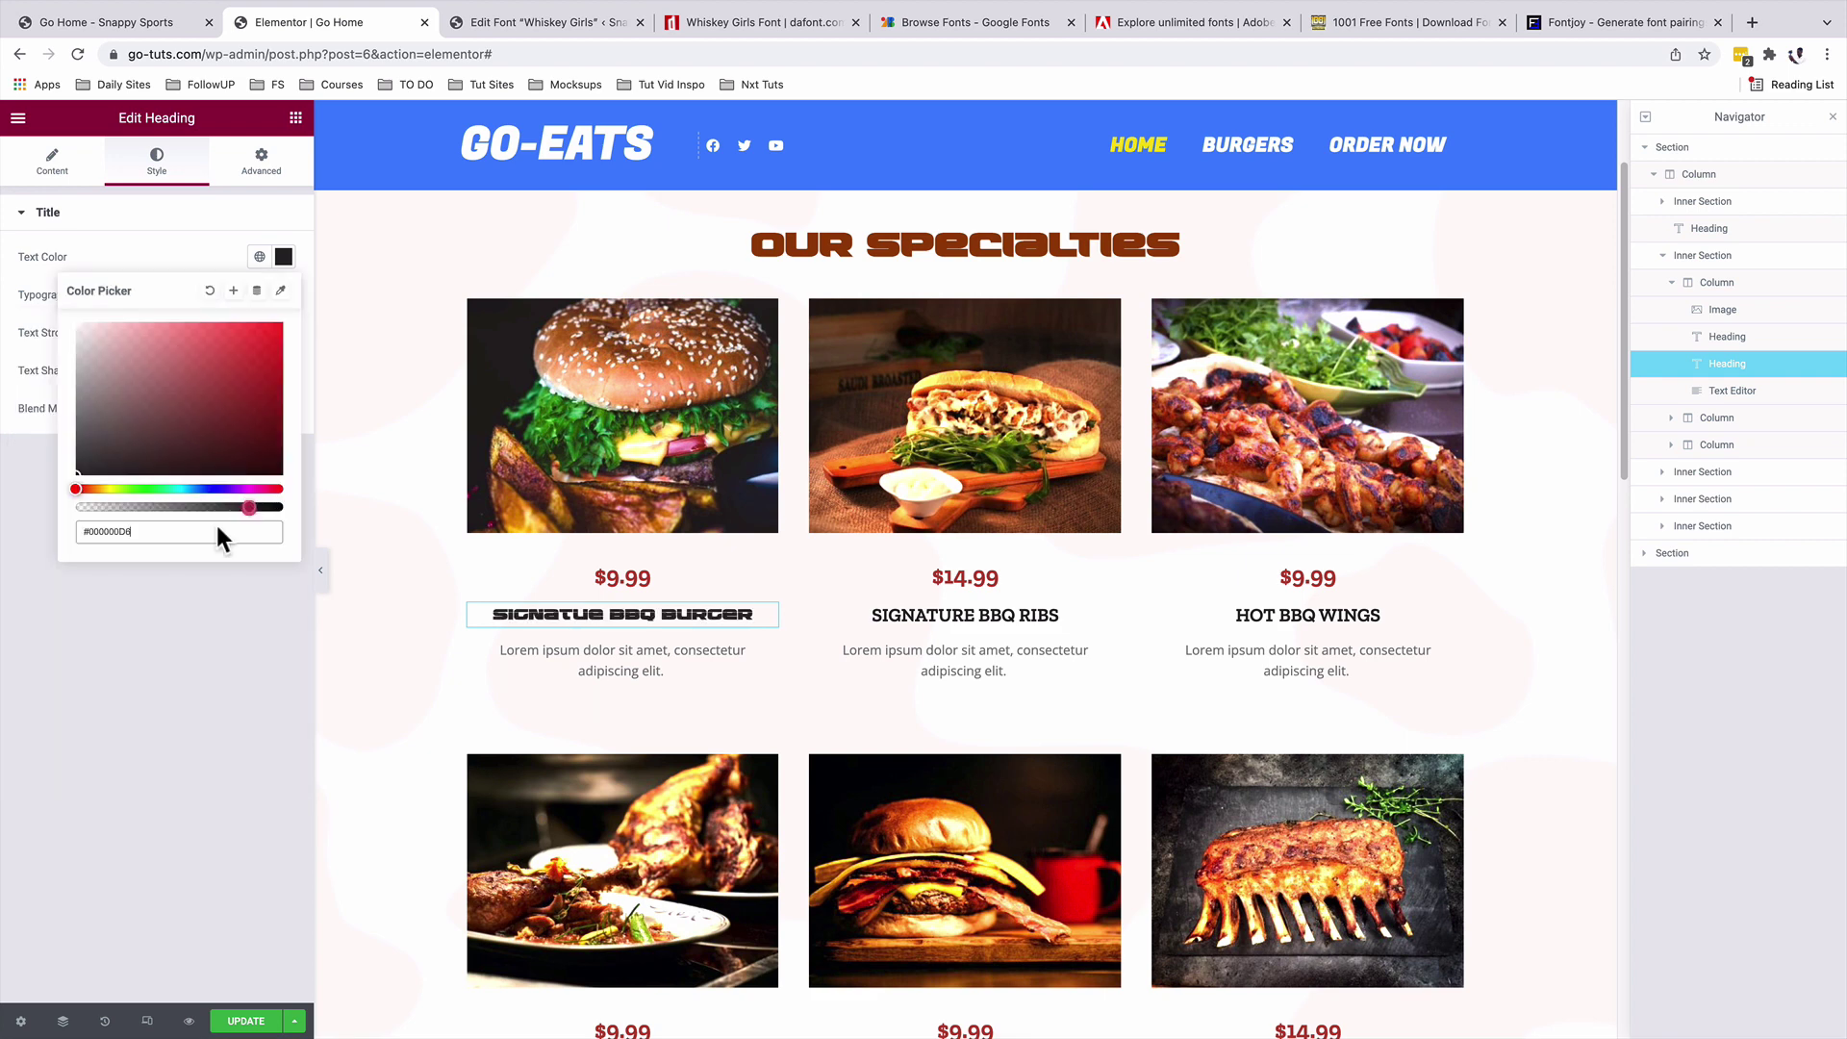
{"action": "left_click", "coordinate": [159, 532]}
{"action": "left_click", "coordinate": [177, 613]}
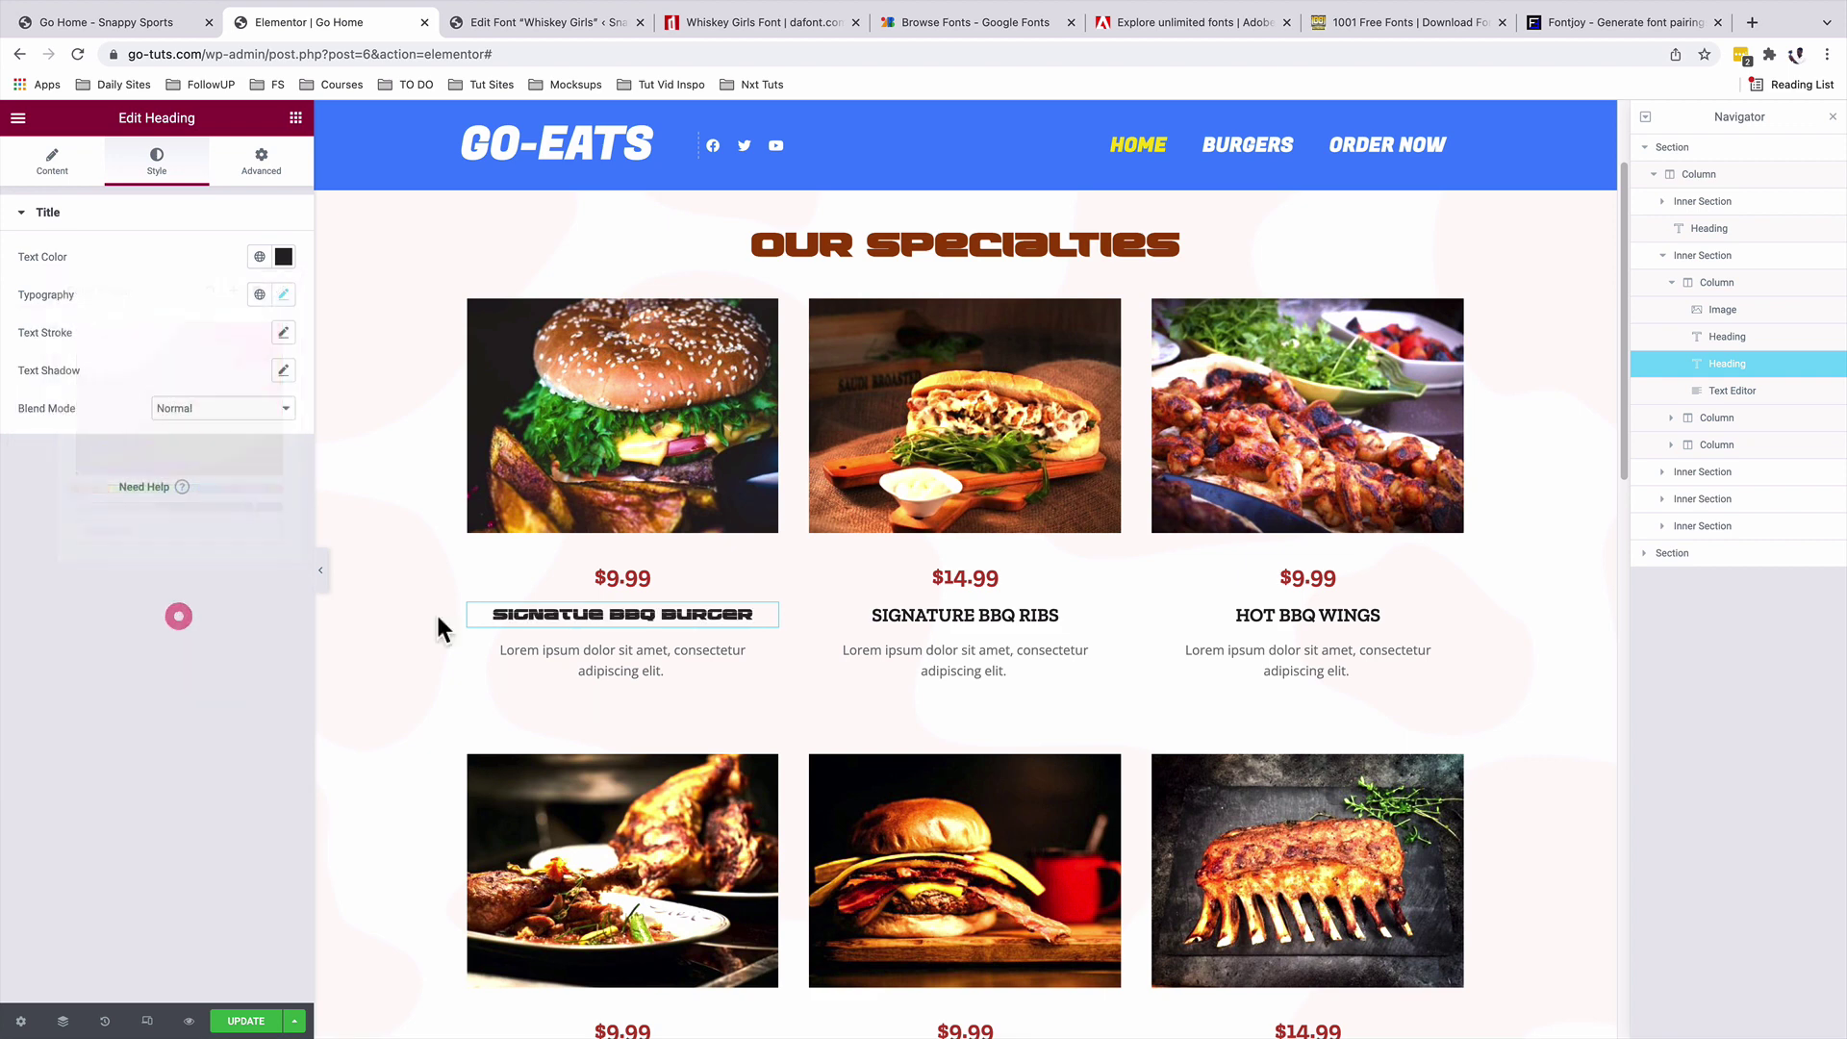
- Copy the burger title's styling and select the Signature BBQ Ribs title
{"action": "right_click", "coordinate": [773, 621]}
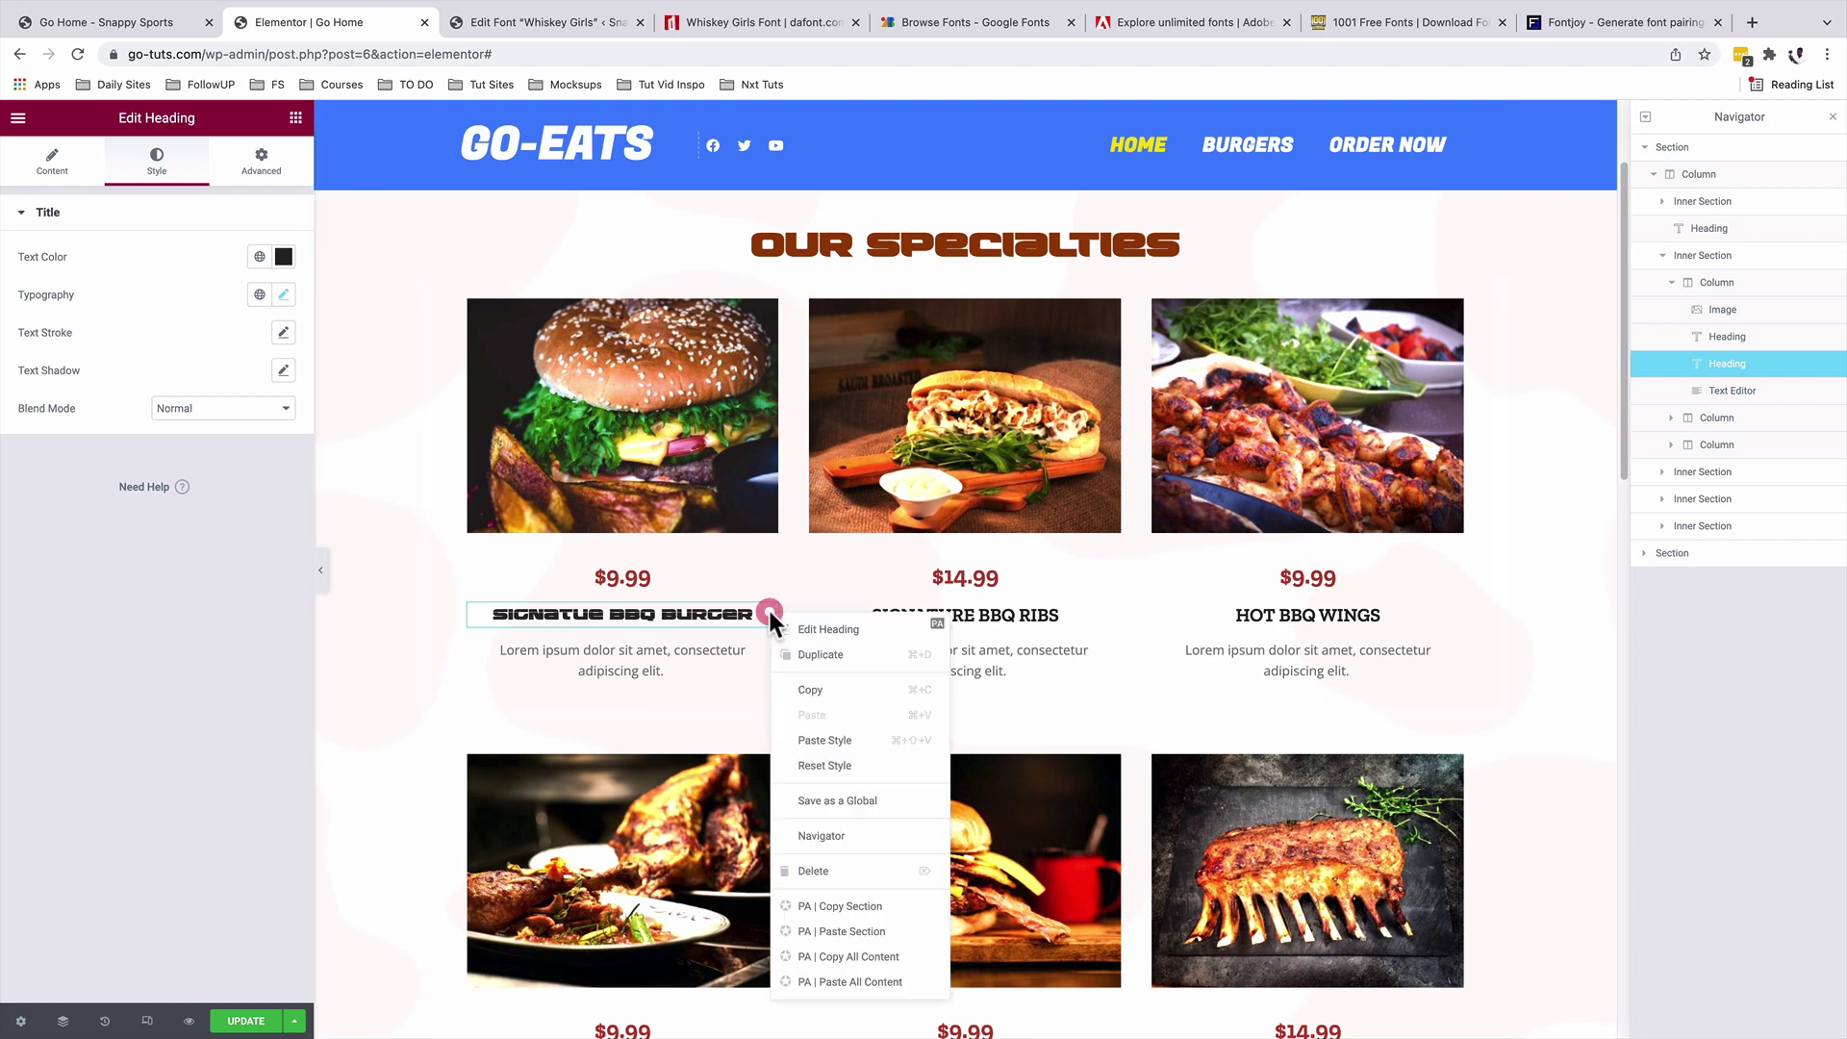
{"action": "left_click", "coordinate": [827, 693]}
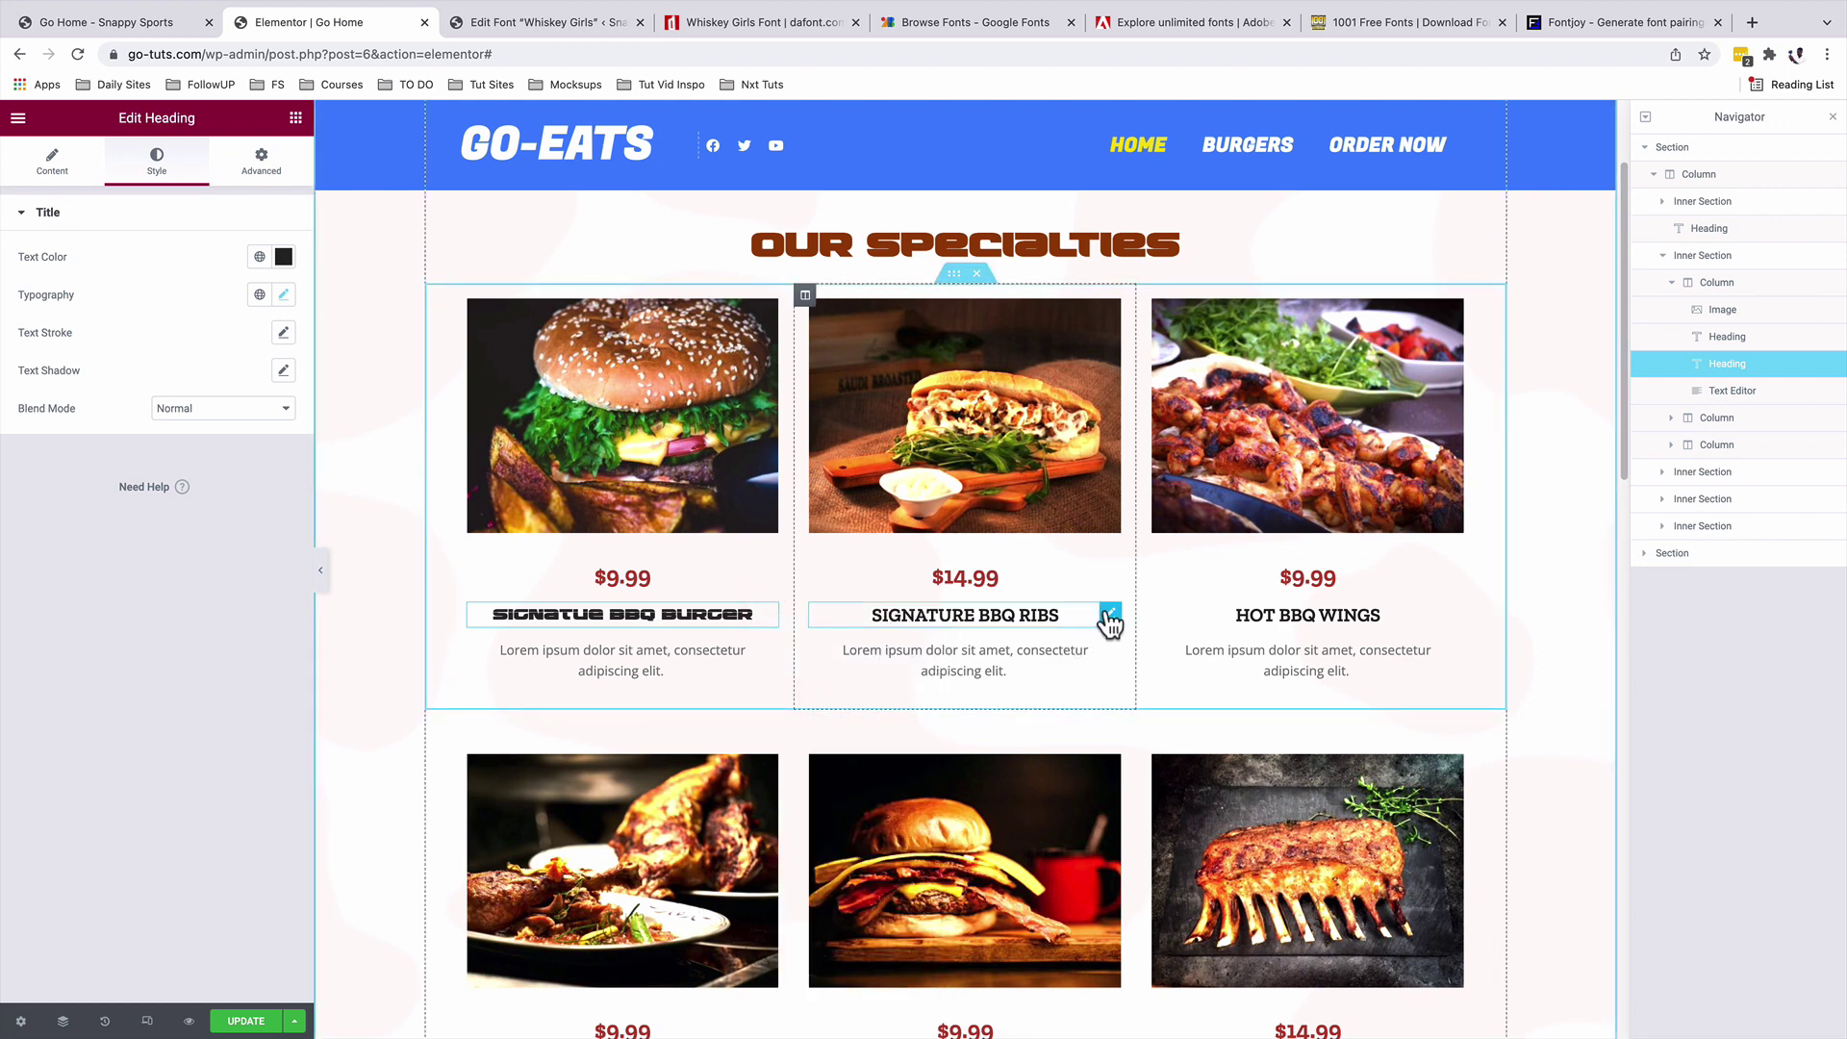
{"action": "left_click", "coordinate": [1110, 615]}
- Paste the burger title's Whiskey Girls style onto the Signature BBQ Ribs and Hot BBQ Wings titles
{"action": "right_click", "coordinate": [1111, 617]}
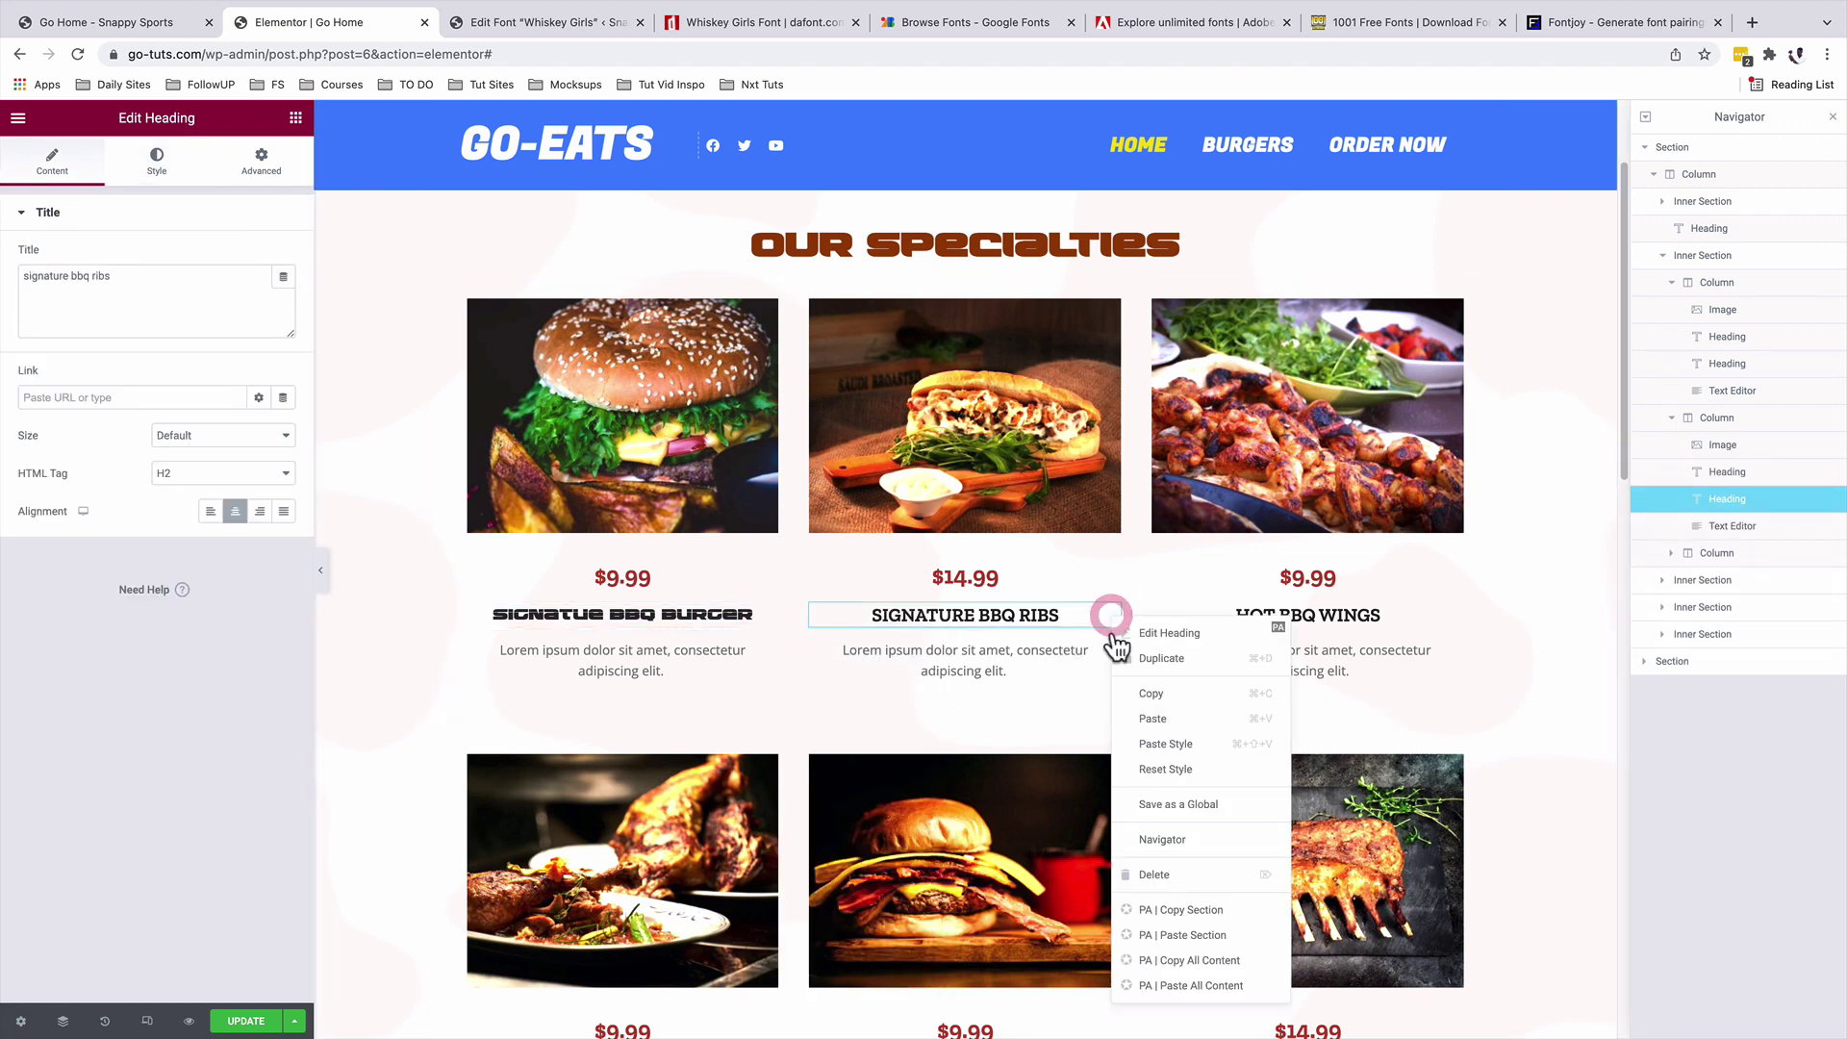
{"action": "left_click", "coordinate": [1154, 750]}
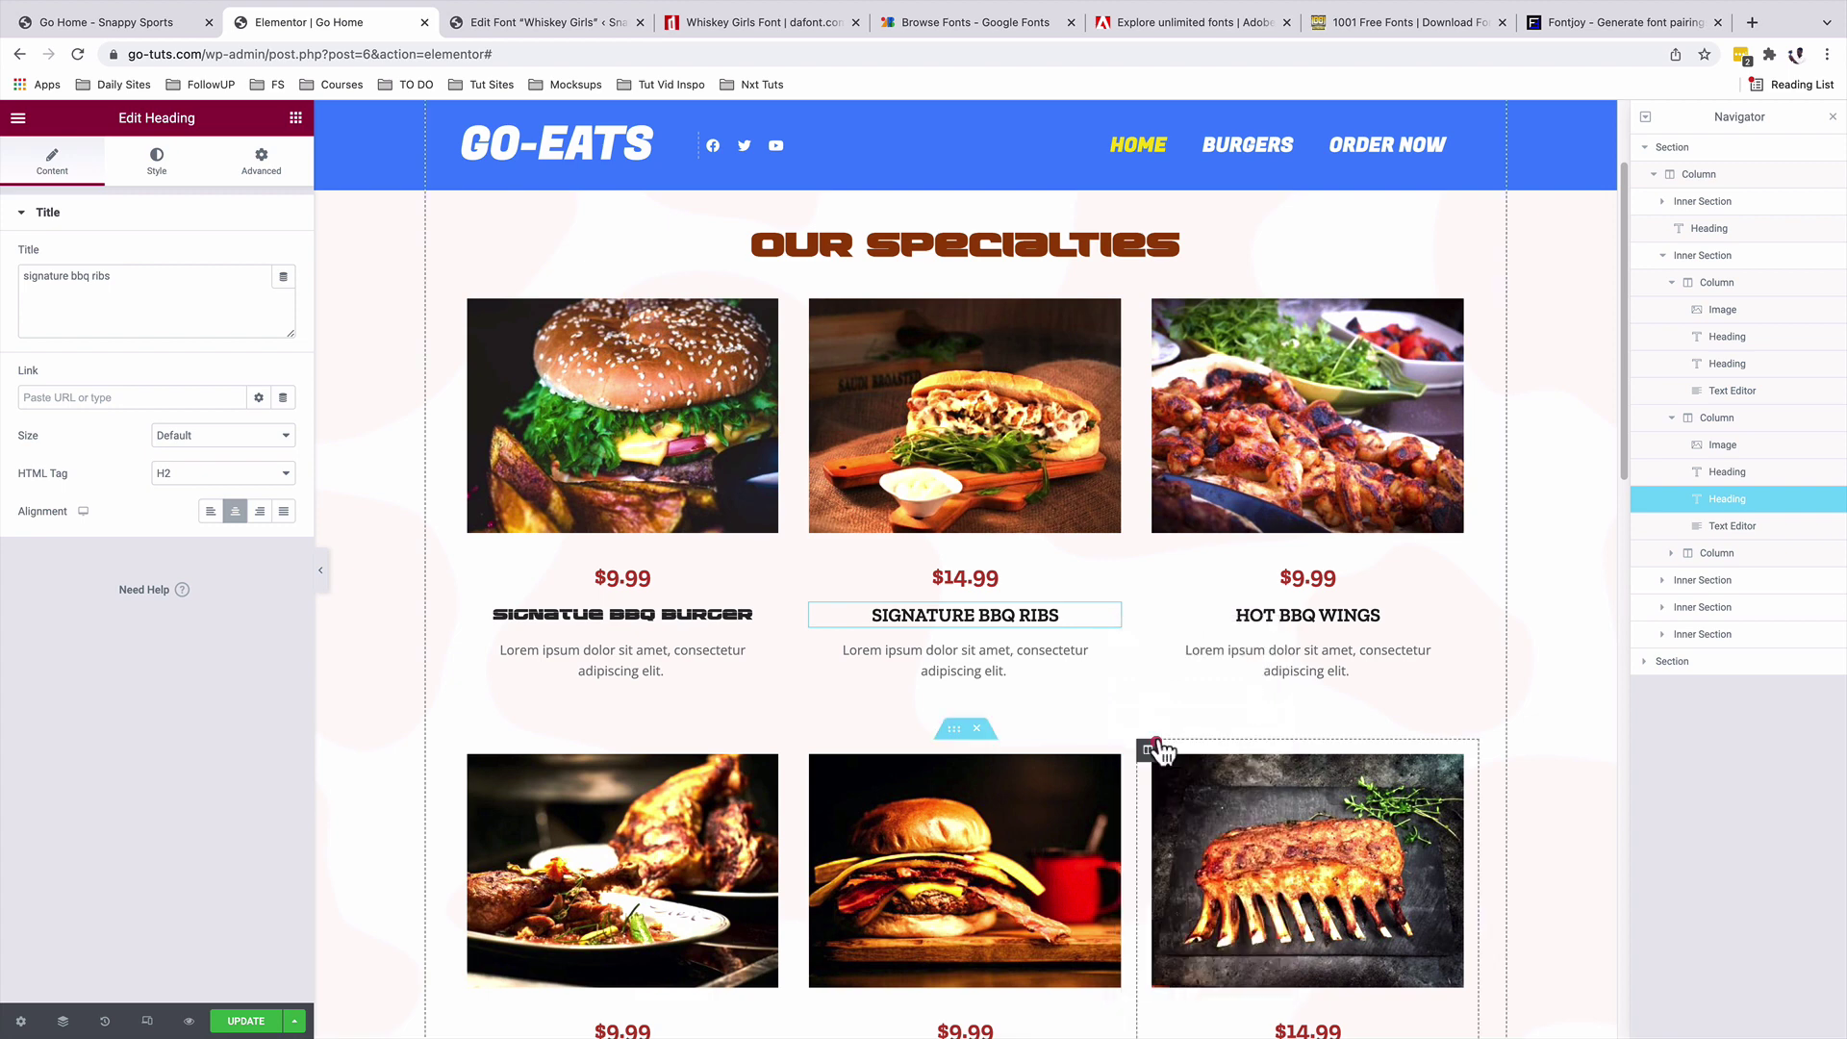
{"action": "right_click", "coordinate": [1456, 623]}
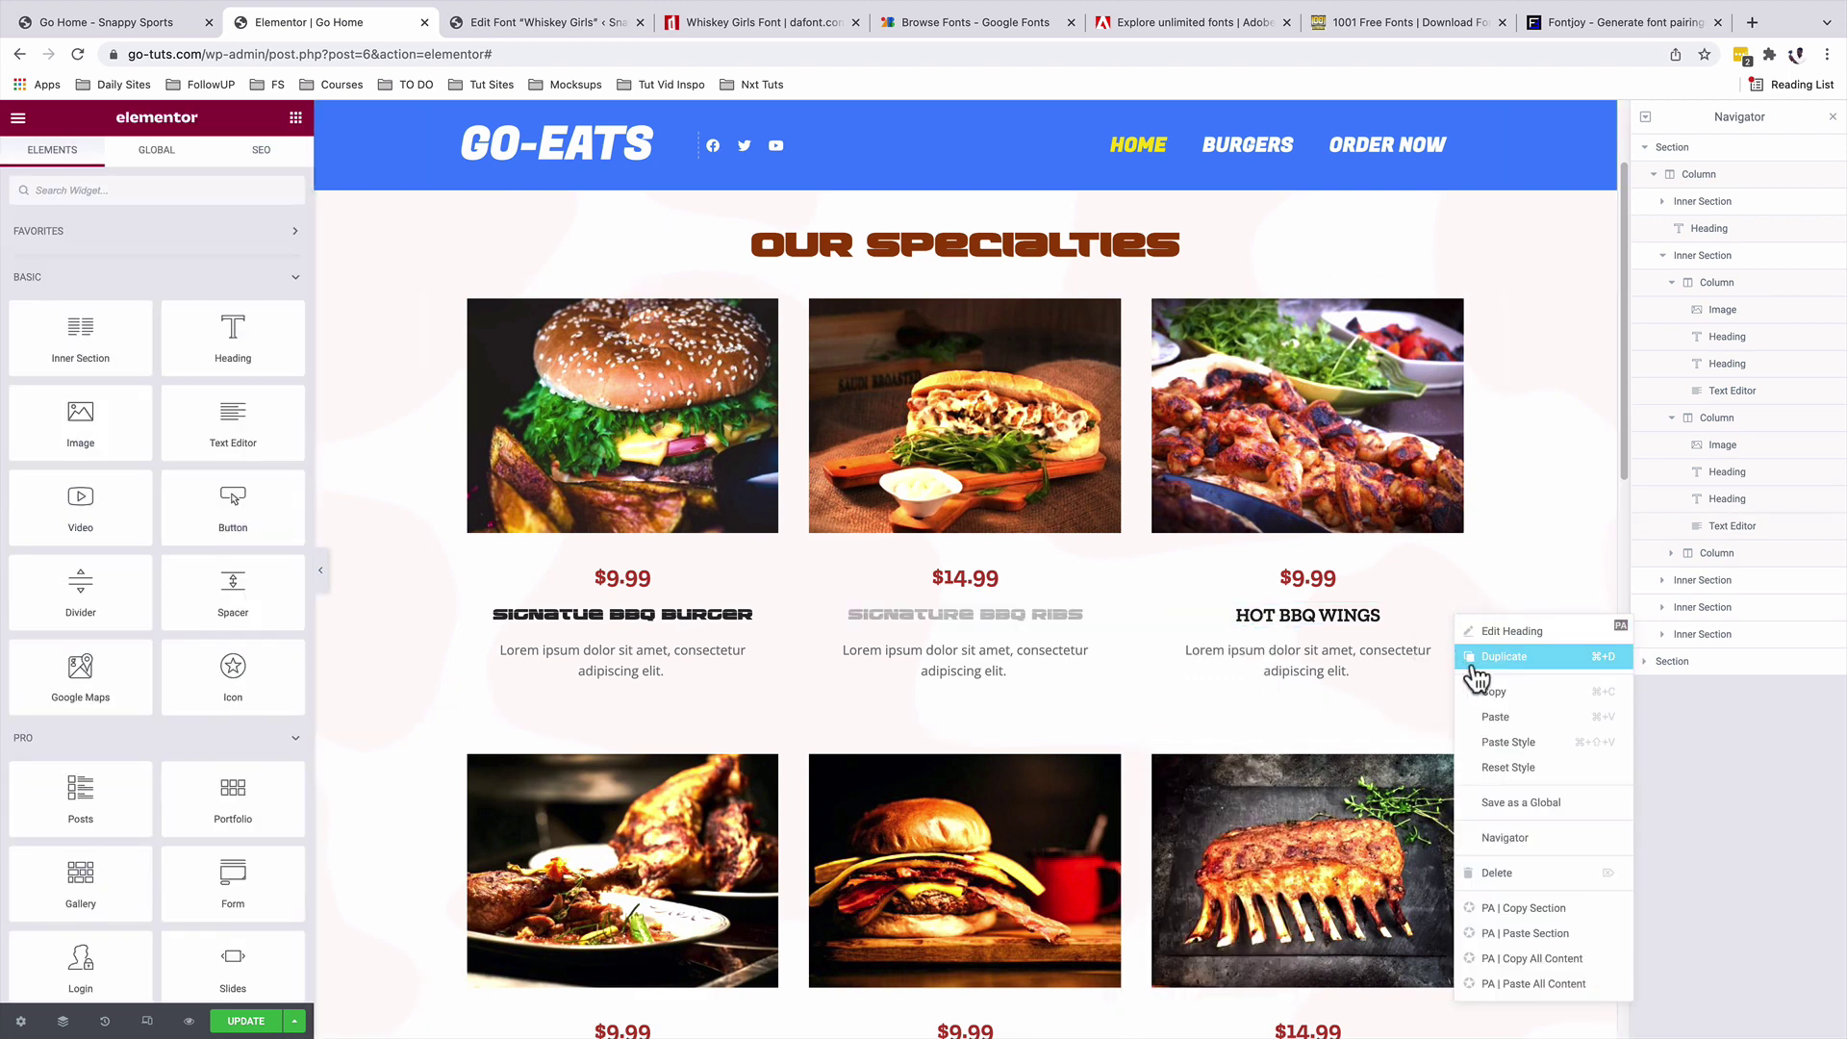
{"action": "left_click", "coordinate": [1510, 743]}
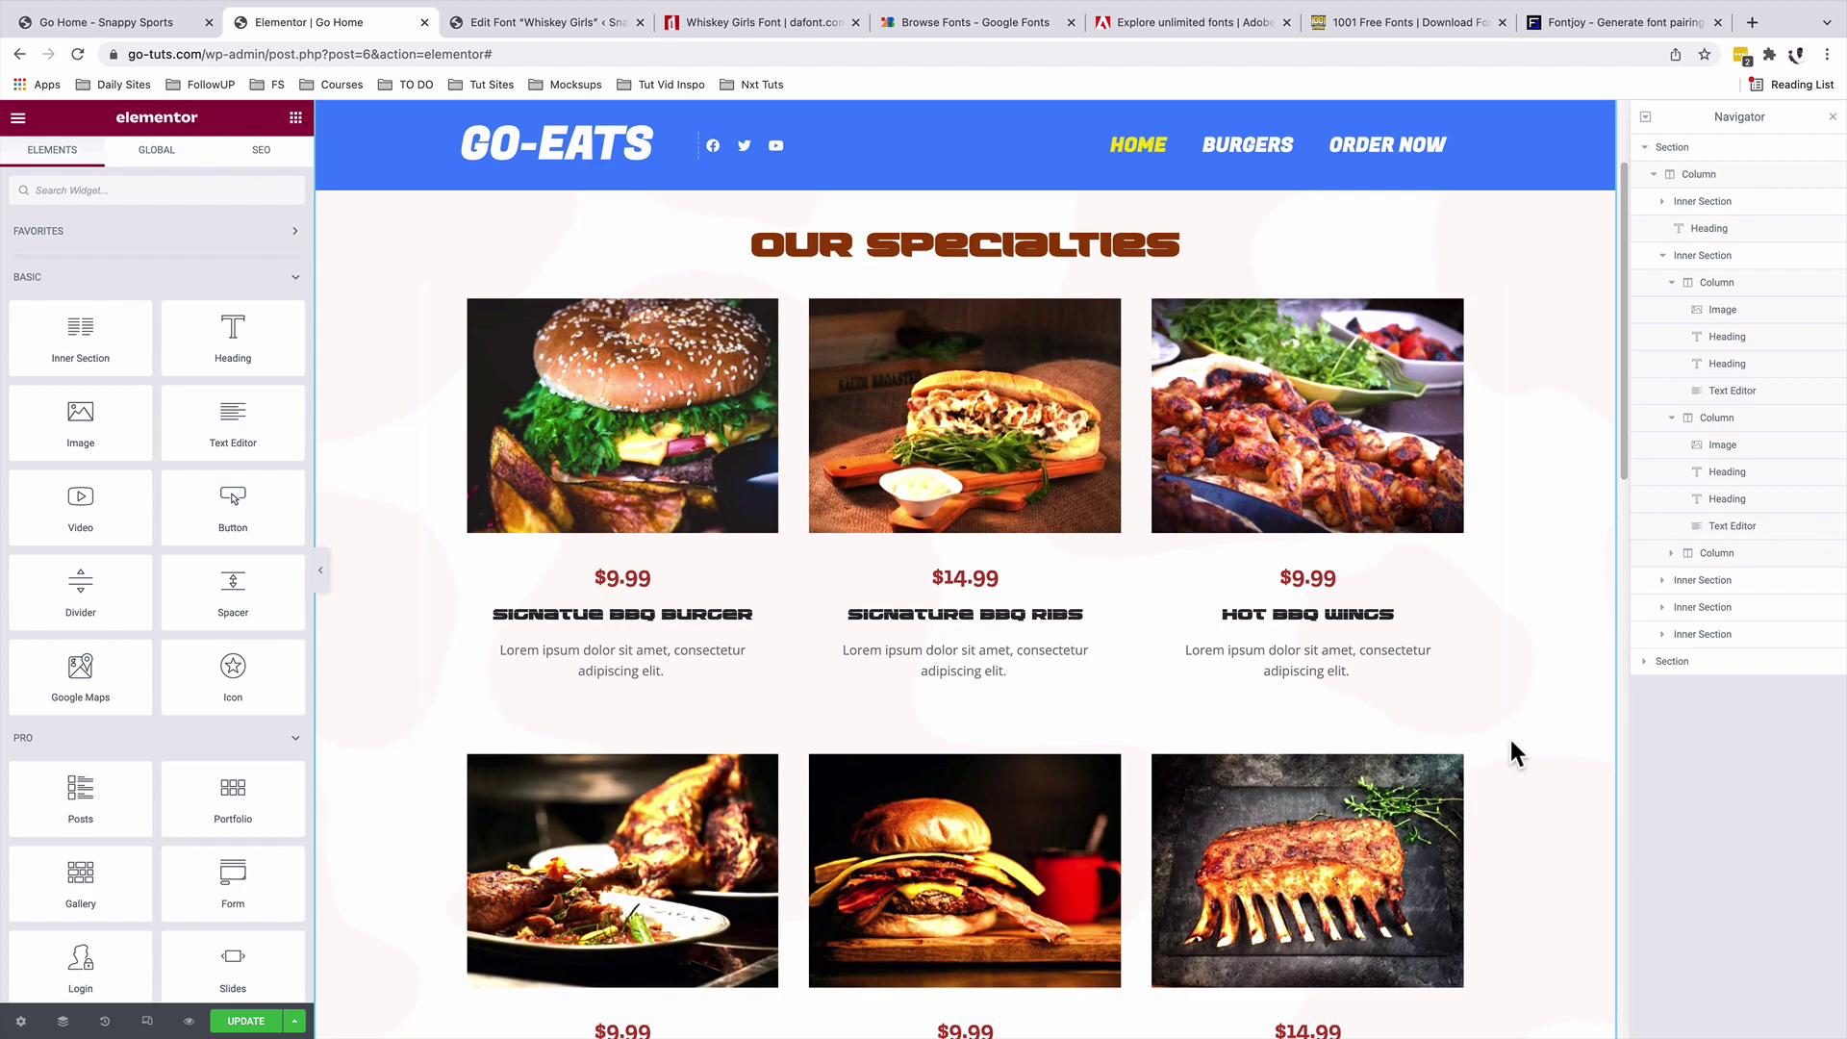
{"action": "scroll", "coordinate": [1504, 727], "scroll_direction": "down", "scroll_amount": 10}
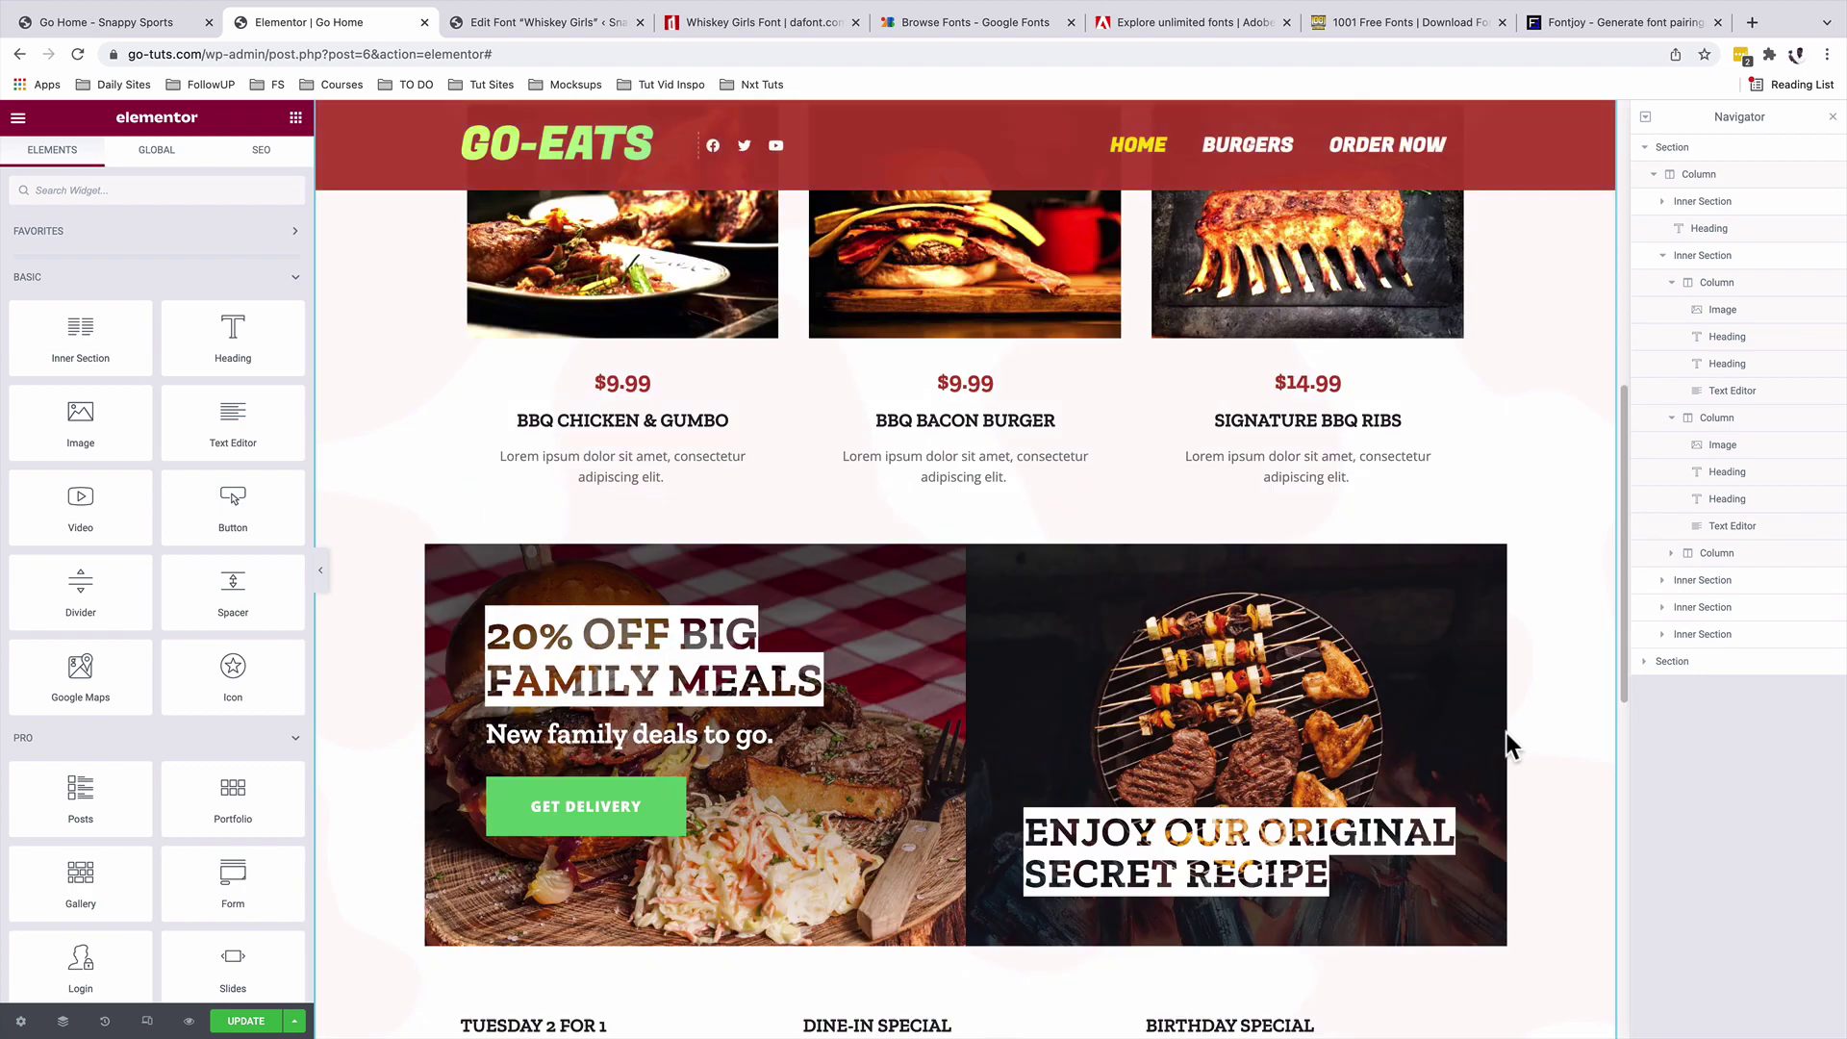
{"action": "scroll", "coordinate": [1505, 733], "scroll_direction": "up", "scroll_amount": 10}
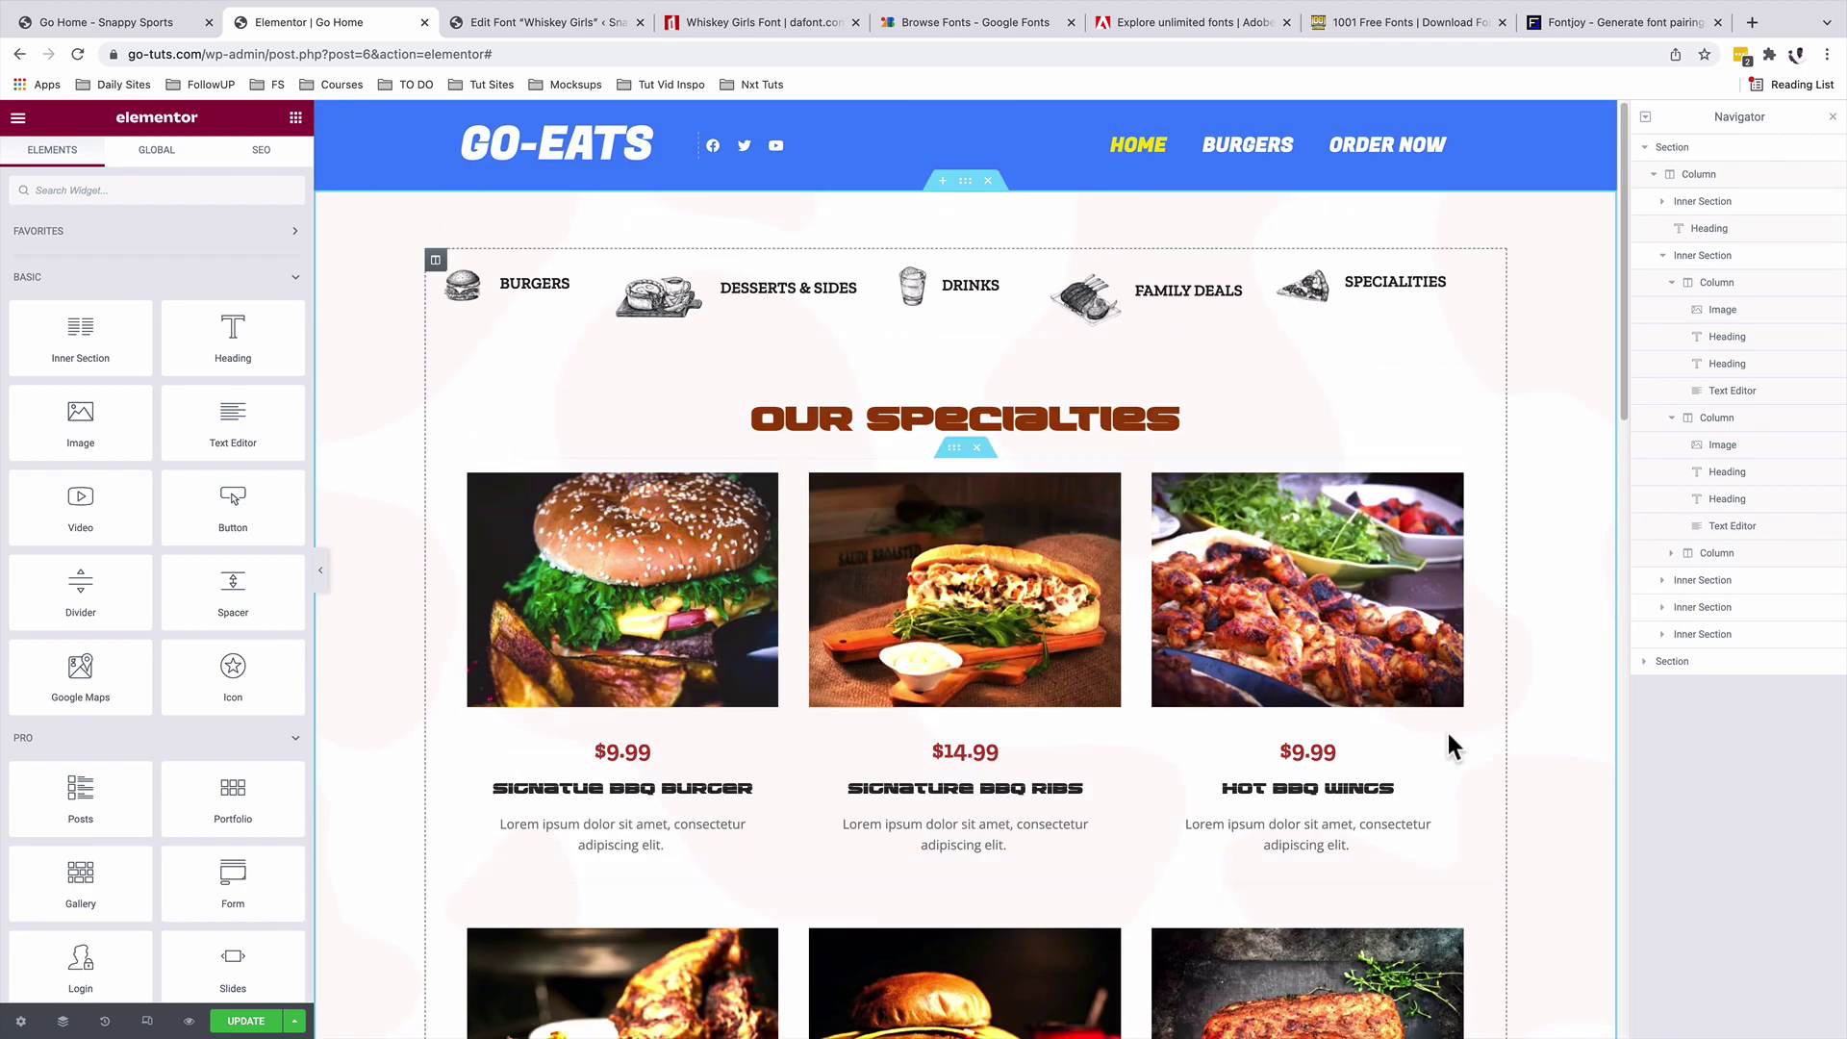
- Update the Go-Eats page and preview it in a new browser tab
{"action": "left_click", "coordinate": [250, 1022]}
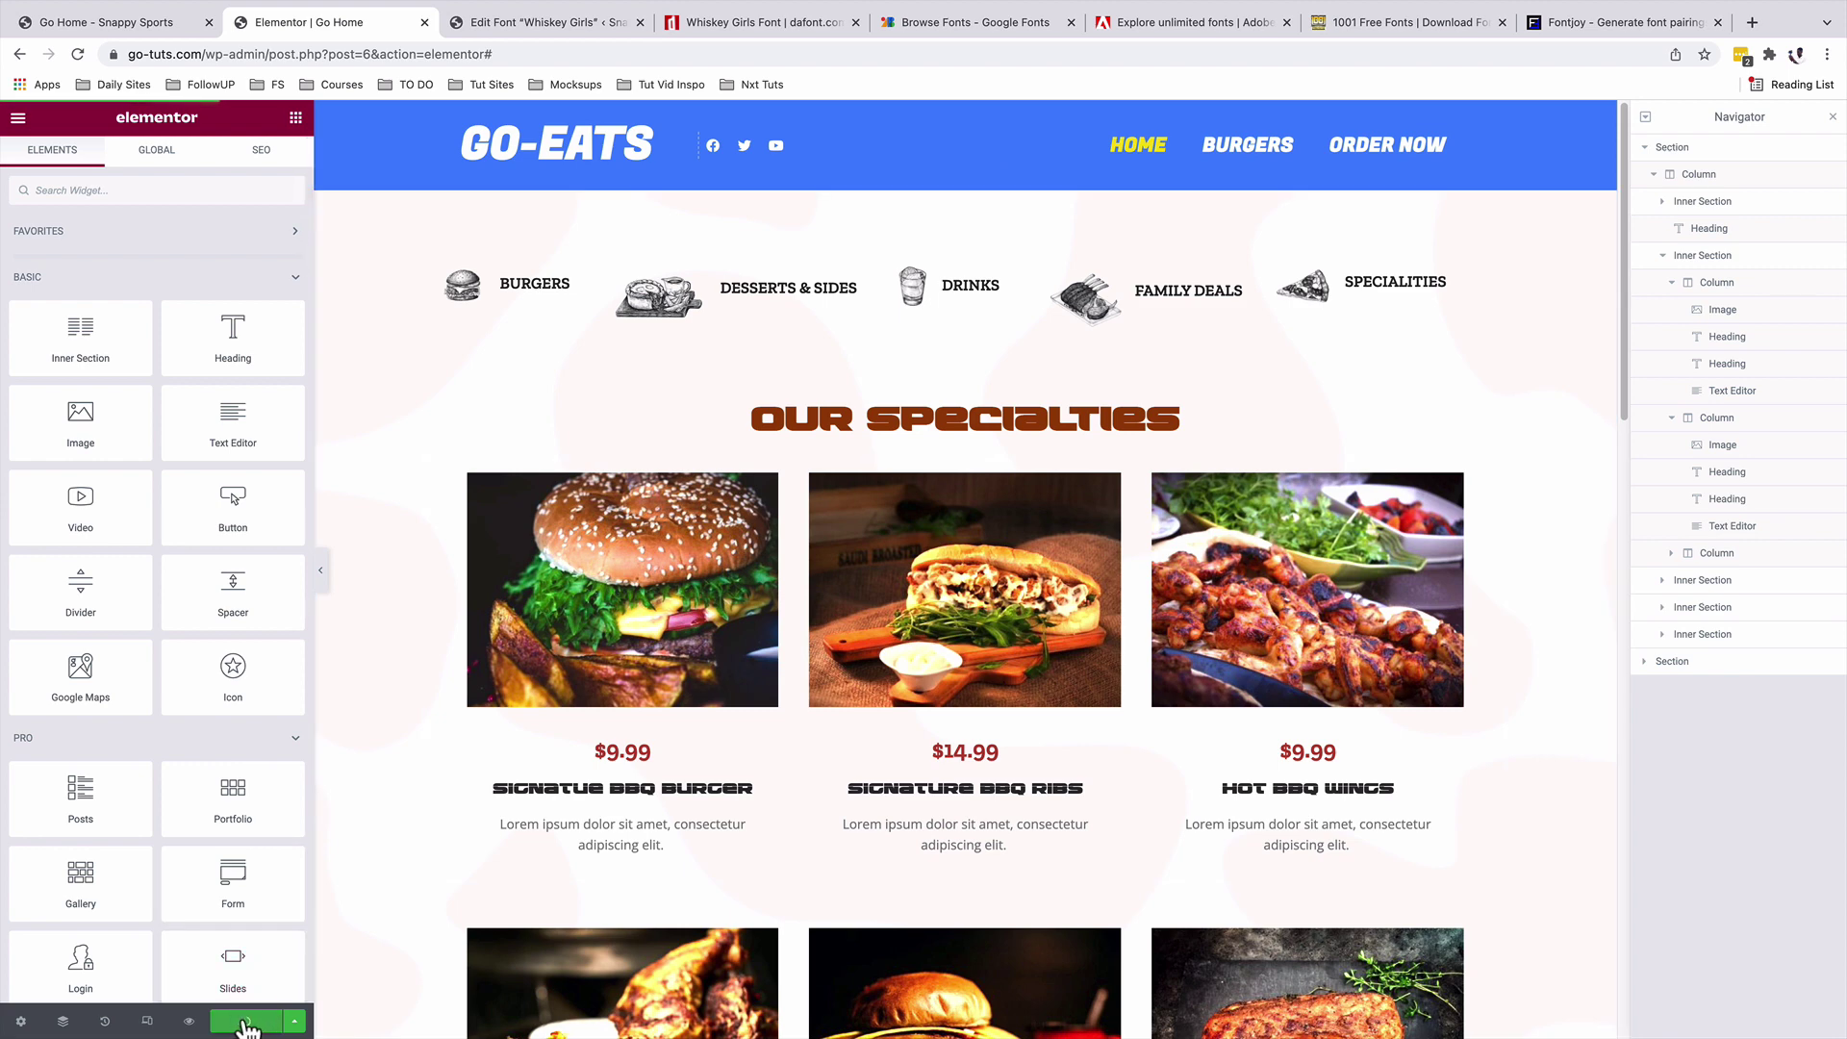
{"action": "left_click", "coordinate": [188, 1020]}
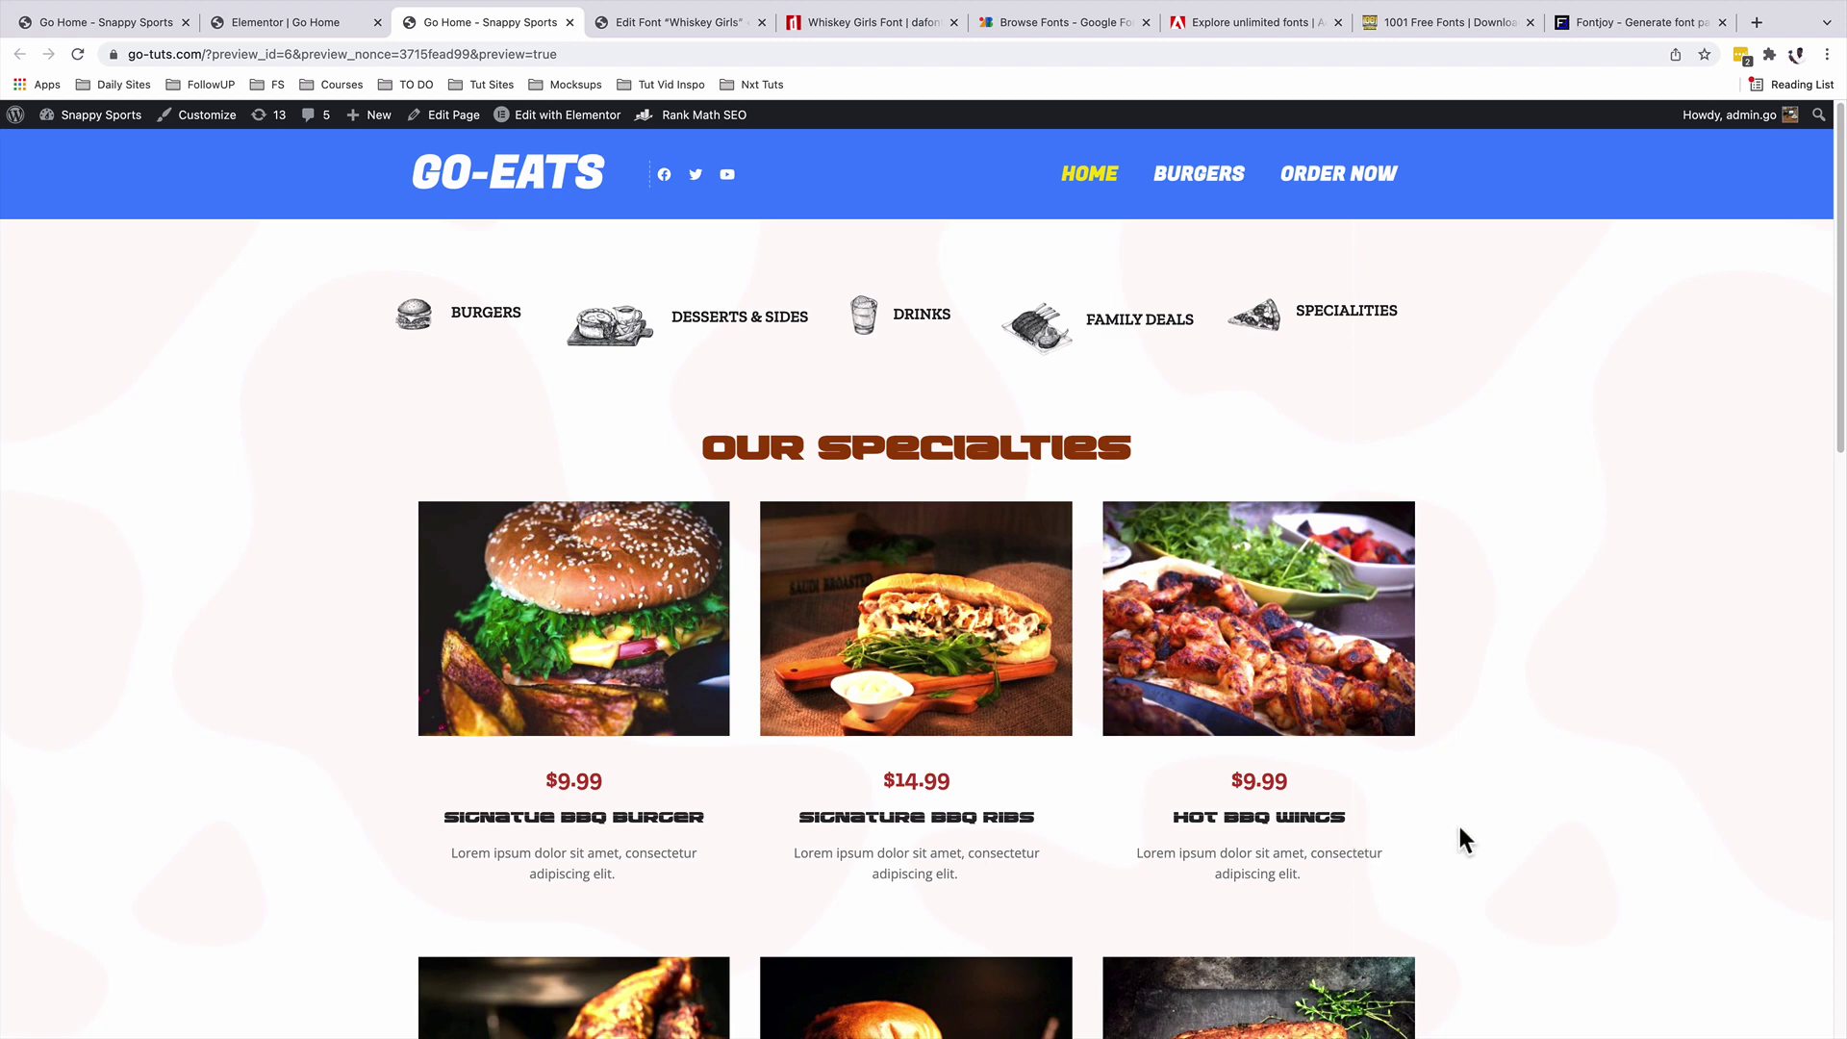
- Start a new custom font named 'Sticky Notes'
{"action": "key", "text": "ctrl+Tab"}
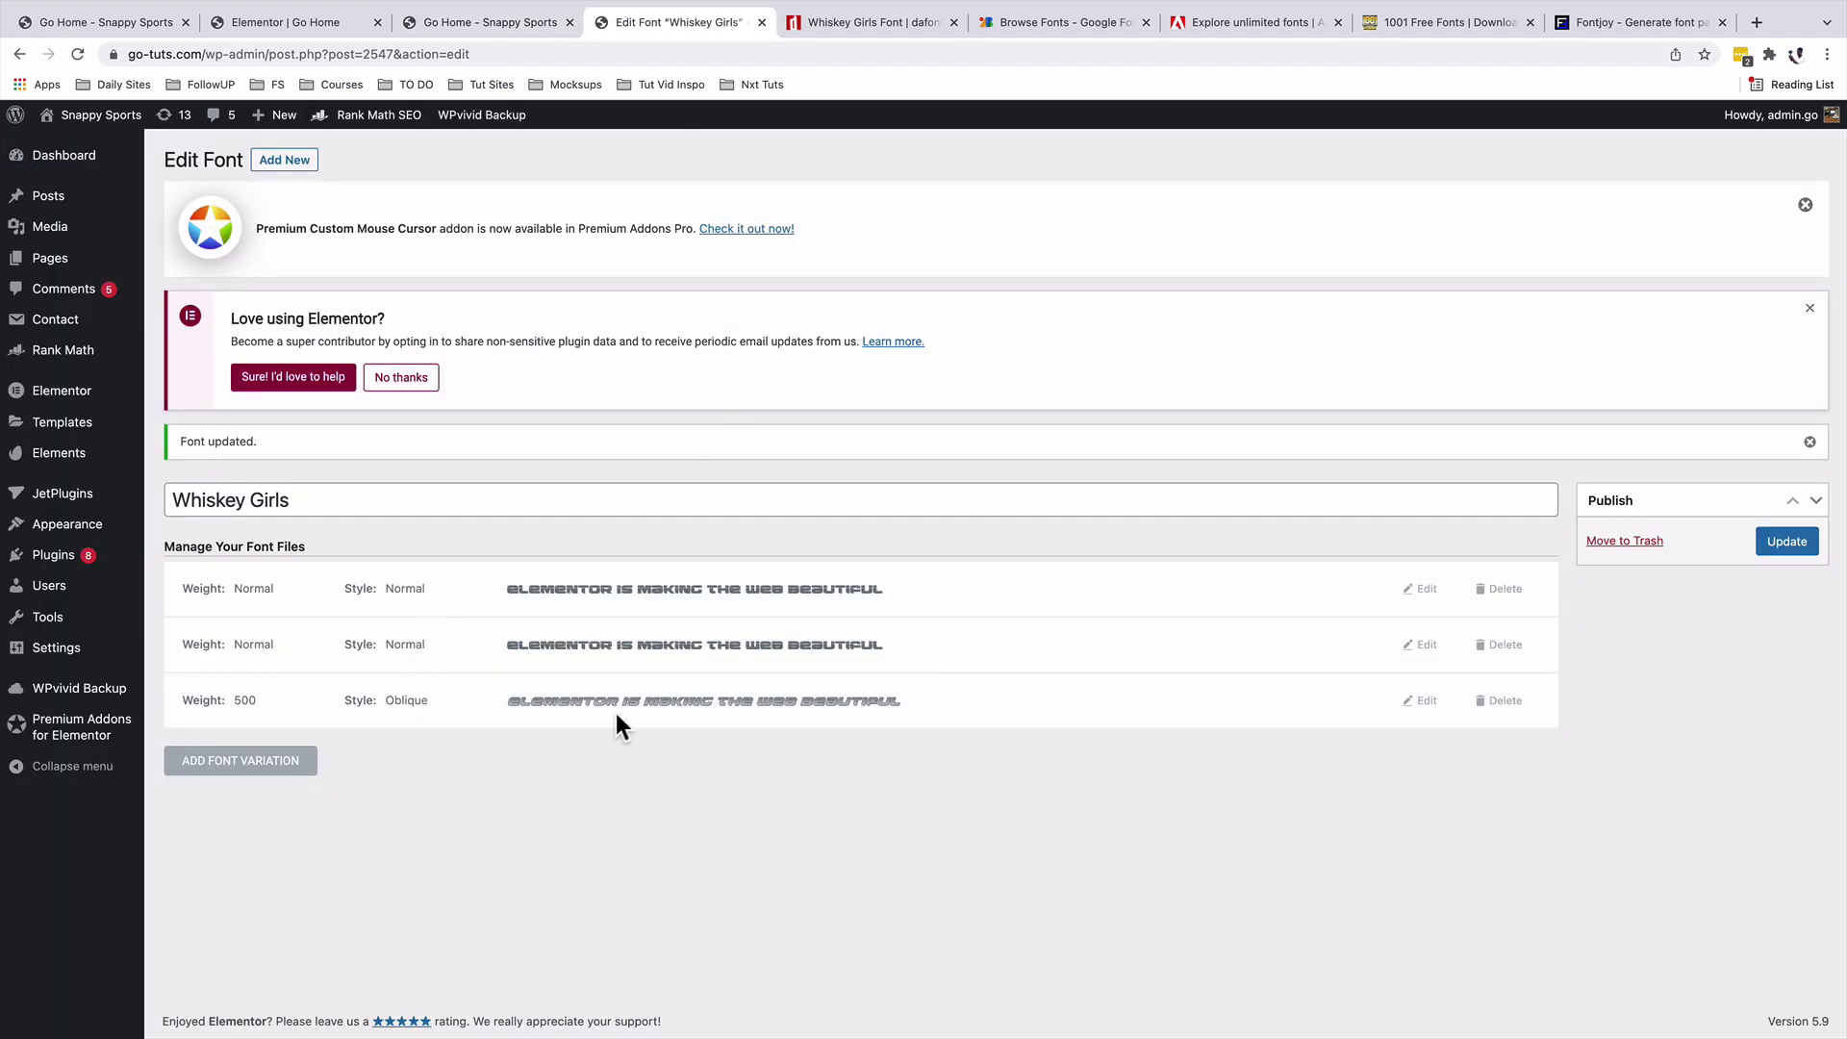
{"action": "left_click", "coordinate": [288, 161]}
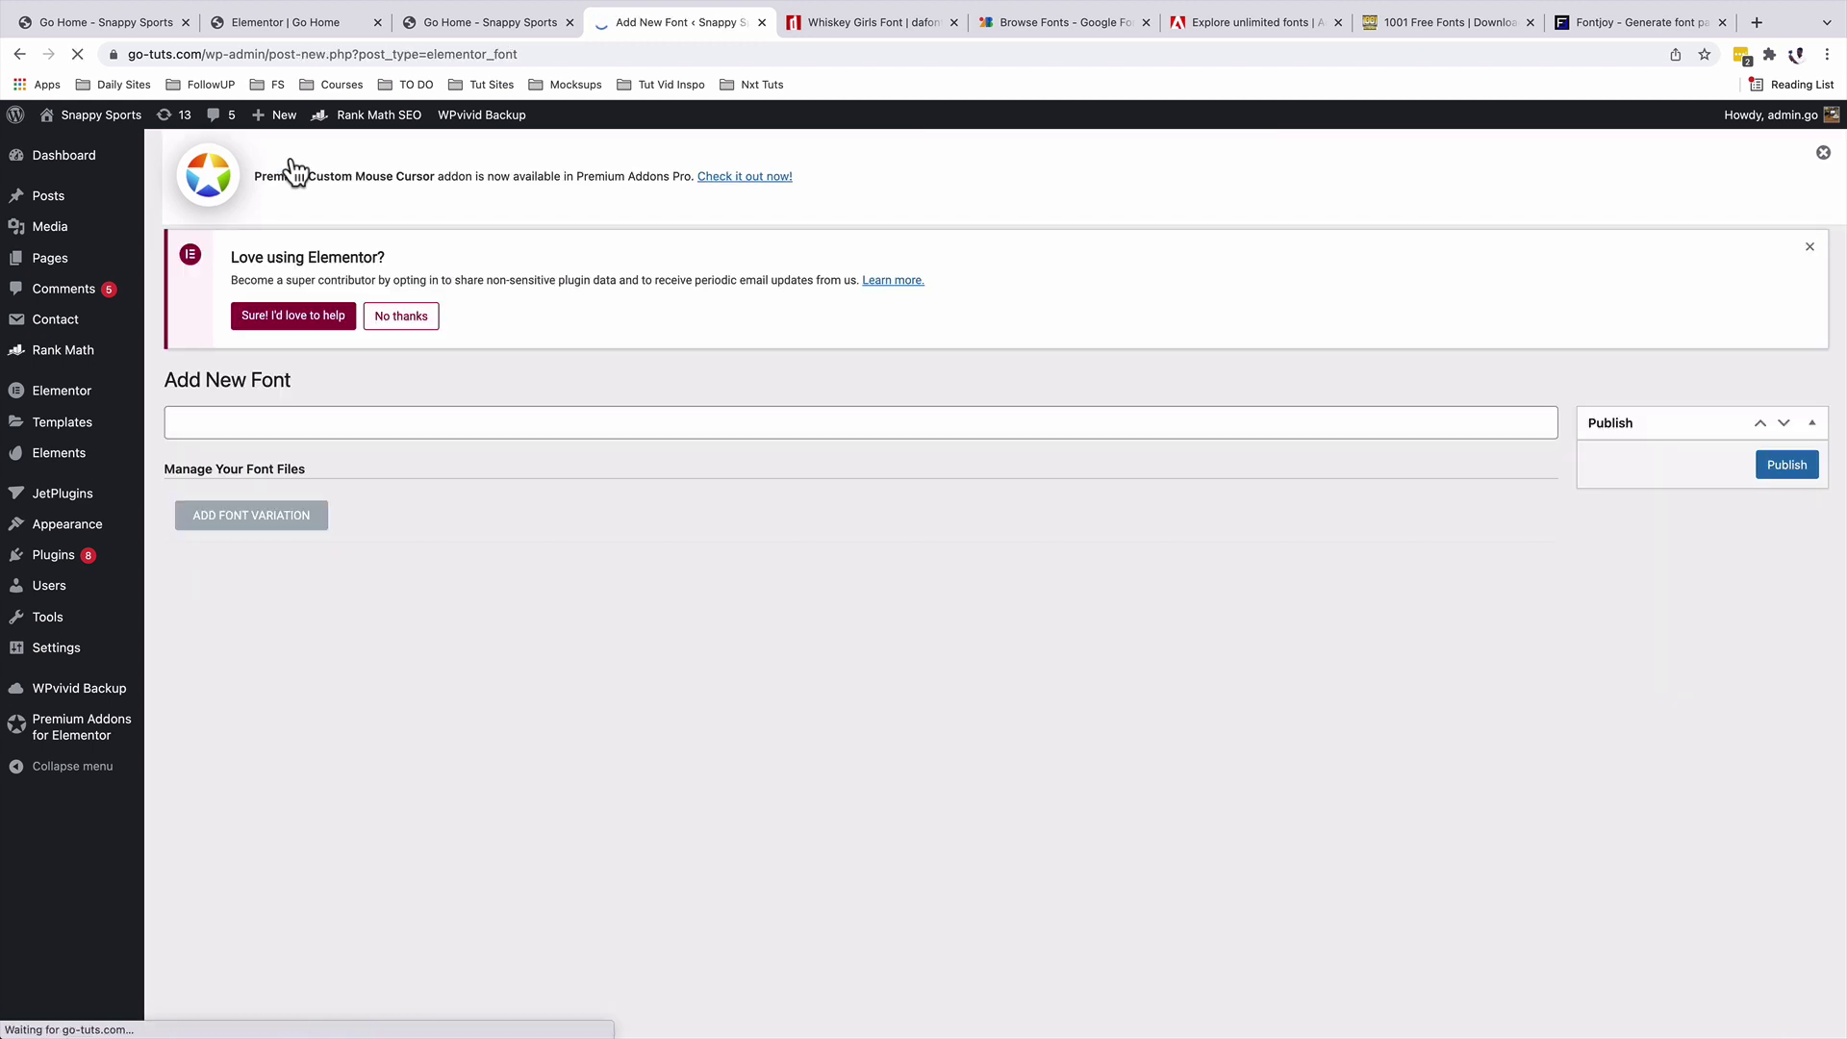
{"action": "left_click", "coordinate": [319, 452]}
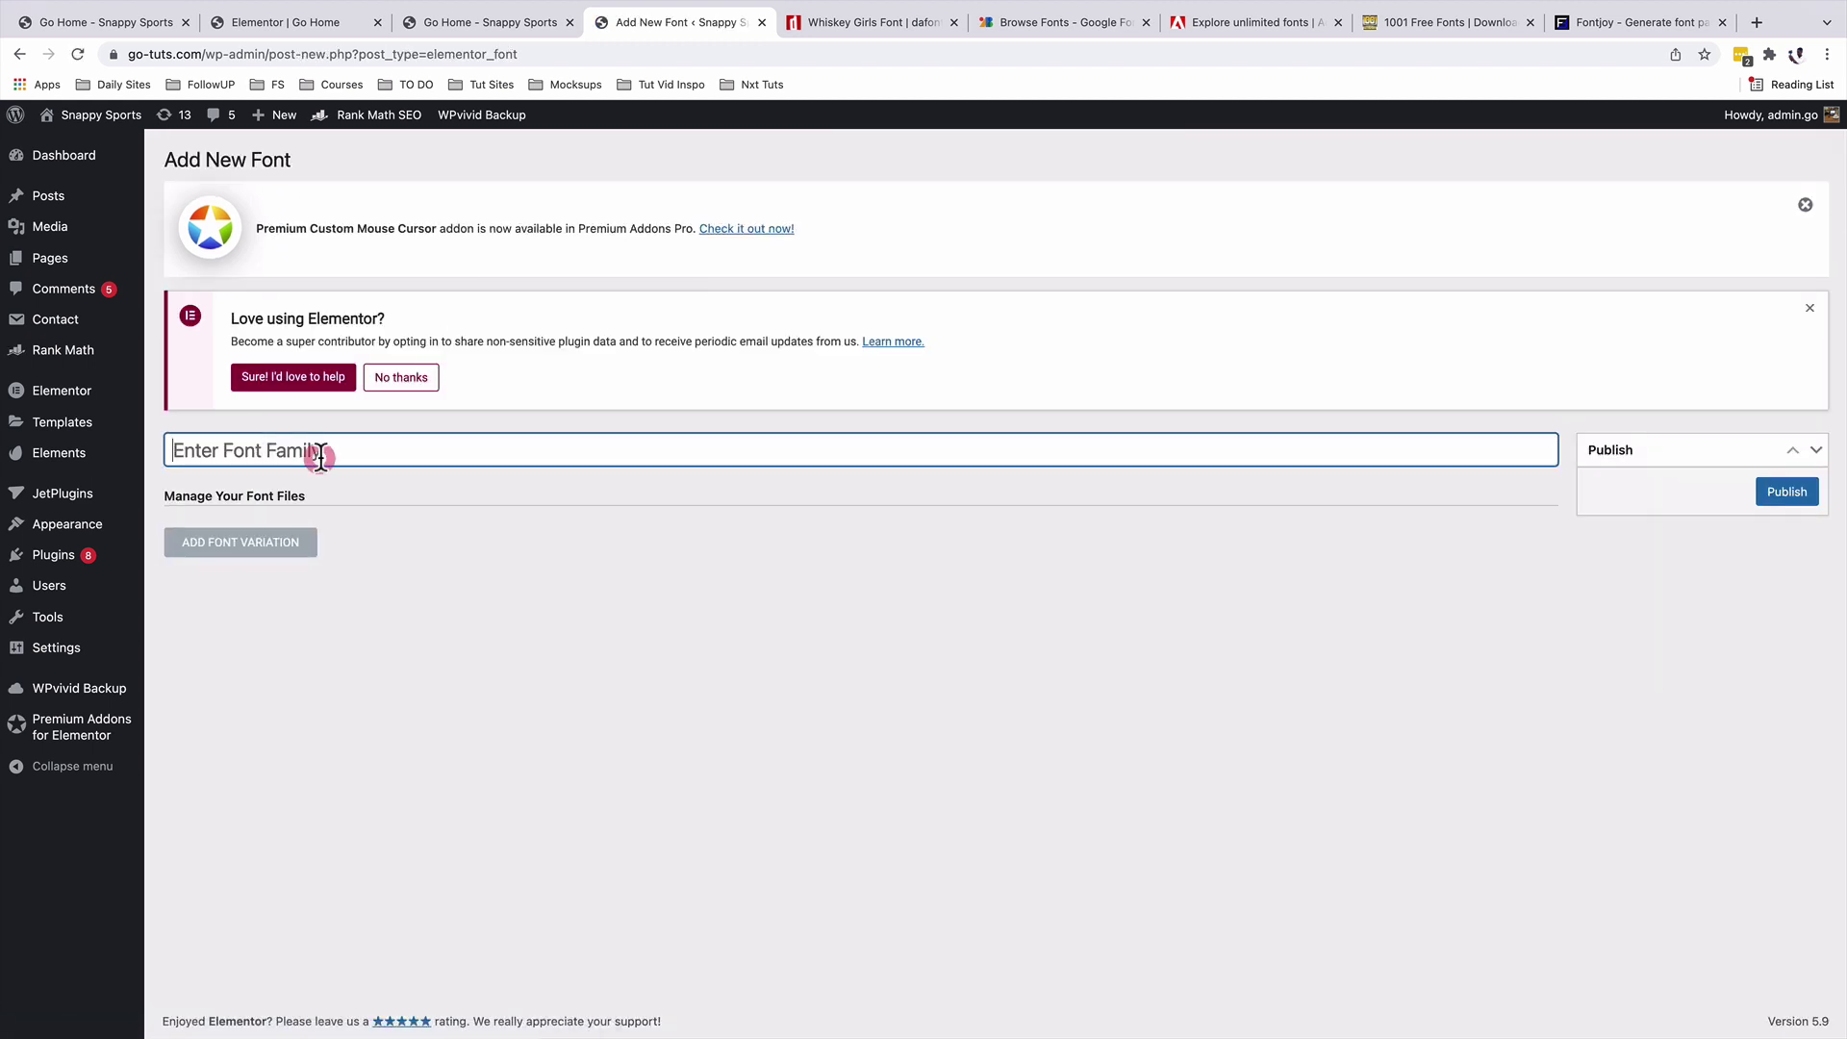
{"action": "type", "text": "Sticky Notes"}
- Upload the Sticky Notes TTF file at Normal weight and publish the font
{"action": "left_click", "coordinate": [266, 545]}
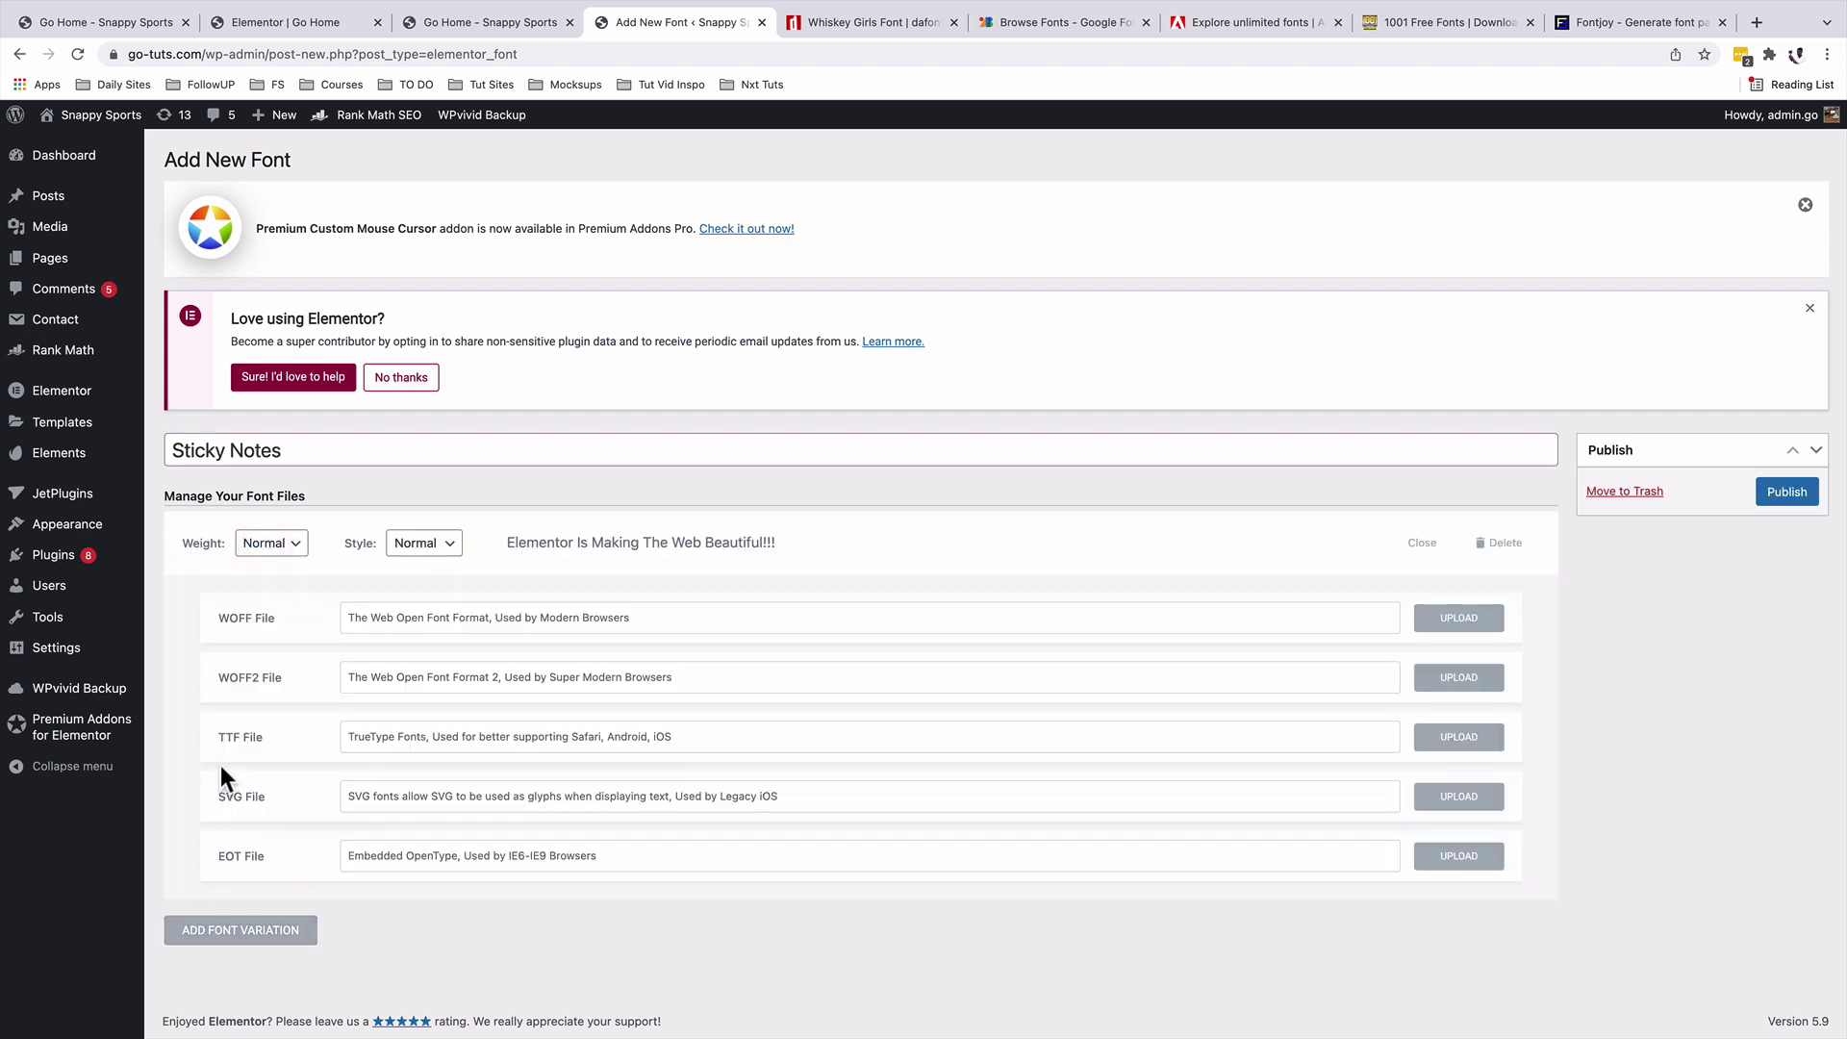
{"action": "left_click", "coordinate": [1450, 741]}
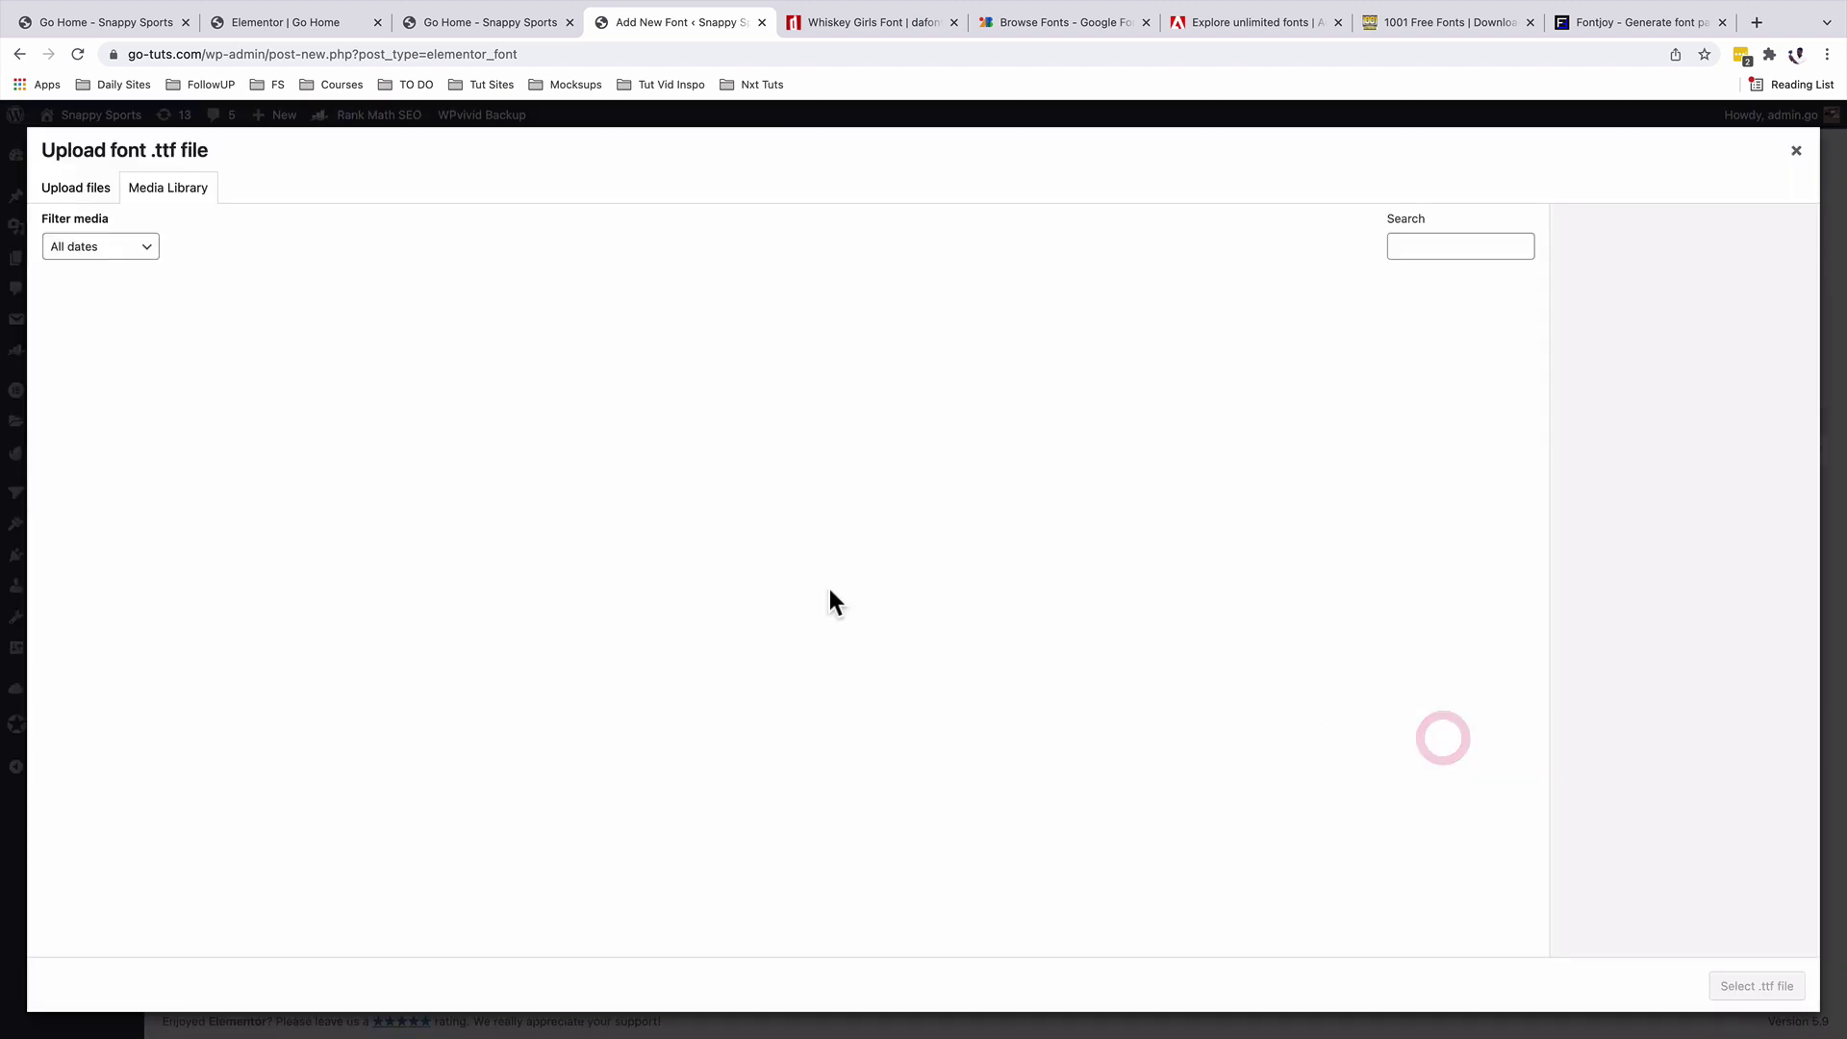
{"action": "left_click", "coordinate": [101, 192]}
{"action": "left_click", "coordinate": [973, 539]}
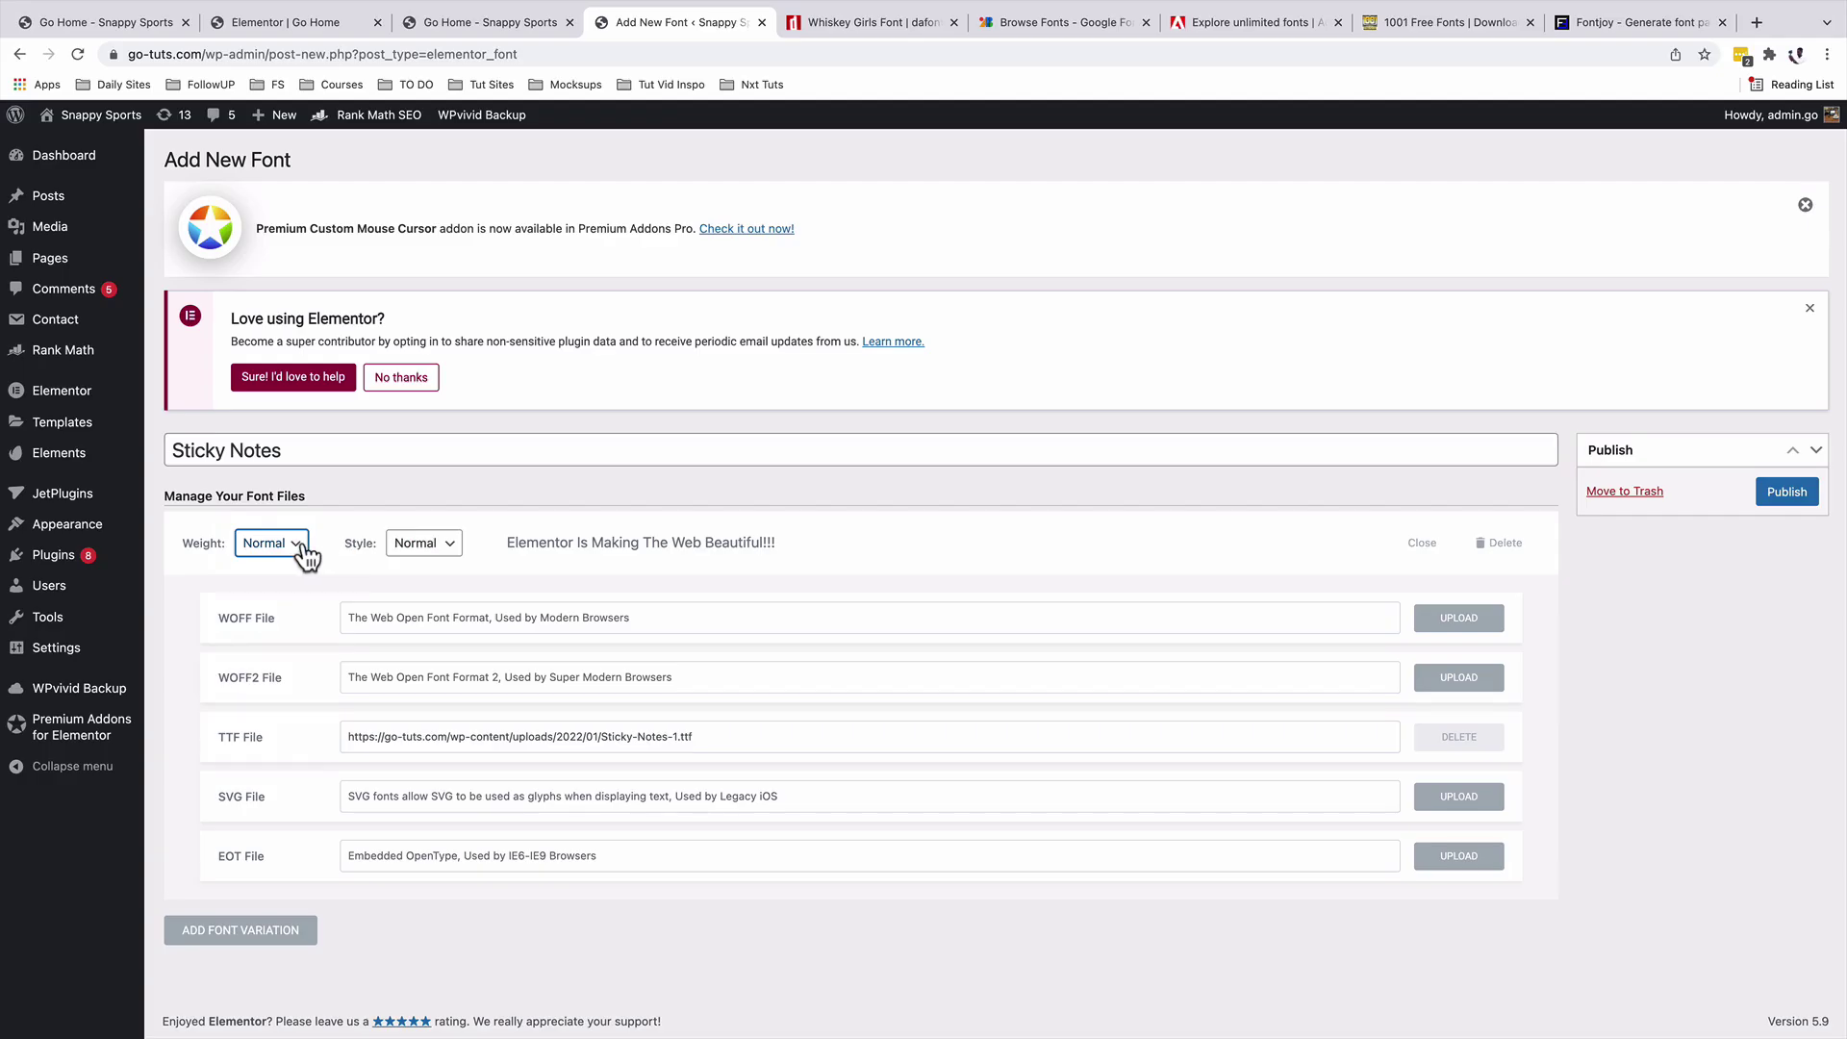
{"action": "left_click", "coordinate": [301, 553]}
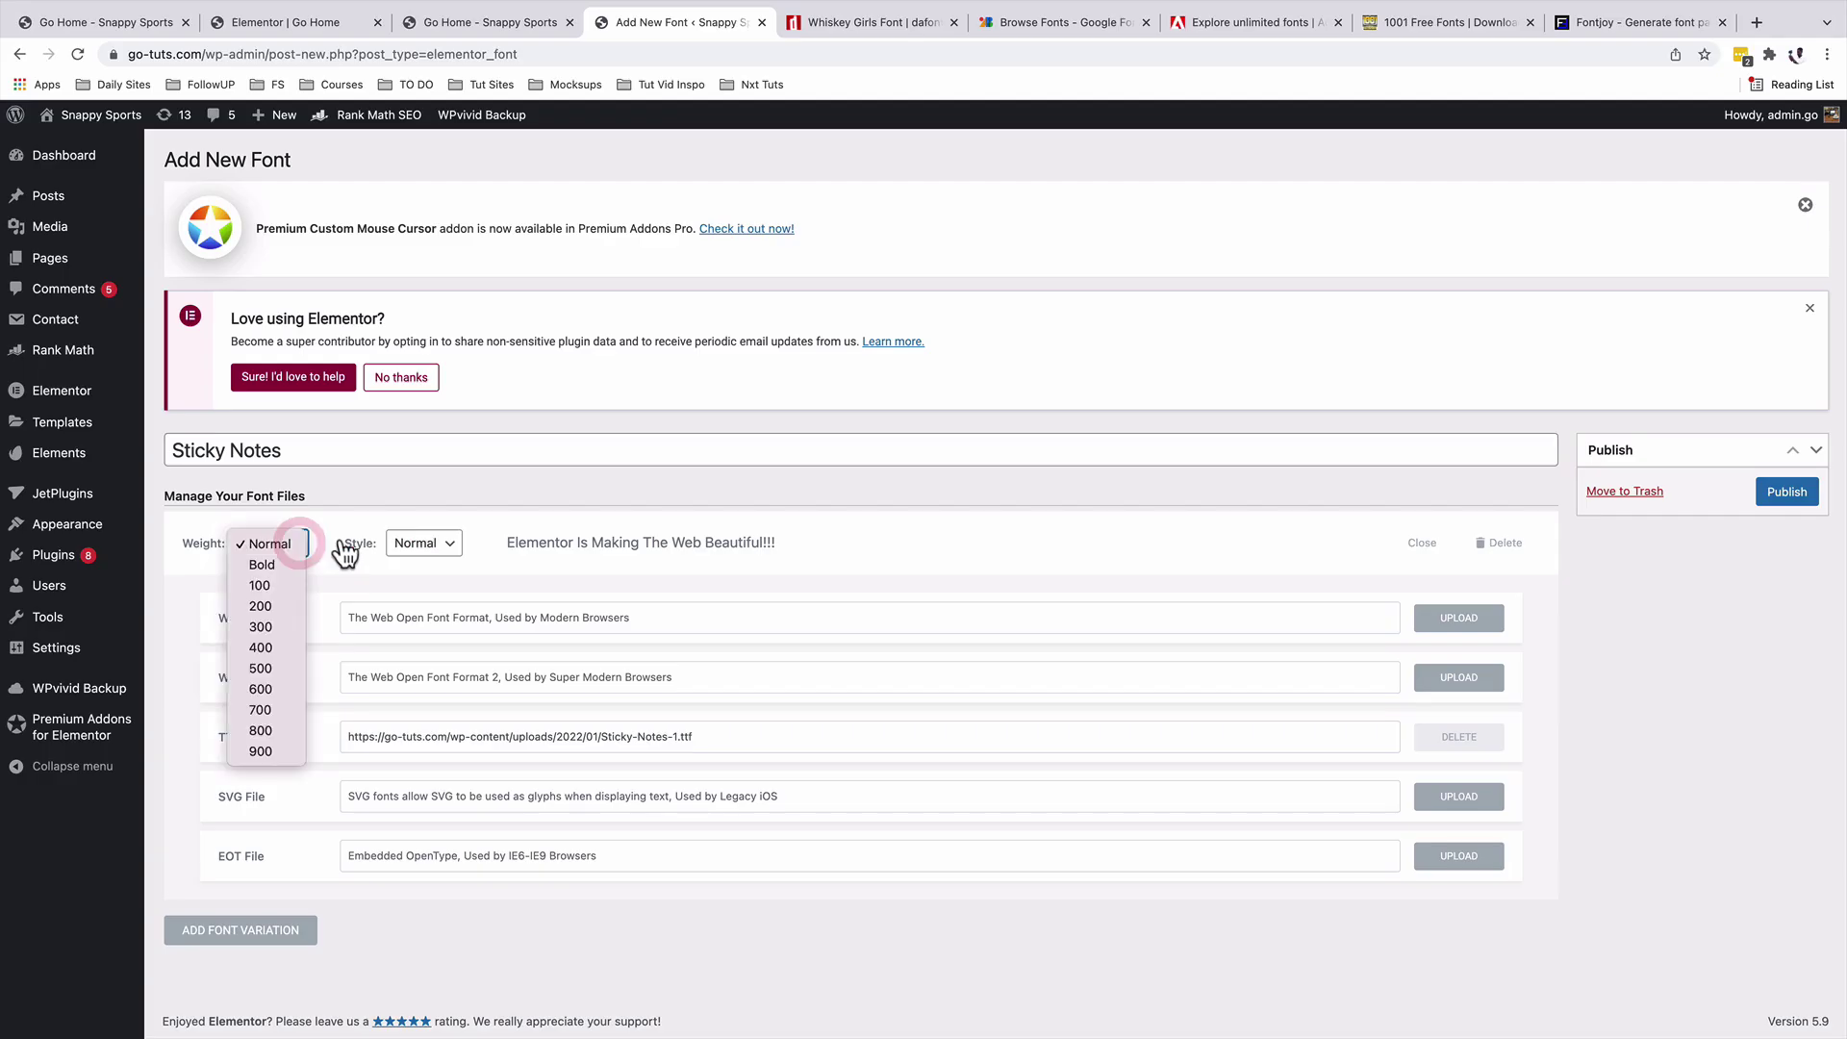
{"action": "left_click", "coordinate": [358, 555]}
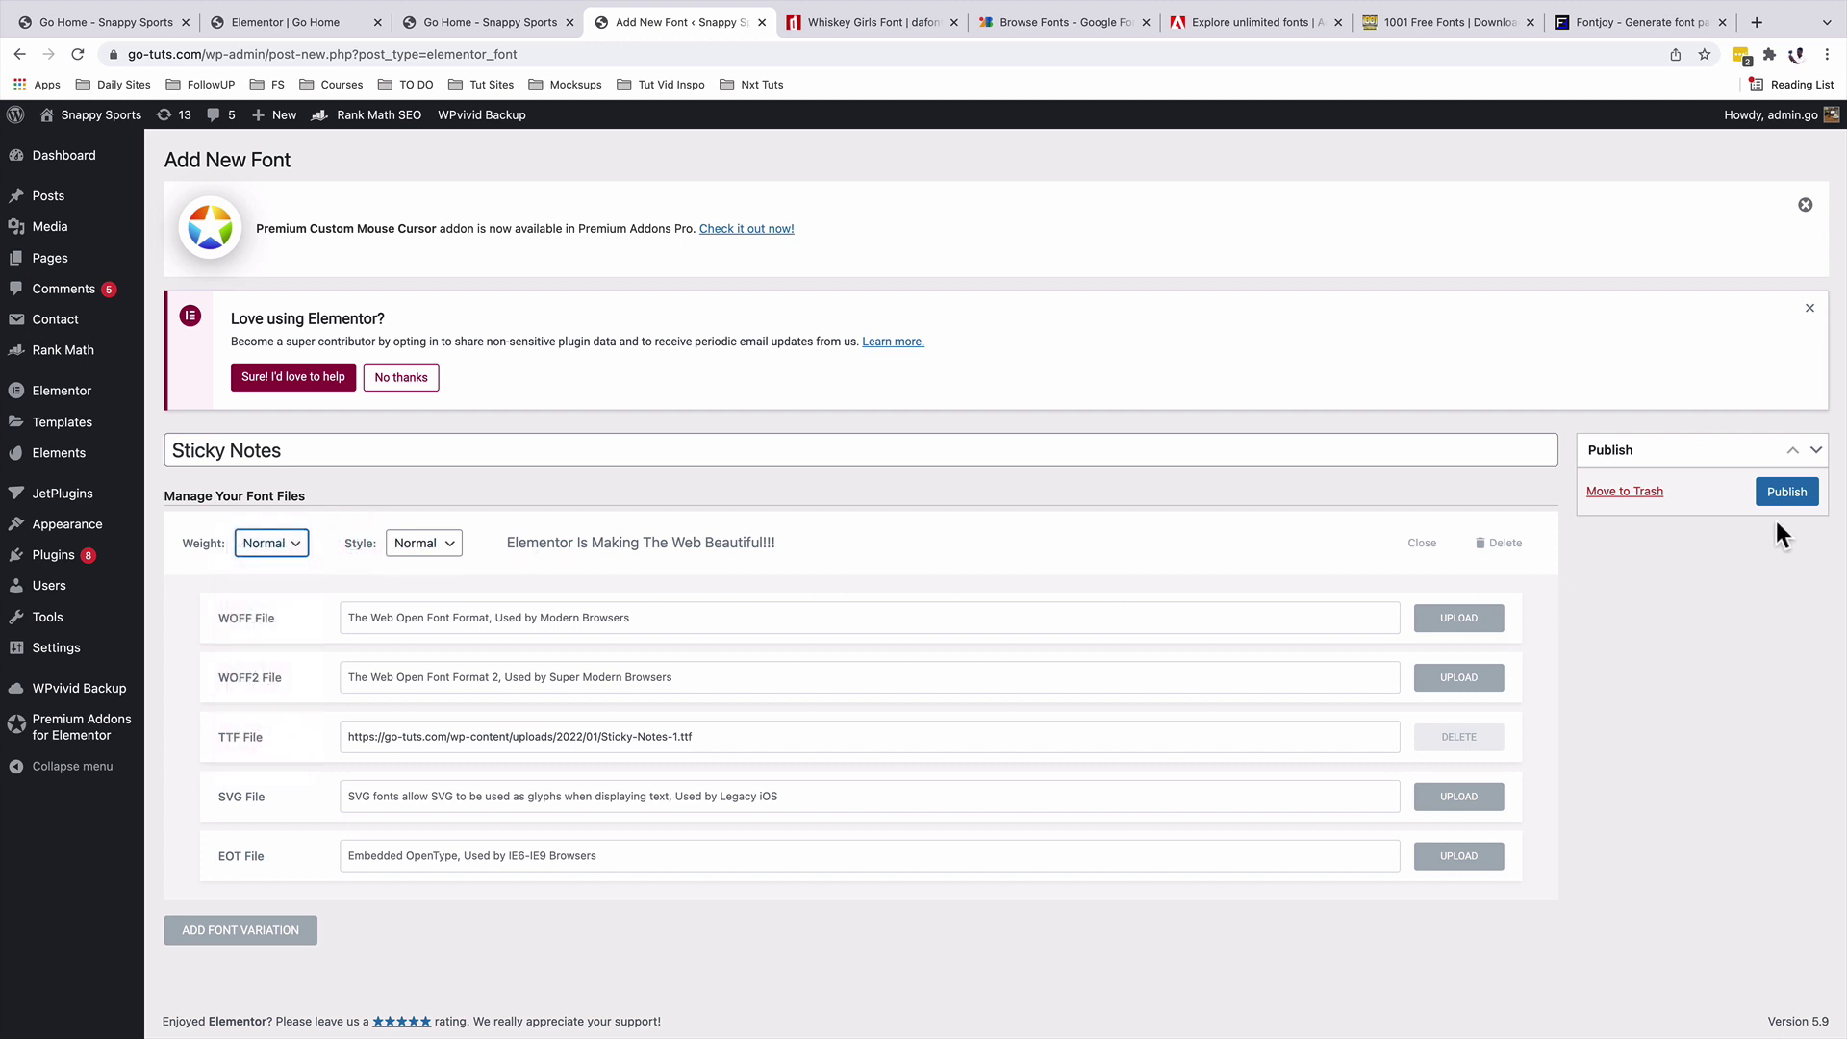
{"action": "left_click", "coordinate": [1799, 493]}
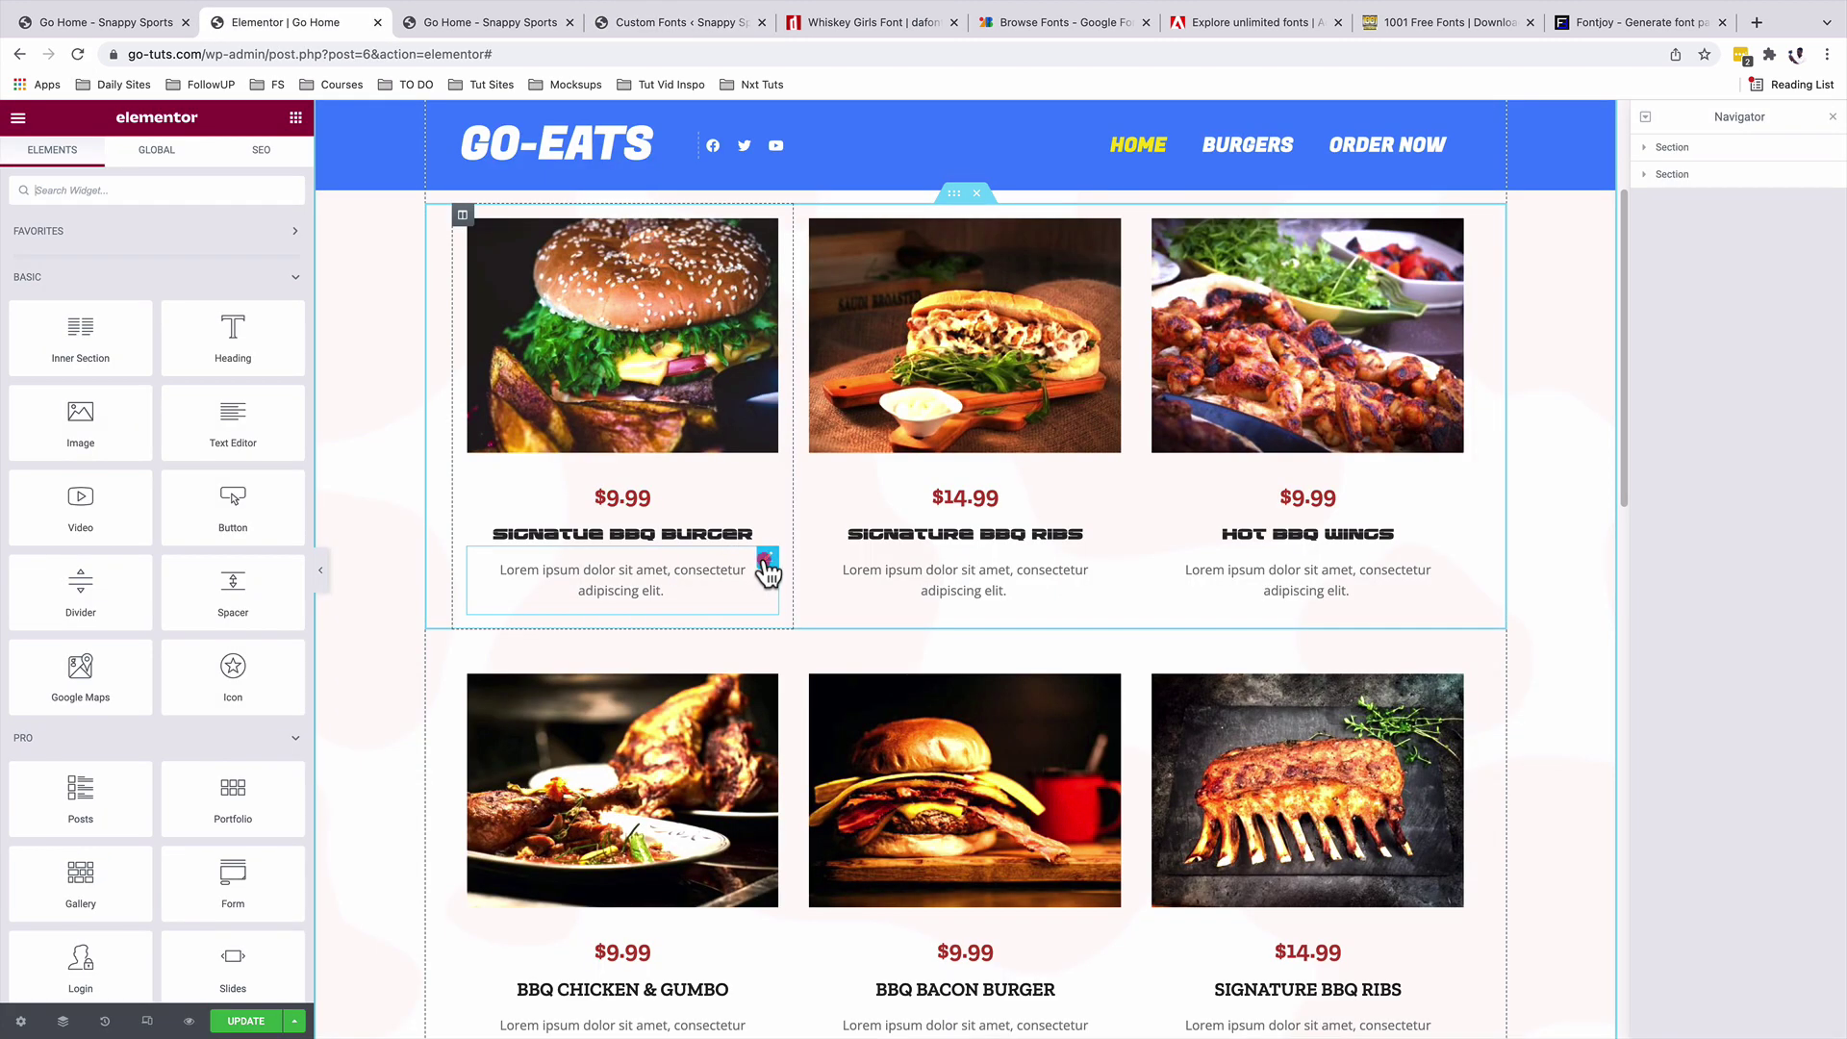
- Set the burger description to Sticky Notes at 1.7 rem with line height 18
{"action": "left_click", "coordinate": [766, 566]}
{"action": "left_click", "coordinate": [164, 173]}
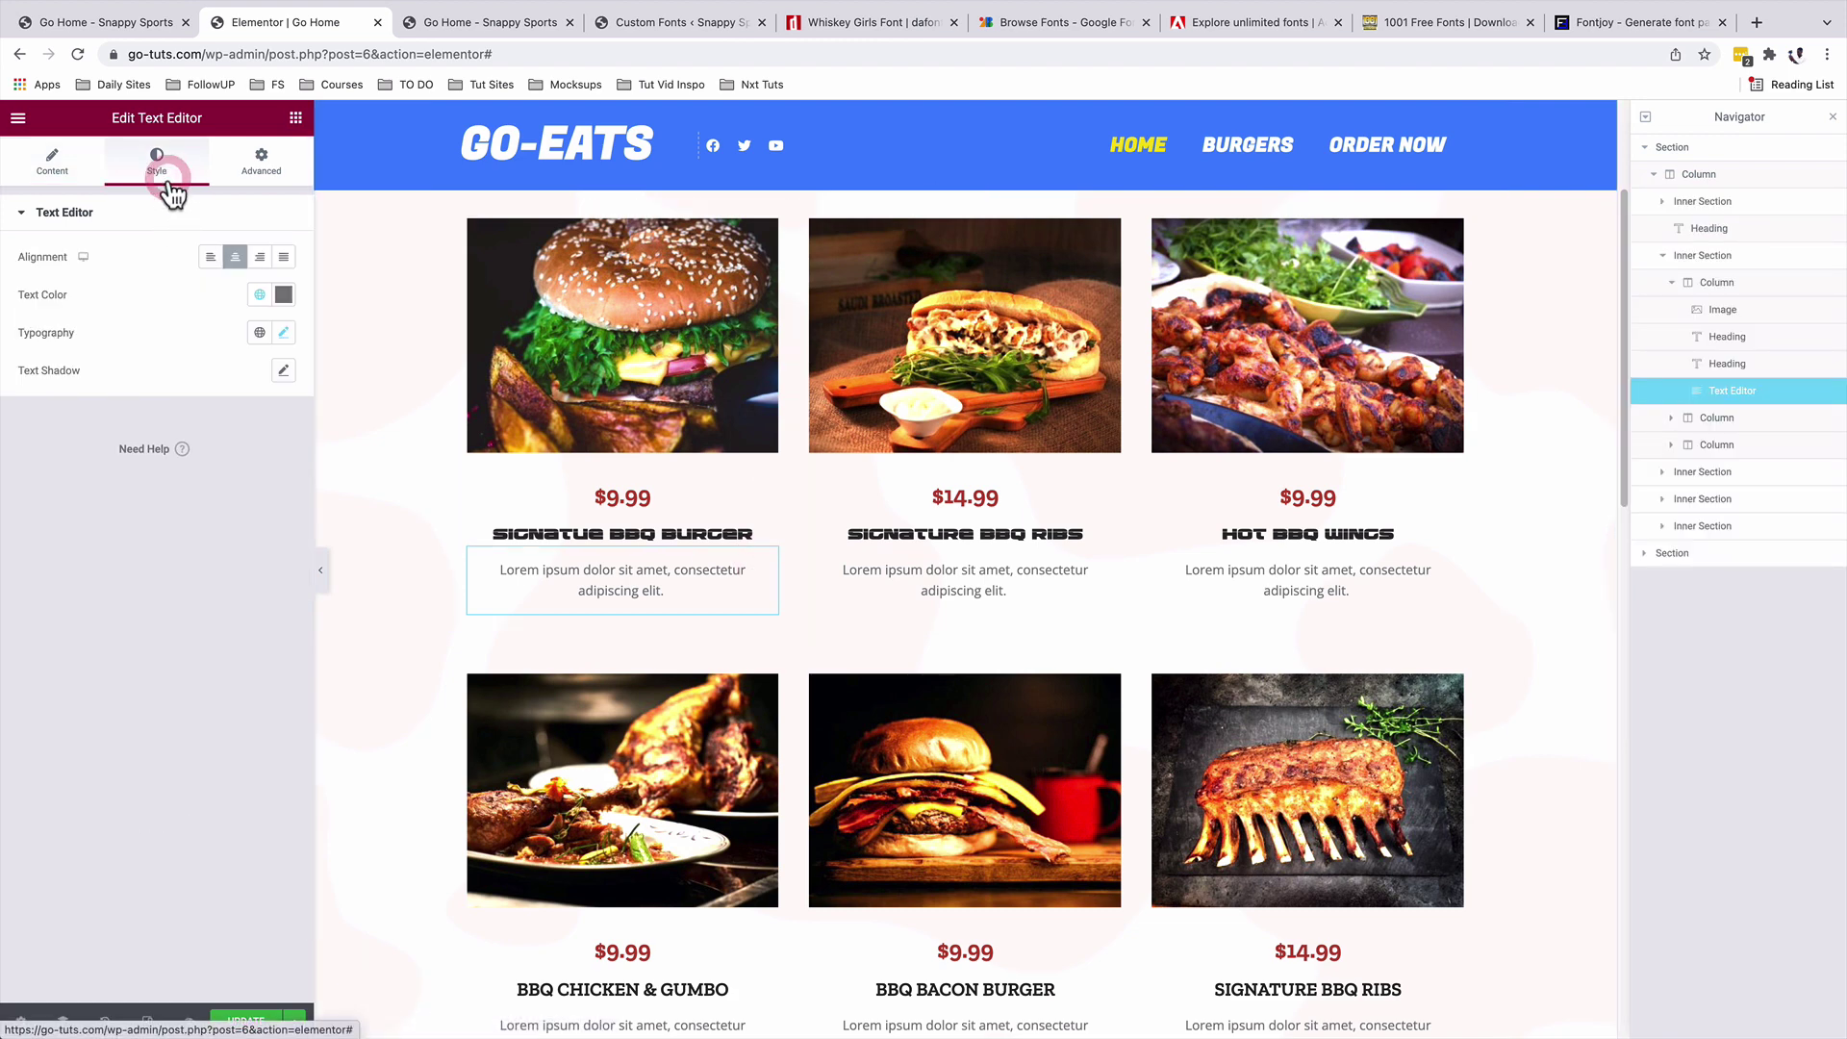
{"action": "left_click", "coordinate": [288, 334]}
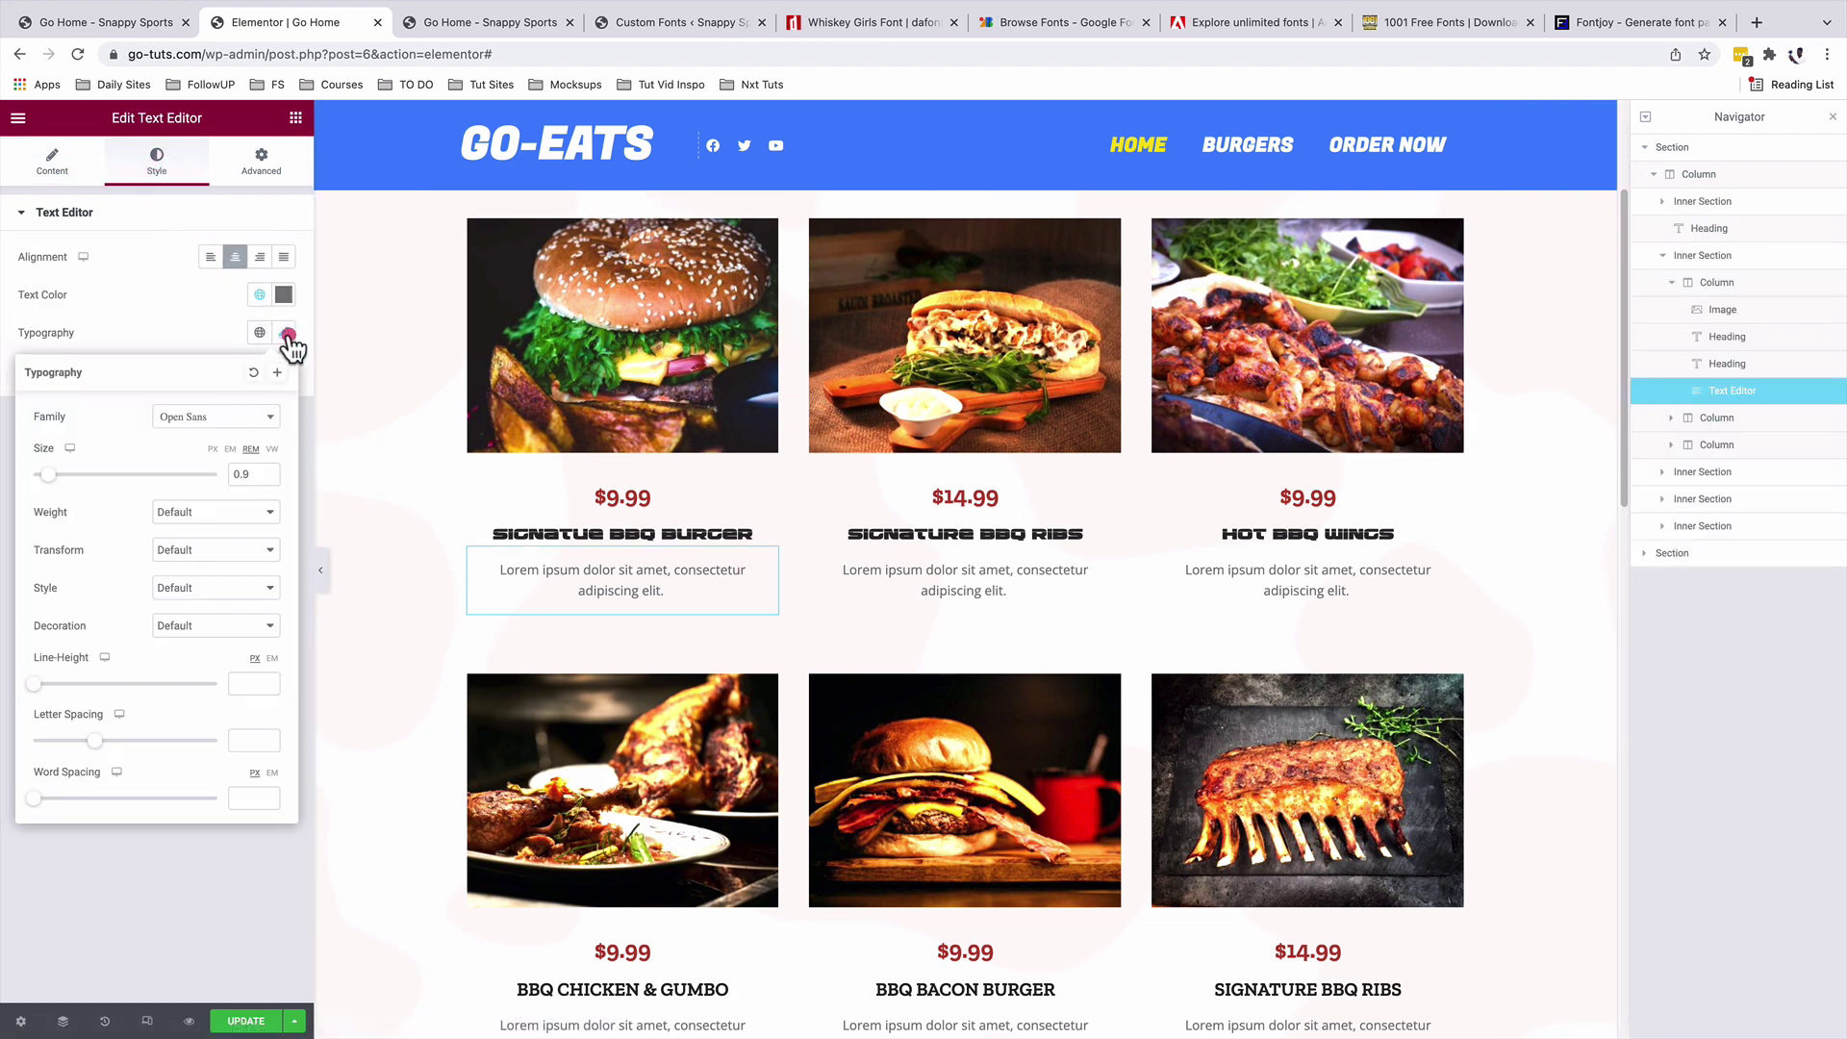
{"action": "left_click", "coordinate": [215, 420]}
{"action": "scroll", "coordinate": [218, 500], "scroll_direction": "up", "scroll_amount": 20}
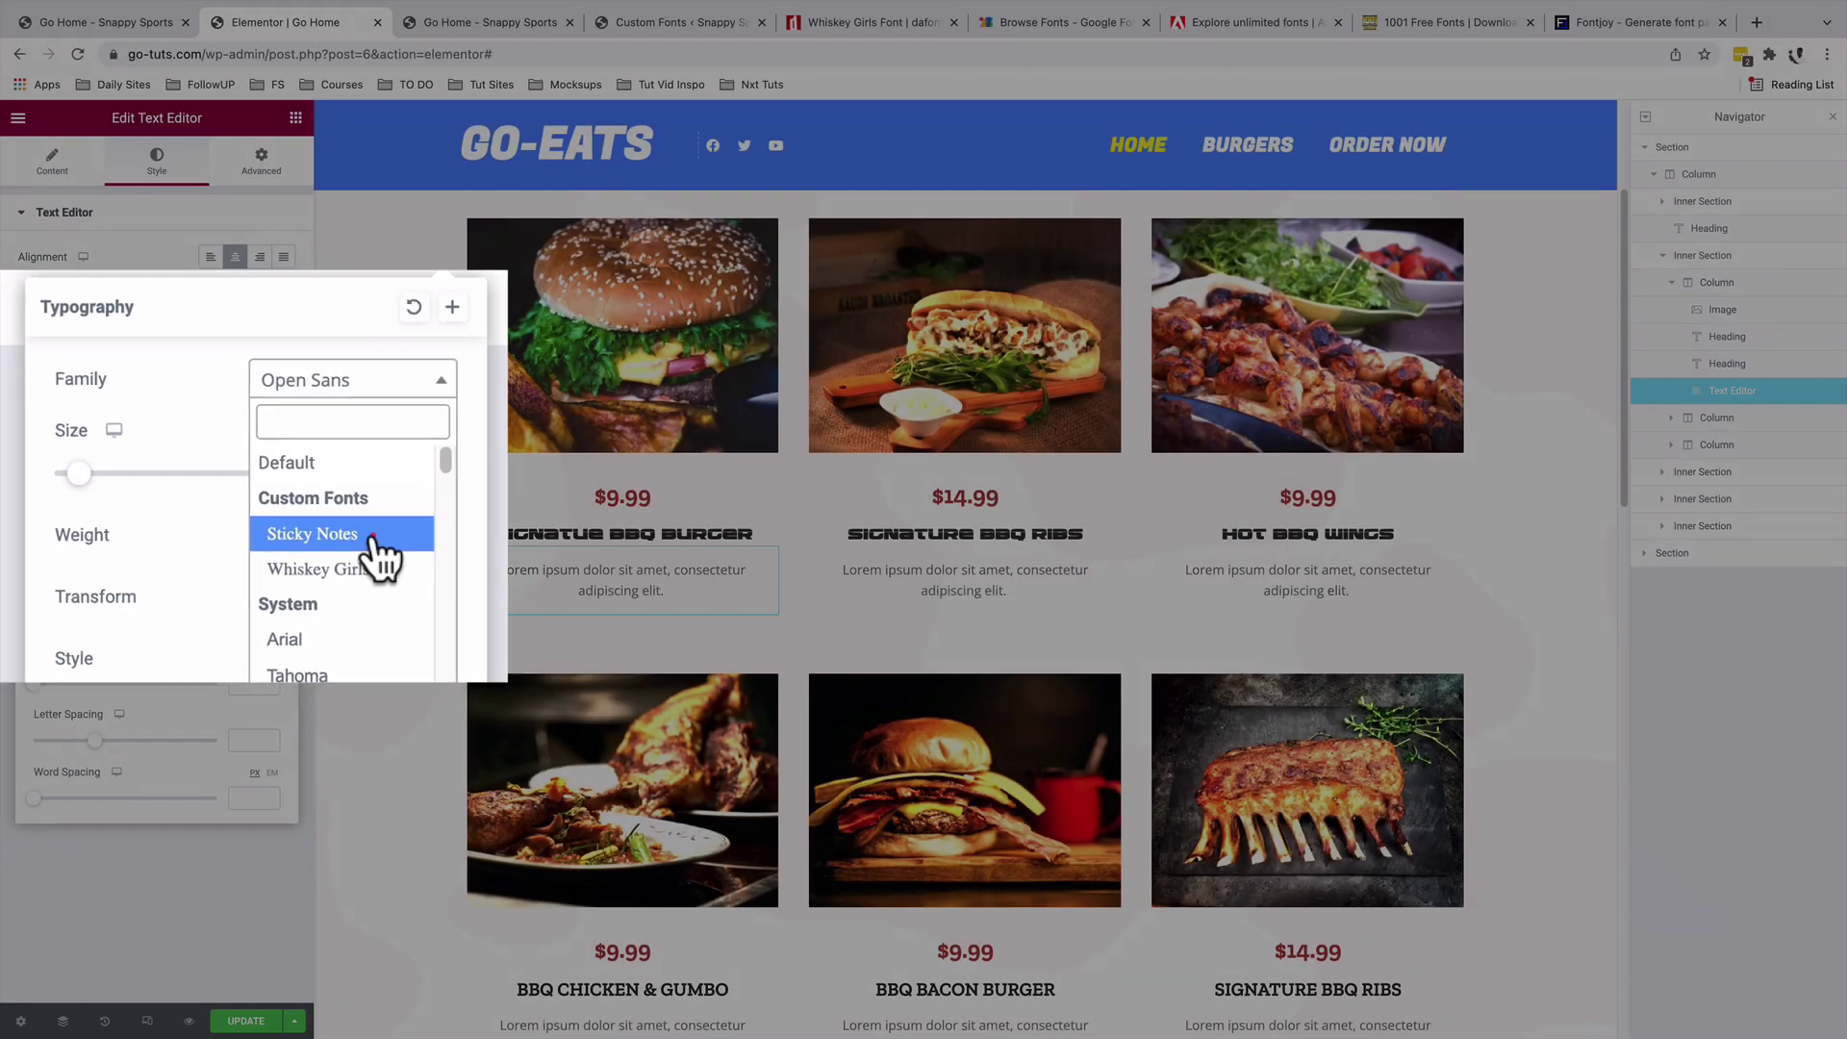
{"action": "left_click", "coordinate": [231, 515]}
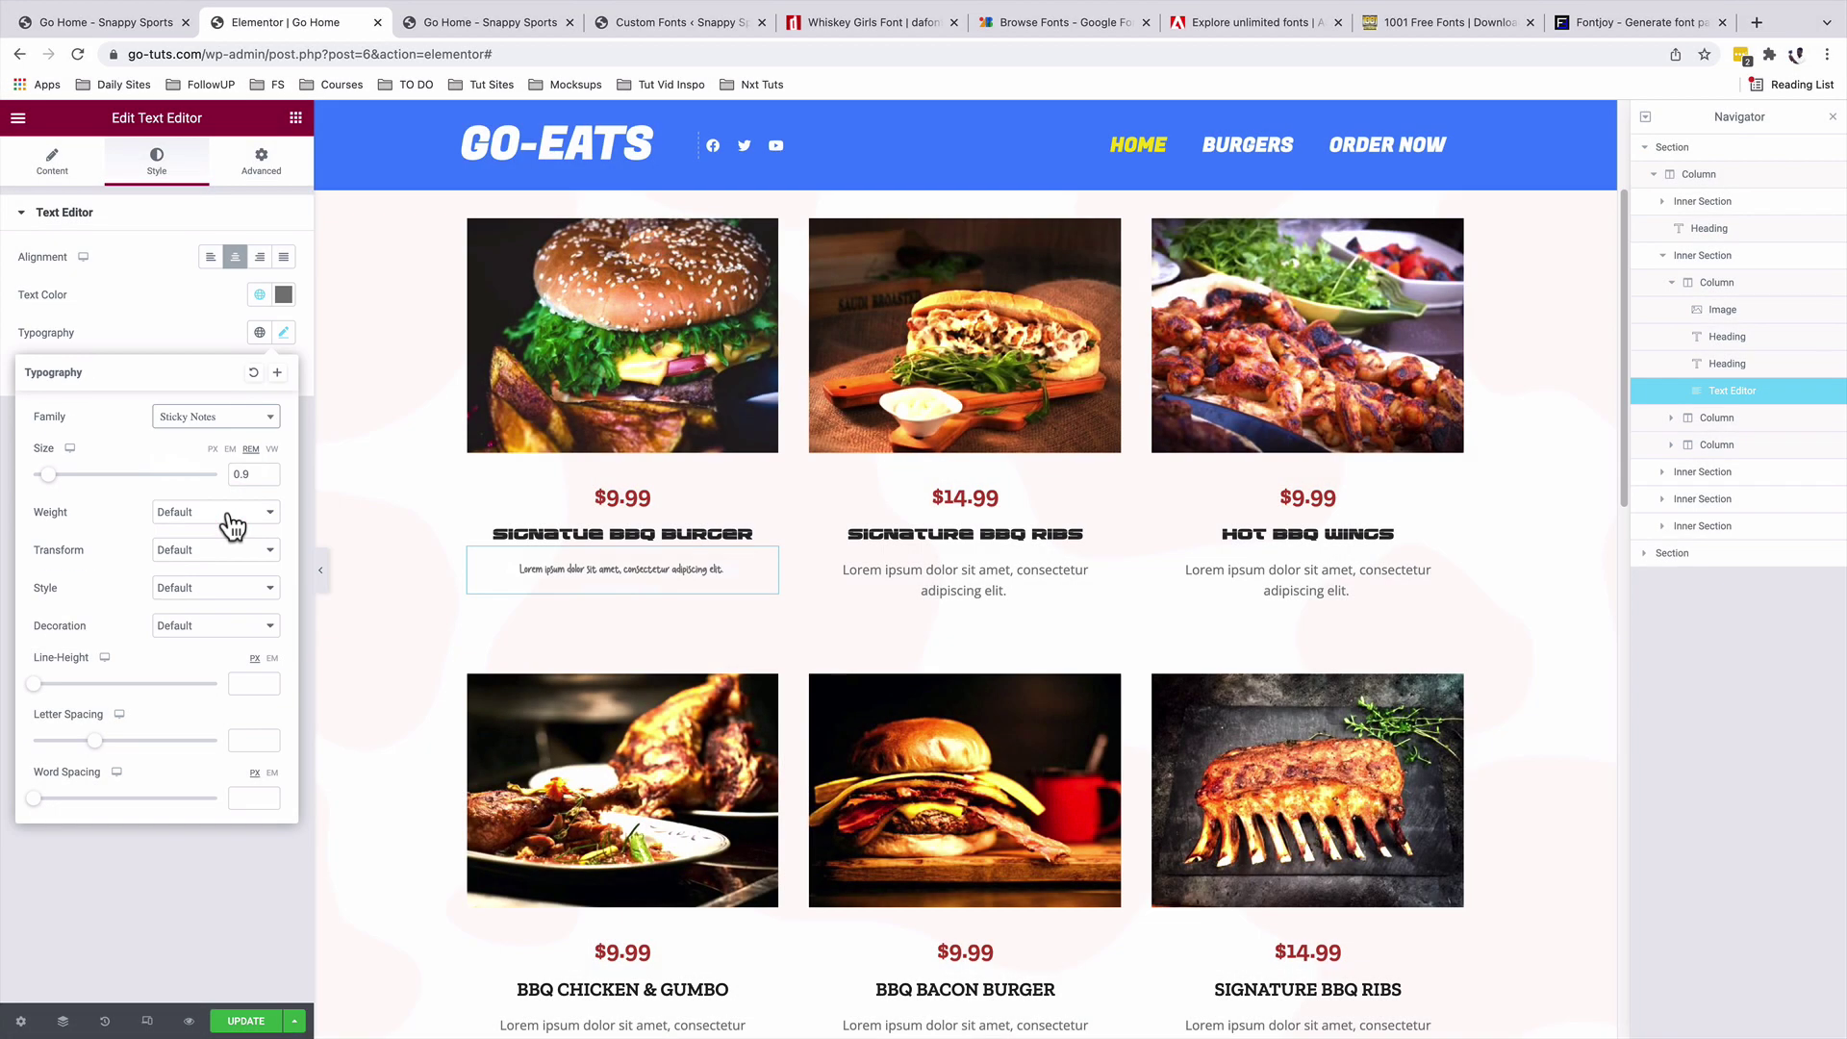
{"action": "left_click_drag", "start_coordinate": [47, 475], "coordinate": [66, 482]}
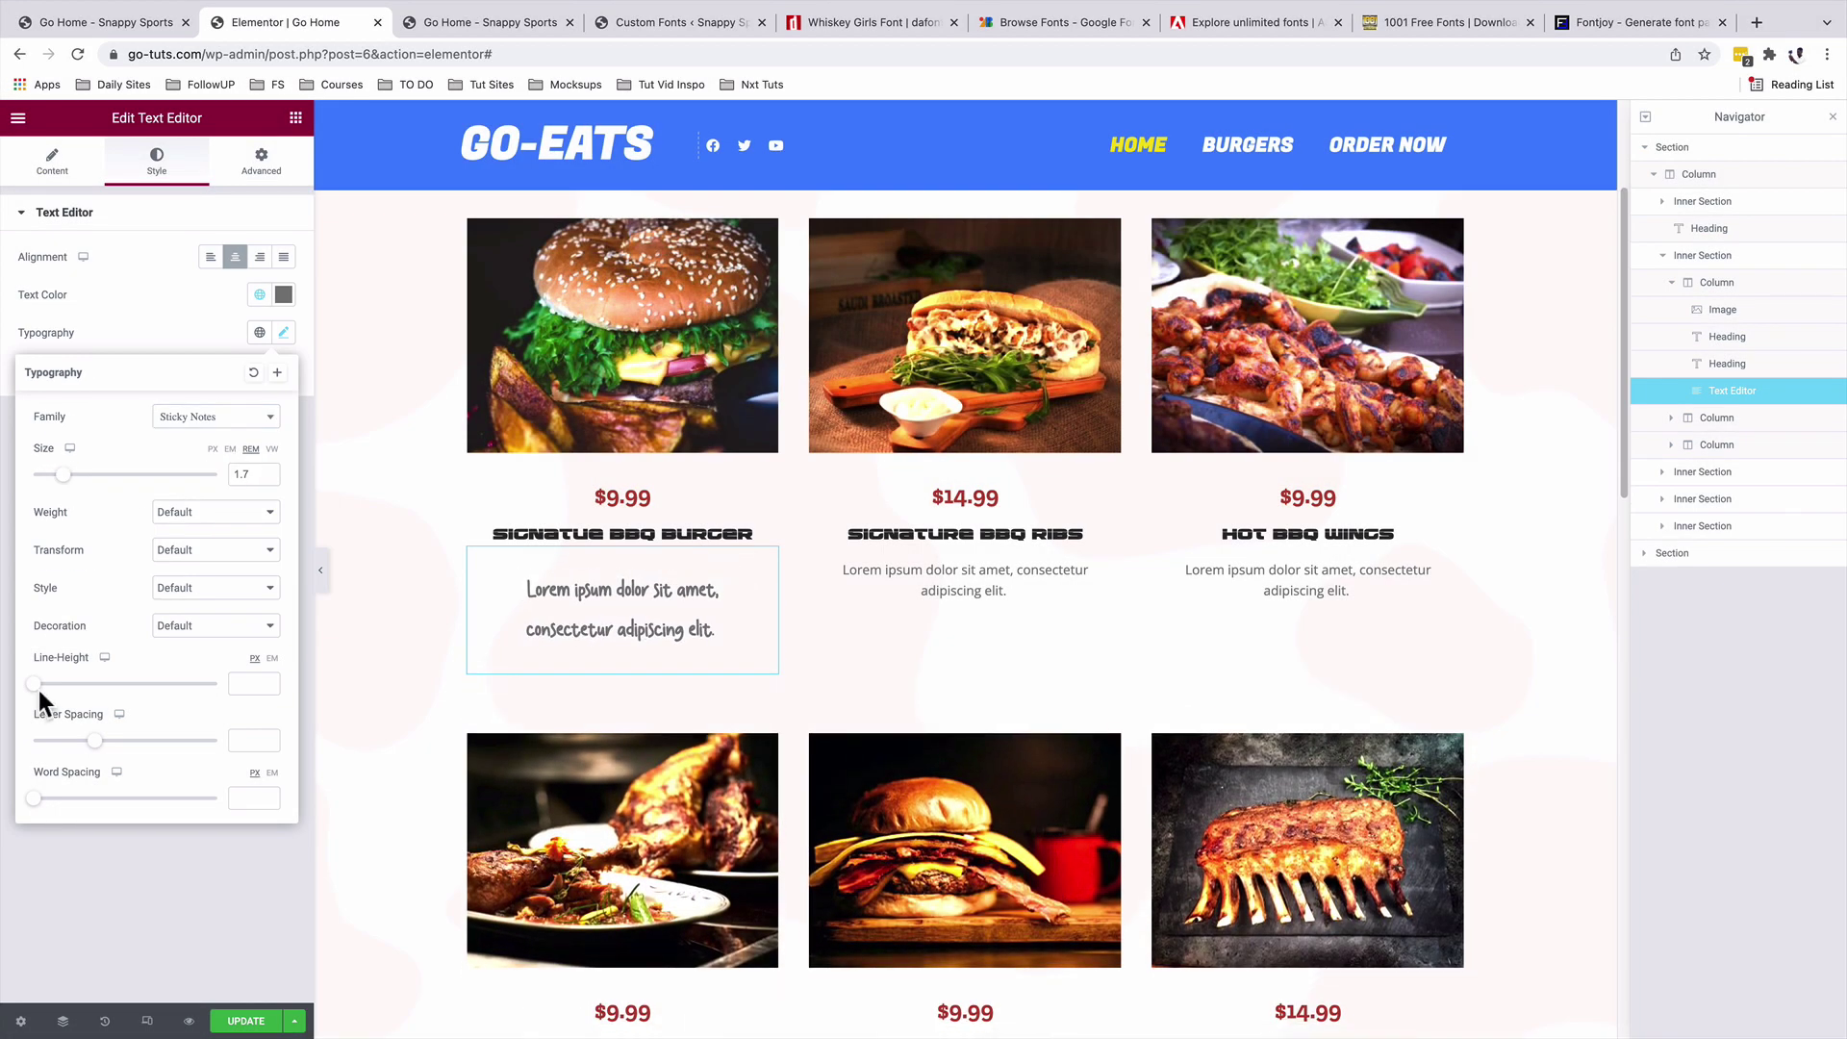
{"action": "left_click_drag", "start_coordinate": [37, 690], "coordinate": [82, 701]}
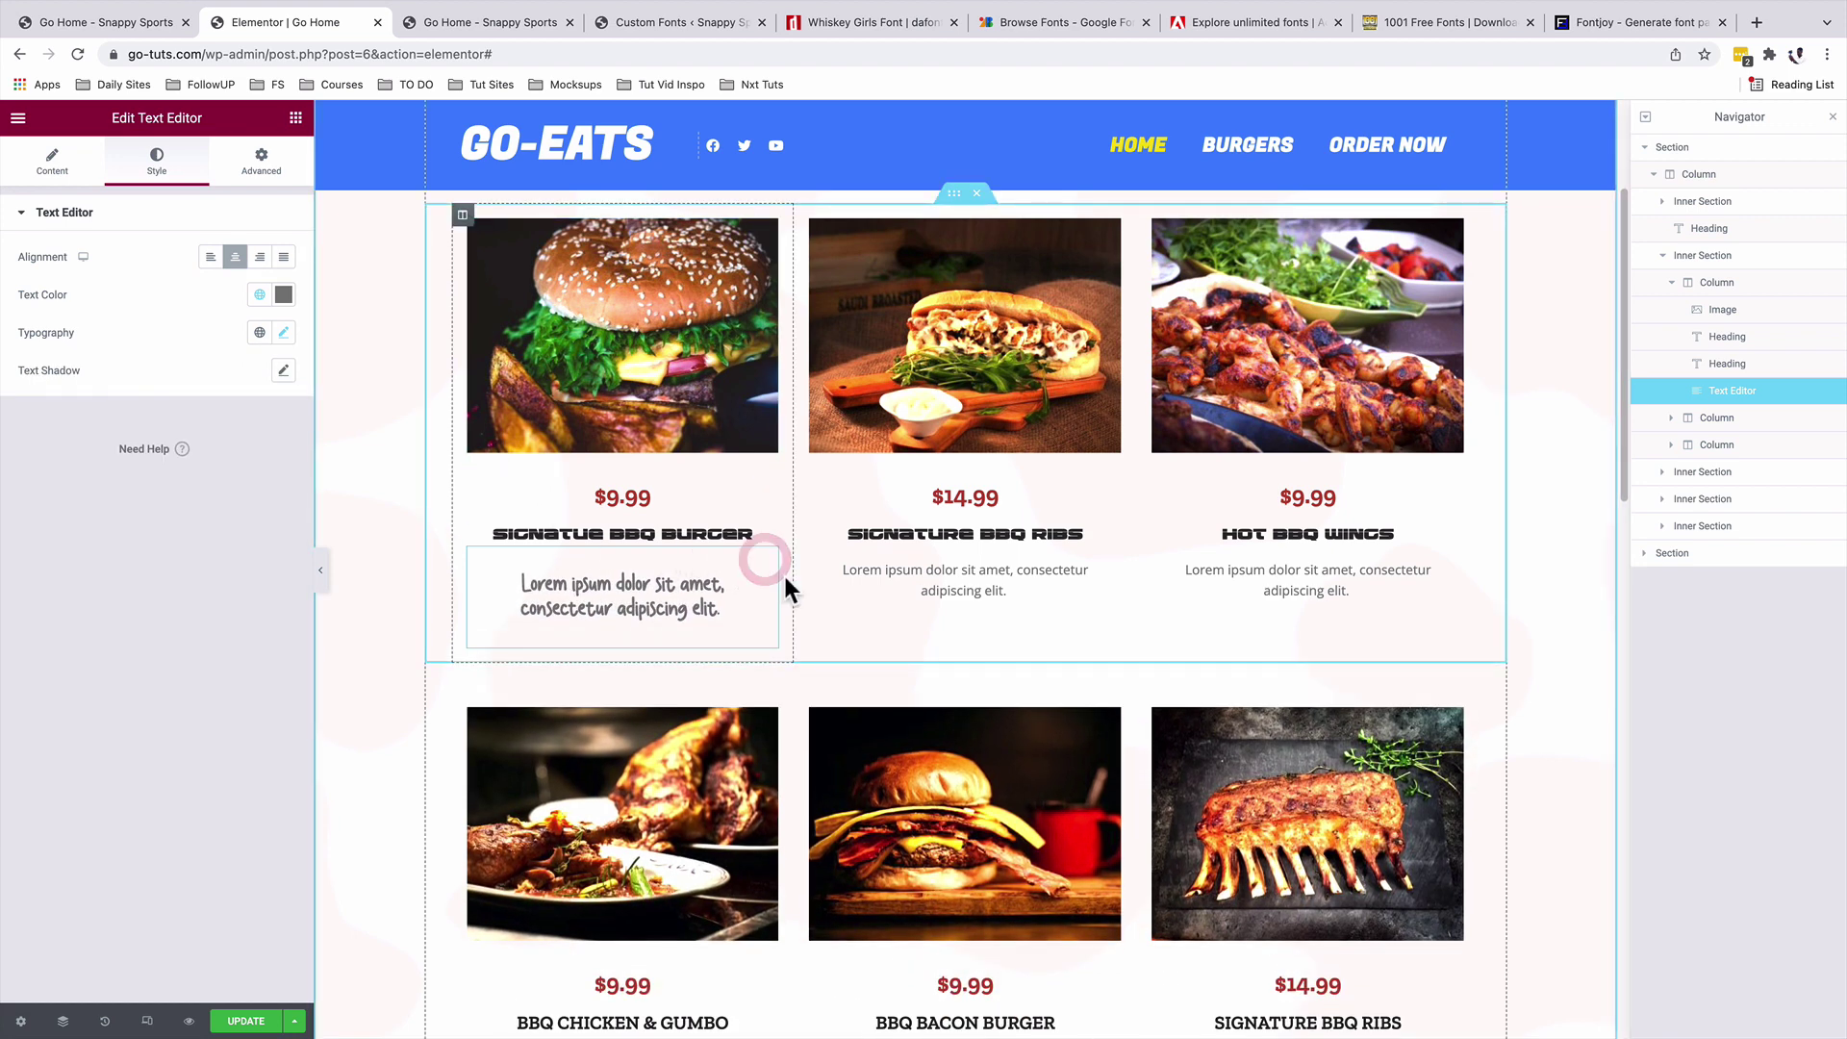
- Paste the Sticky Notes style onto the Hot BBQ Wings description, then update and preview the page
{"action": "right_click", "coordinate": [1448, 566]}
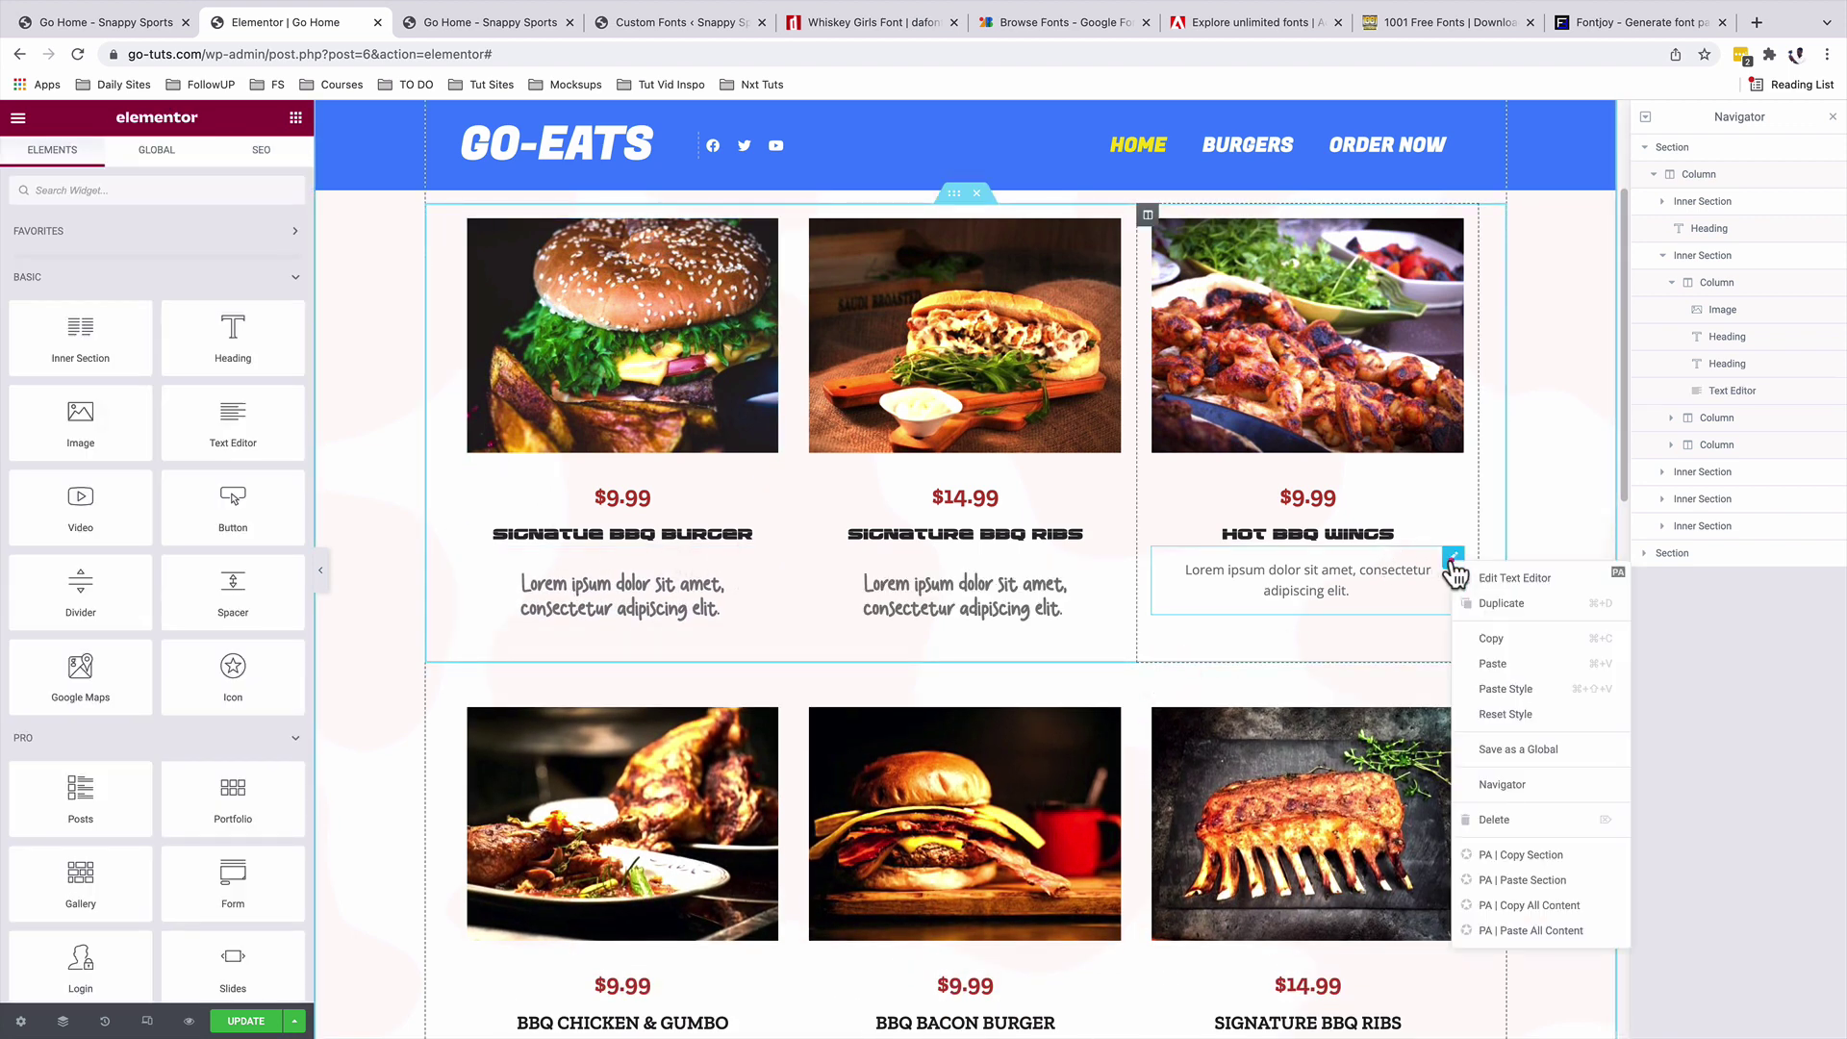
{"action": "left_click", "coordinate": [1497, 670]}
{"action": "left_click", "coordinate": [246, 1020]}
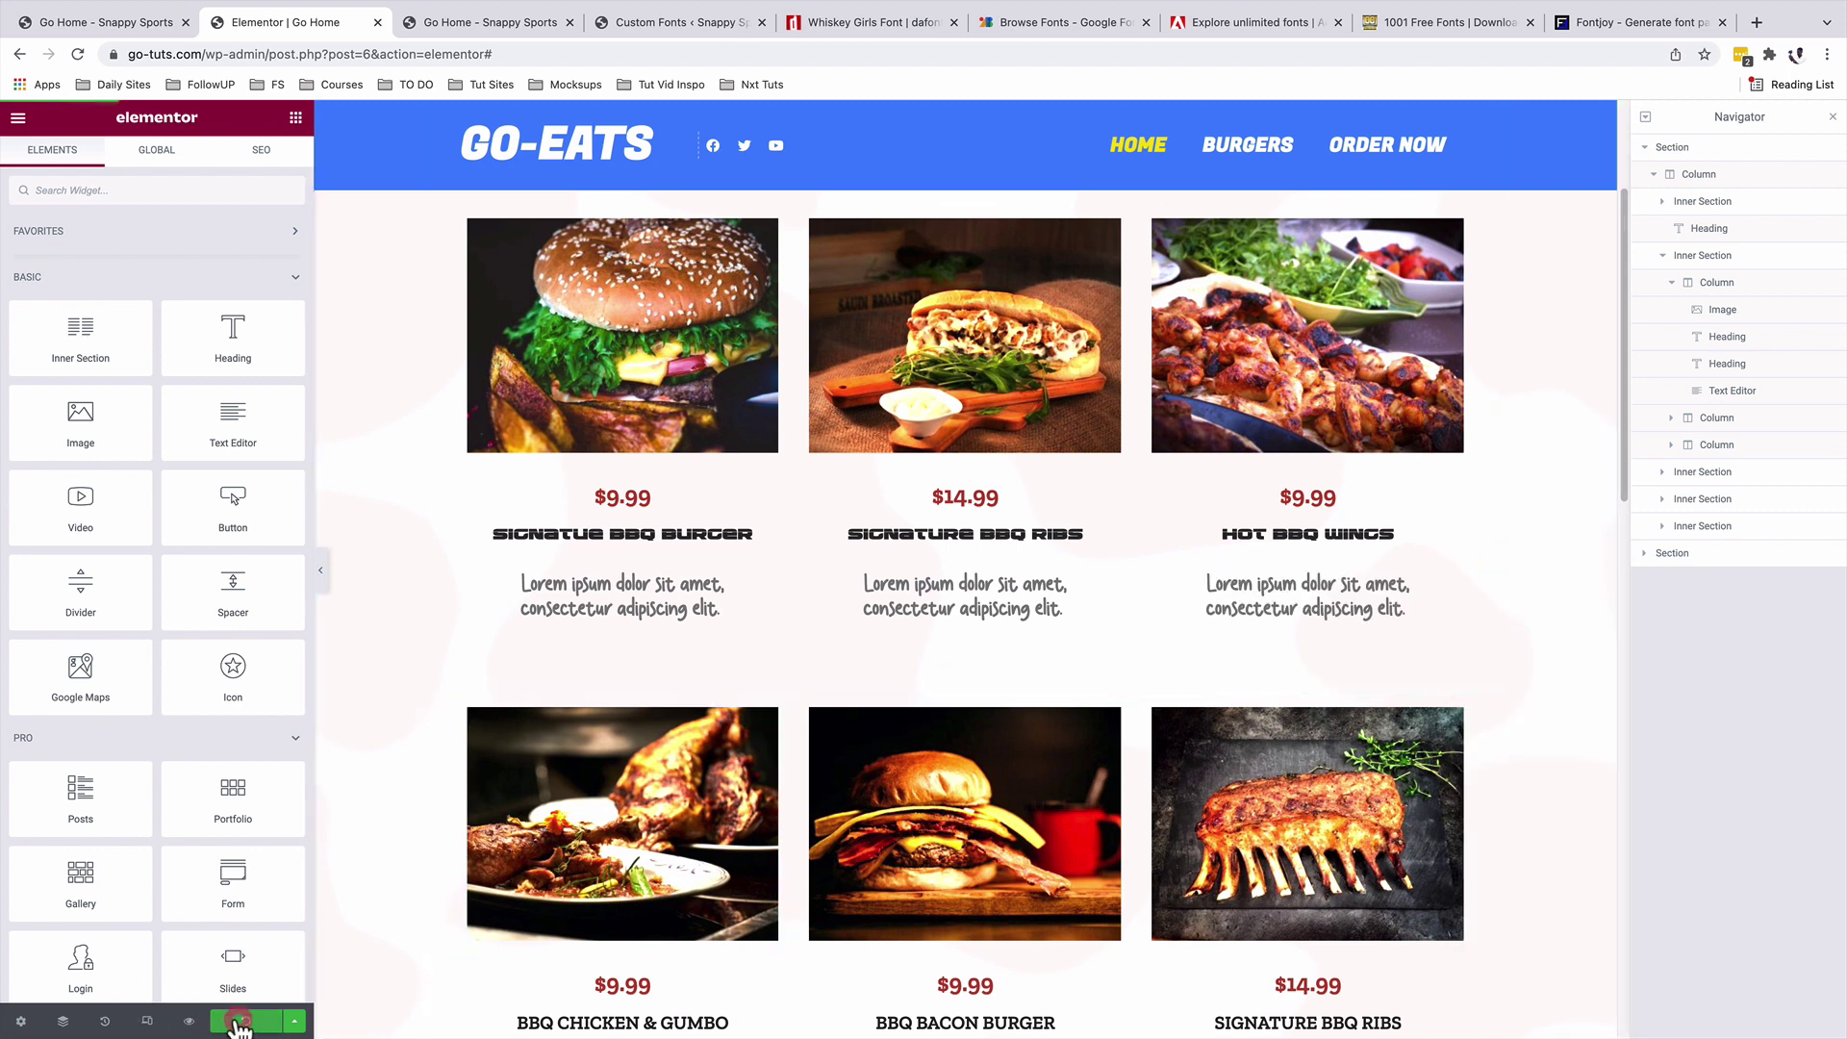
{"action": "left_click", "coordinate": [189, 1023]}
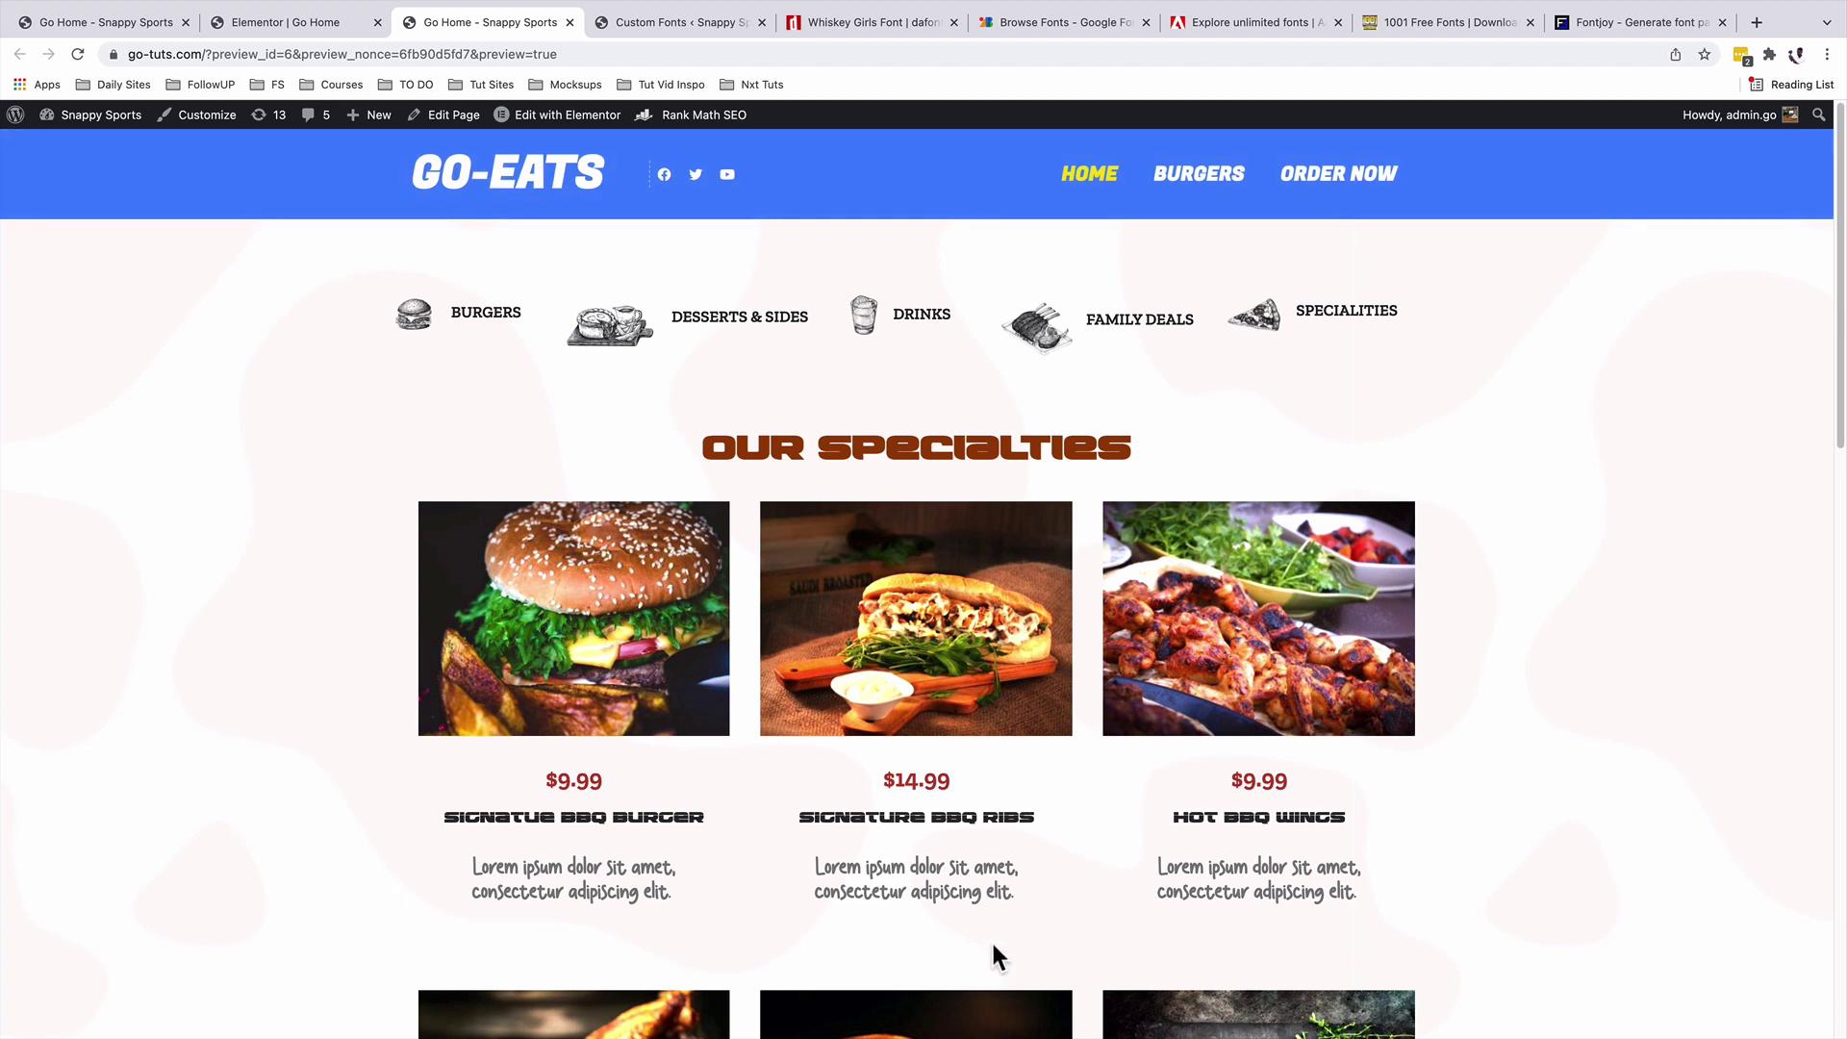
{"action": "key", "text": "ctrl+shift+Tab"}
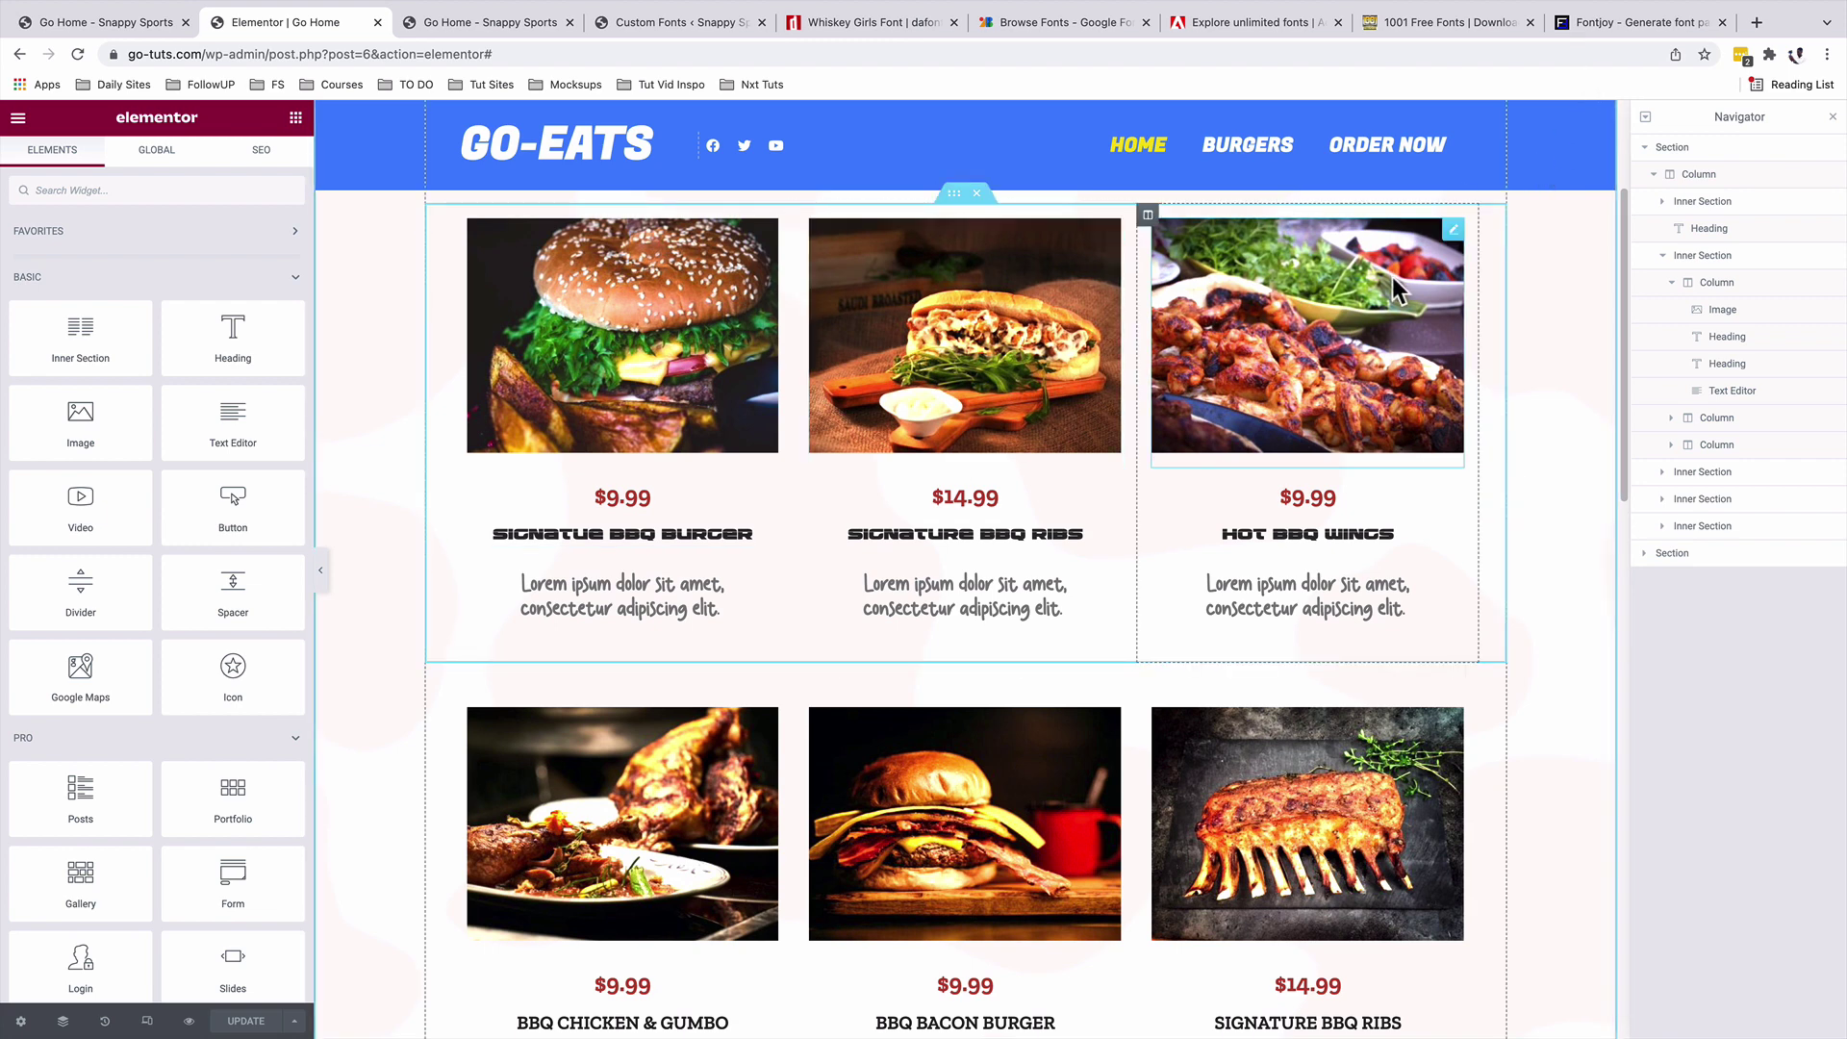
- Generate Fontjoy pairings until Raleway, Fira Sans Condensed and Frank Ruhl Libre appear
{"action": "left_click", "coordinate": [1595, 21]}
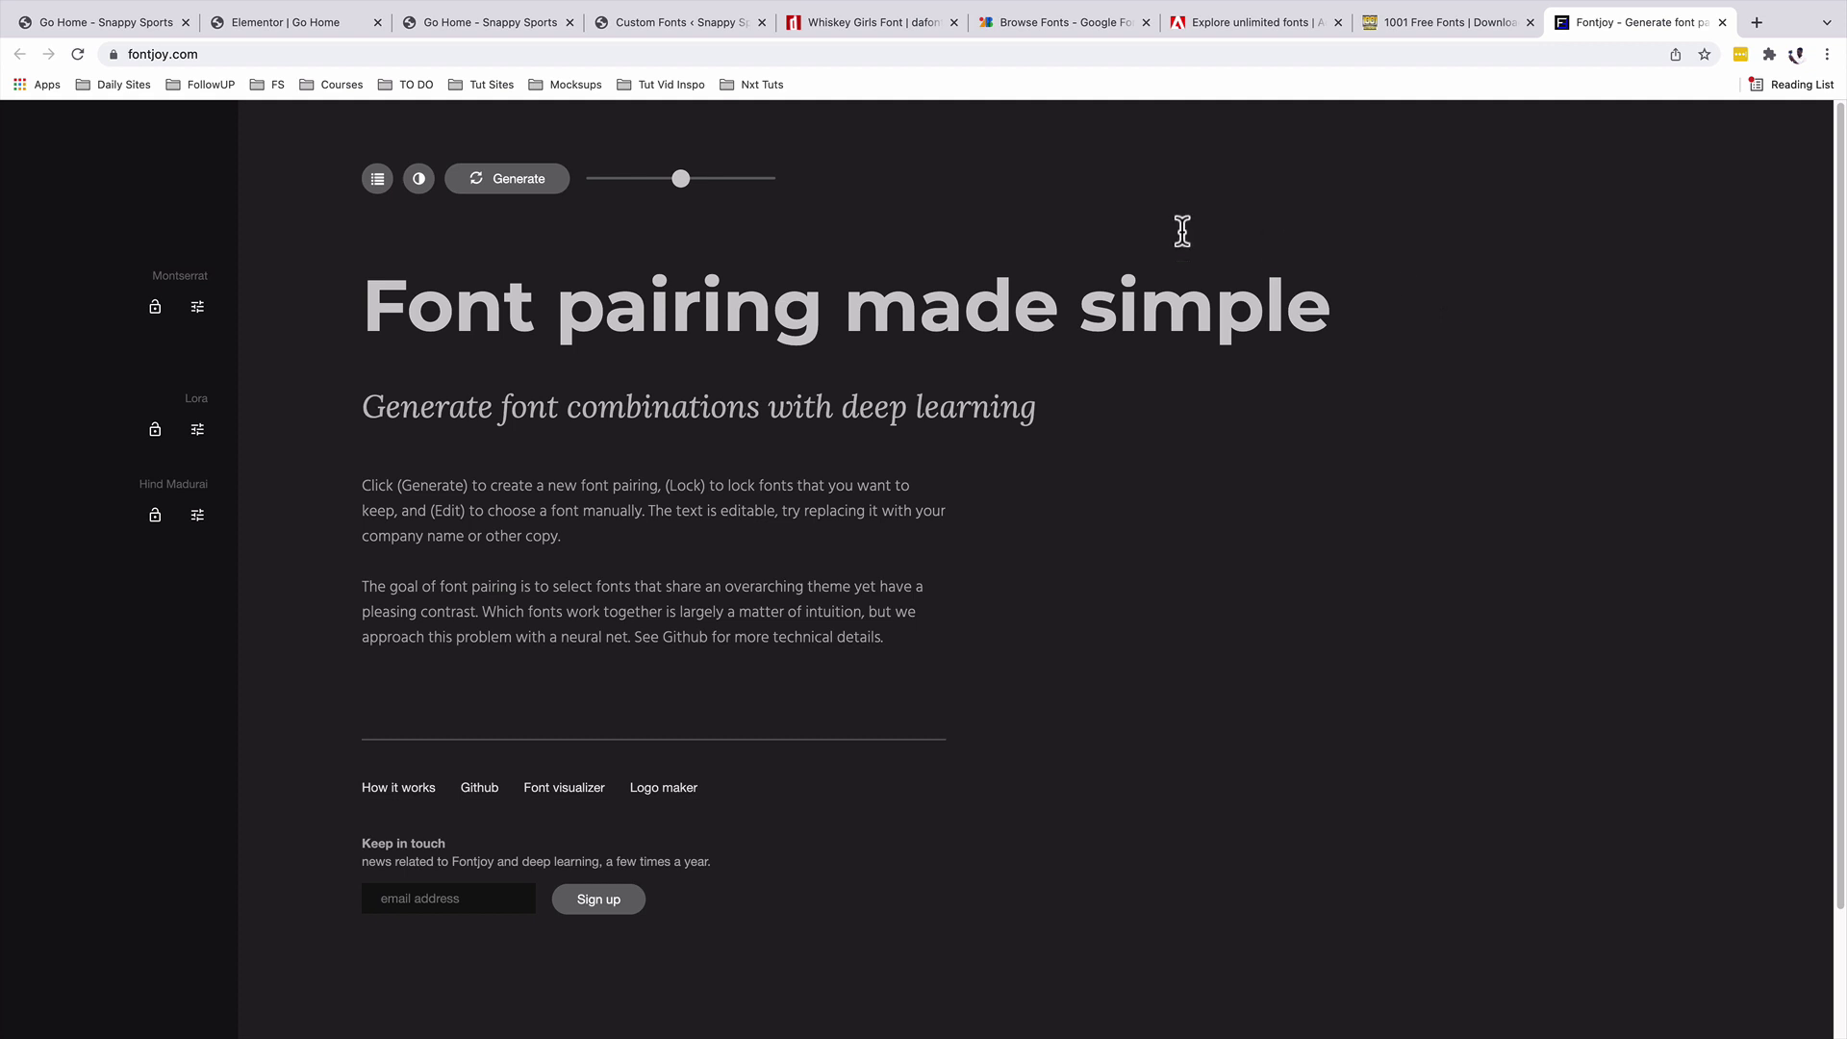
{"action": "left_click", "coordinate": [534, 188]}
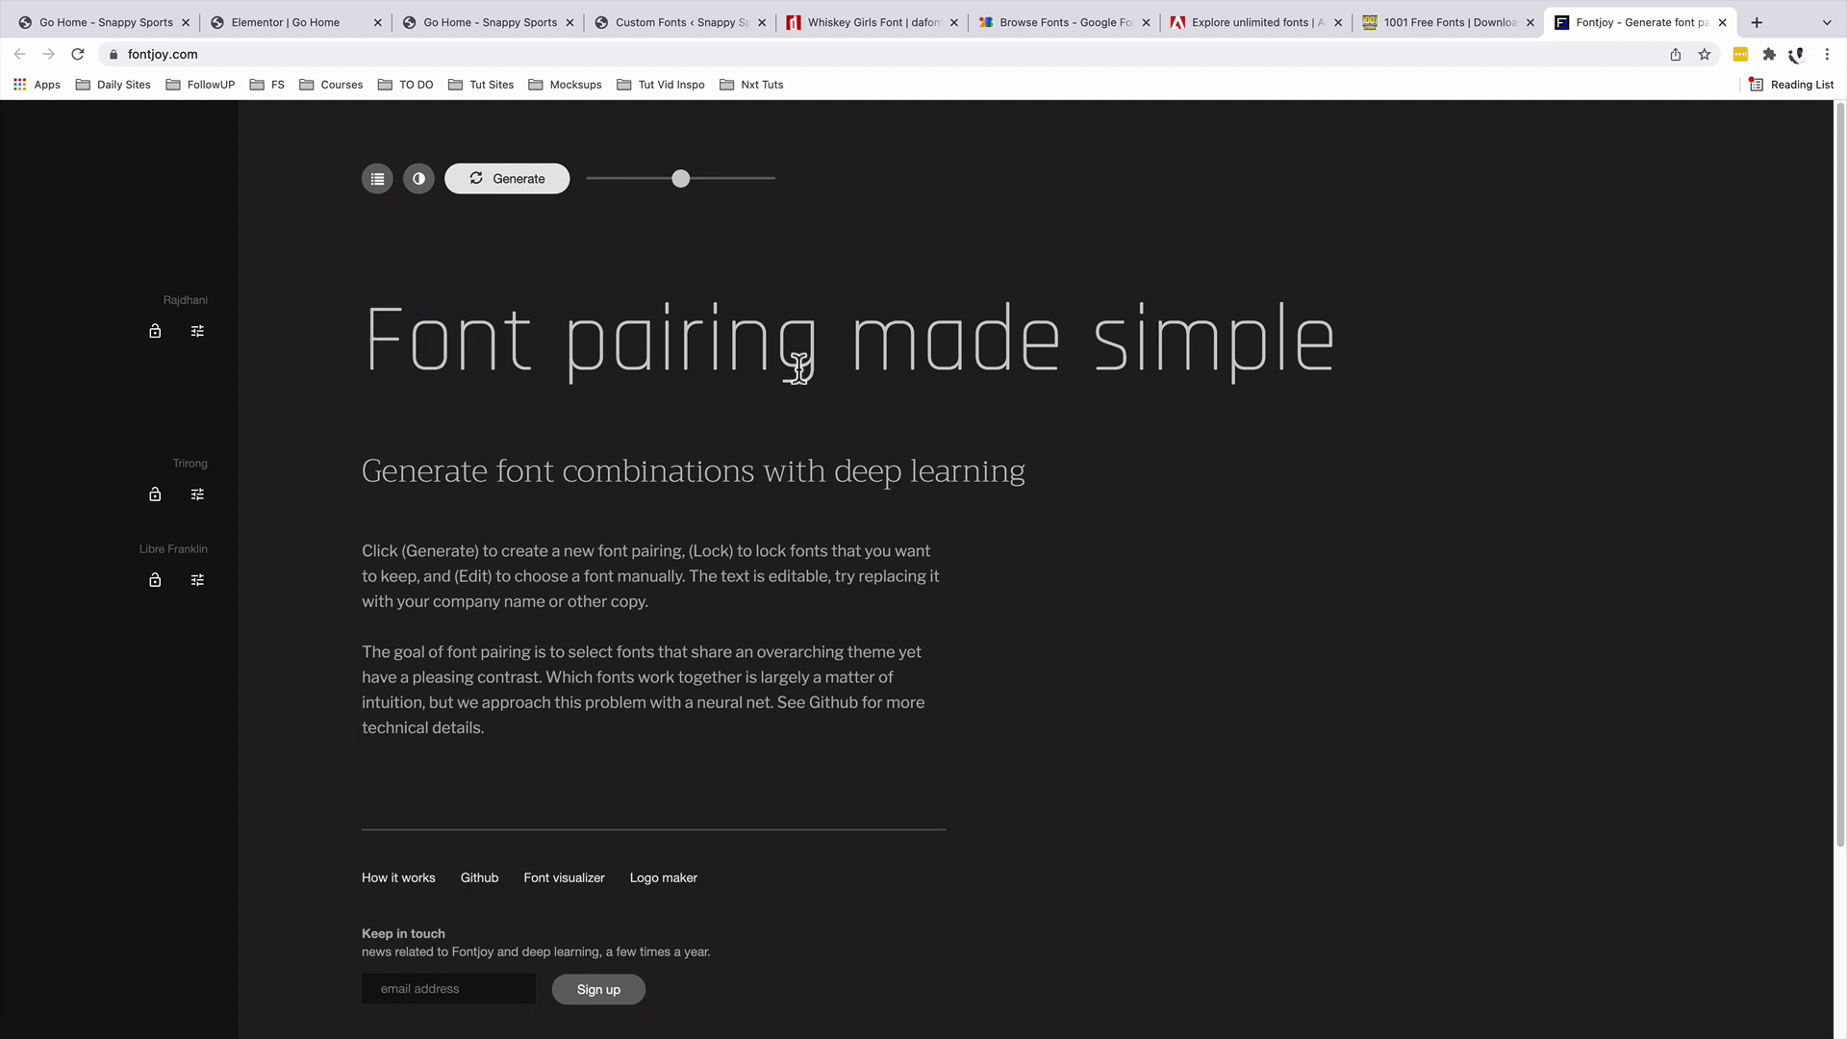
{"action": "left_click", "coordinate": [1089, 527]}
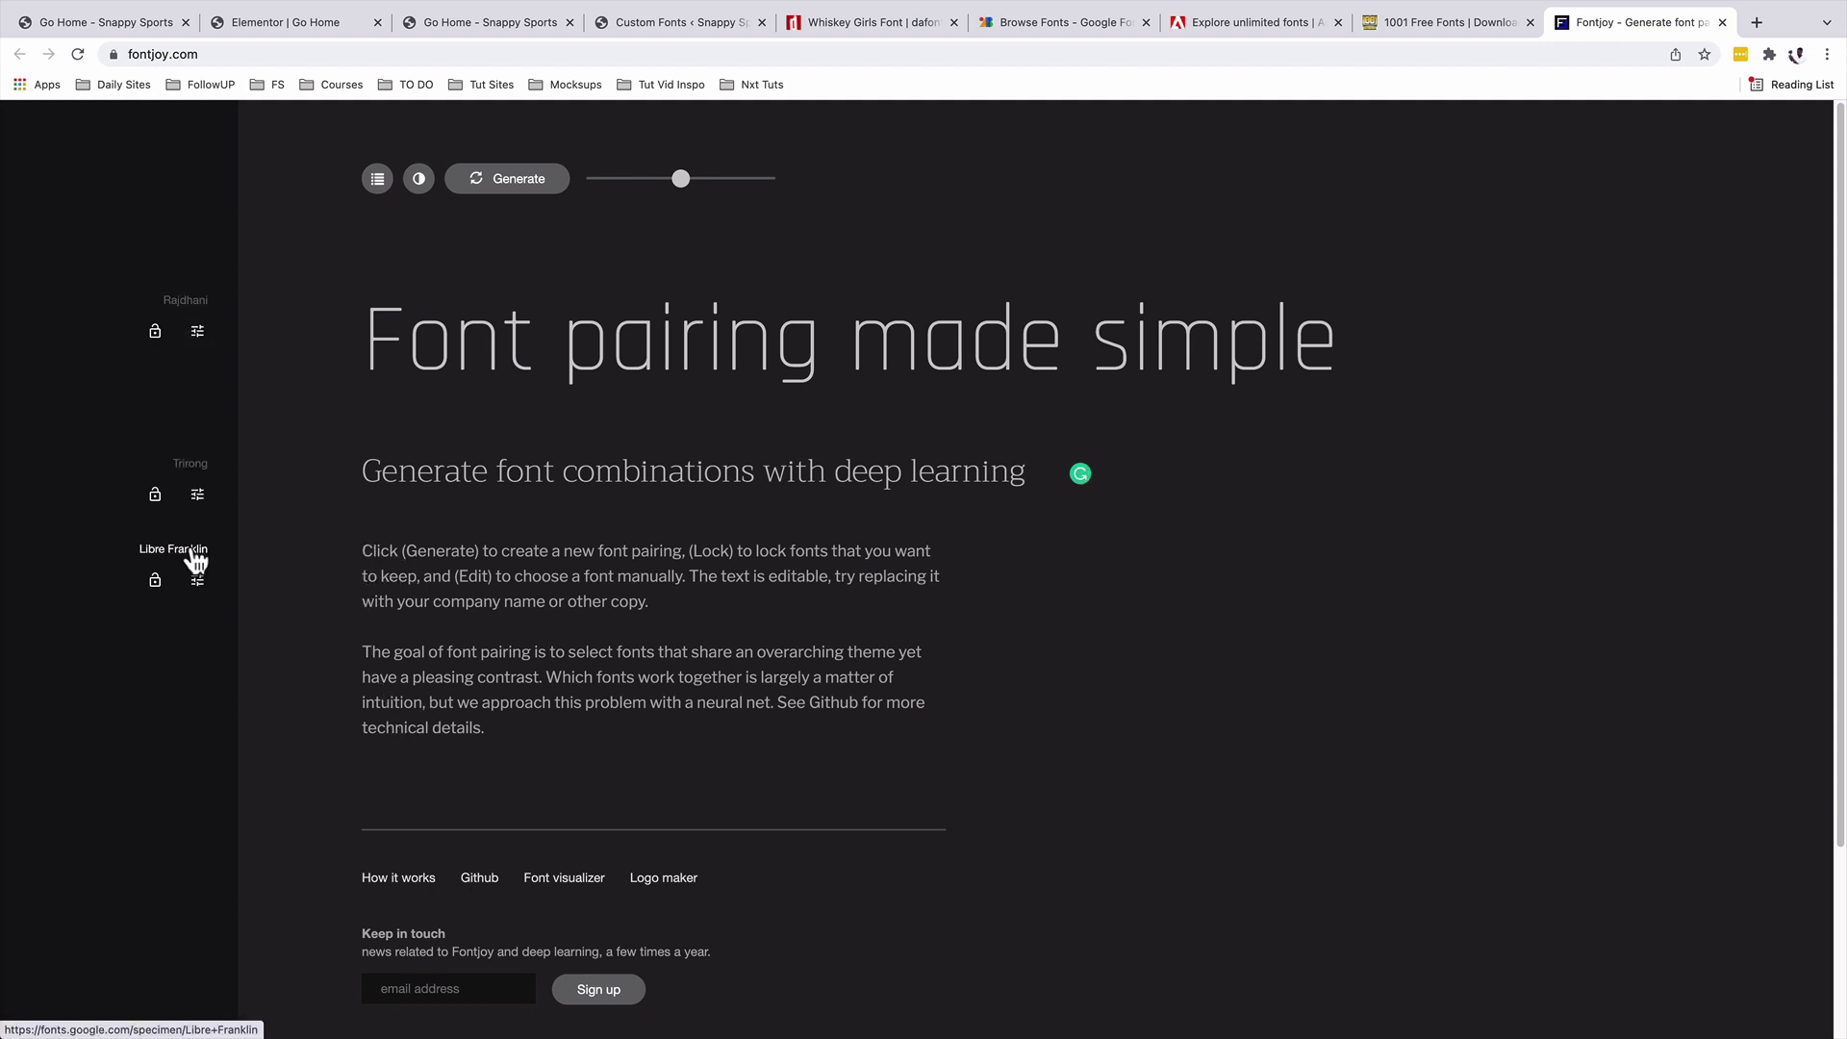
{"action": "left_click", "coordinate": [486, 181]}
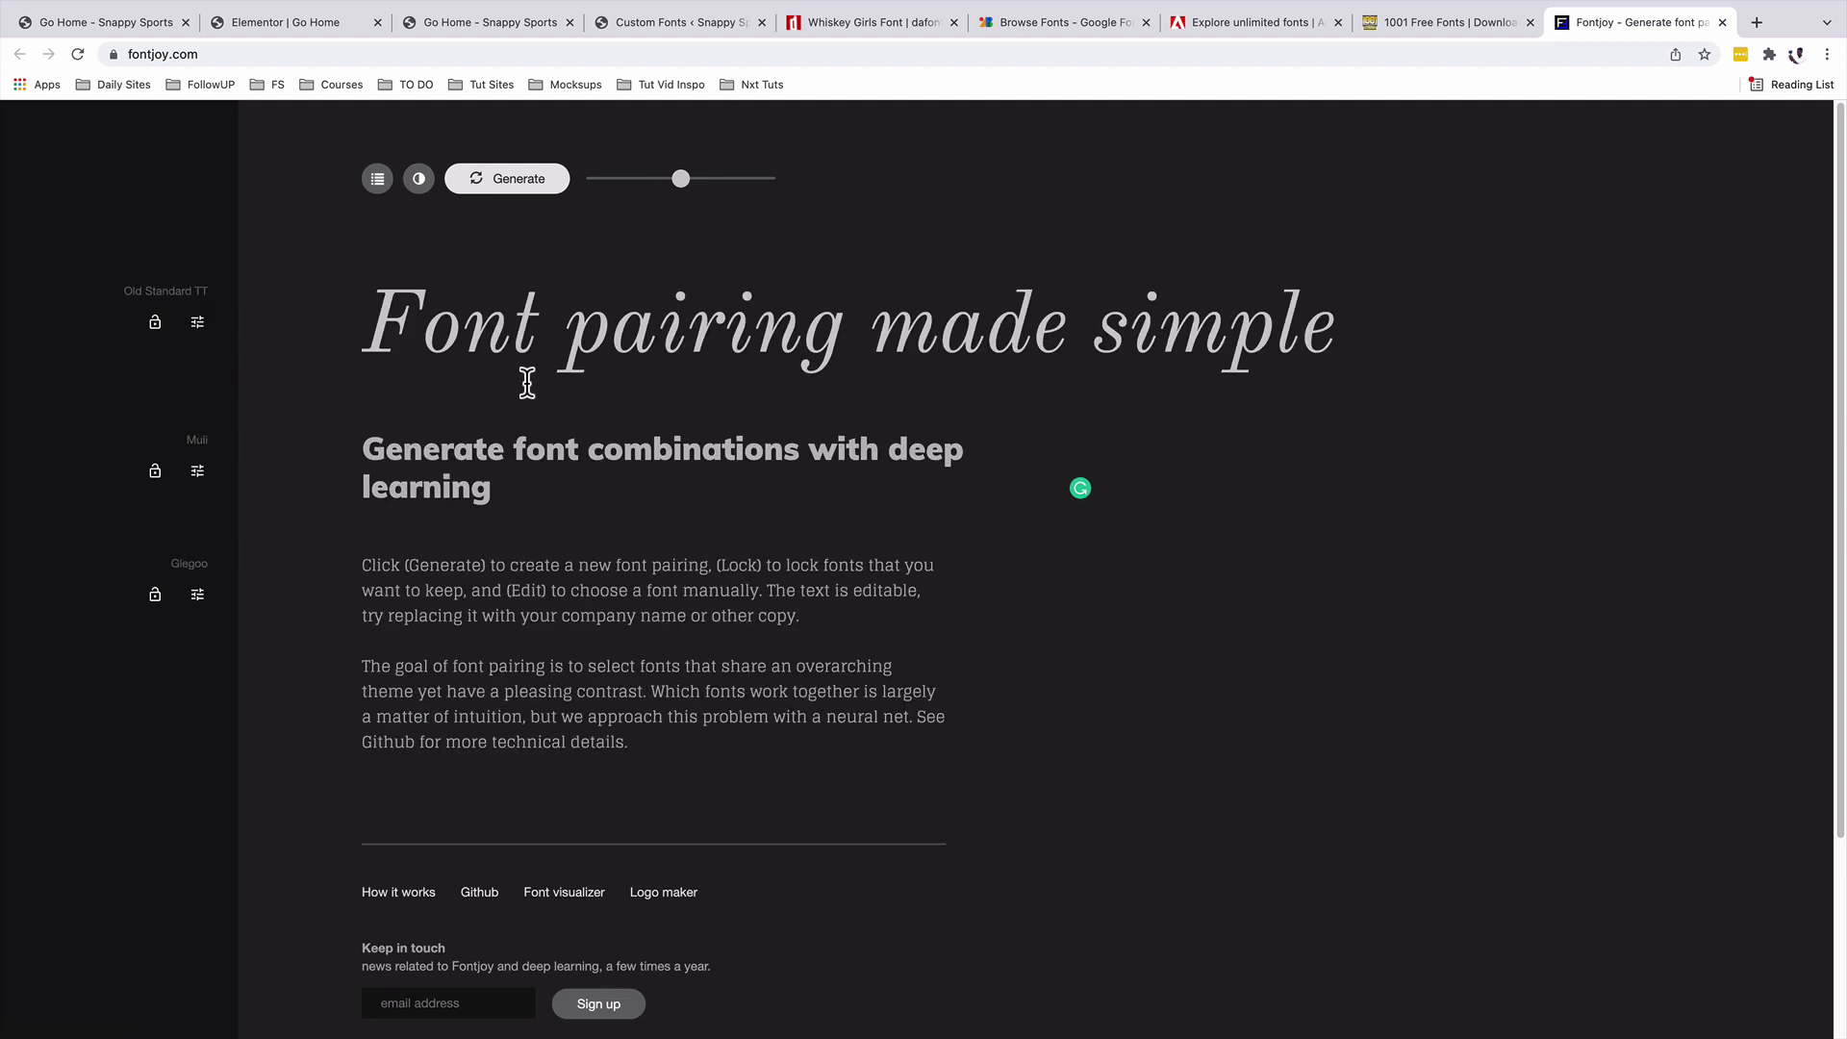
{"action": "left_click", "coordinate": [502, 185]}
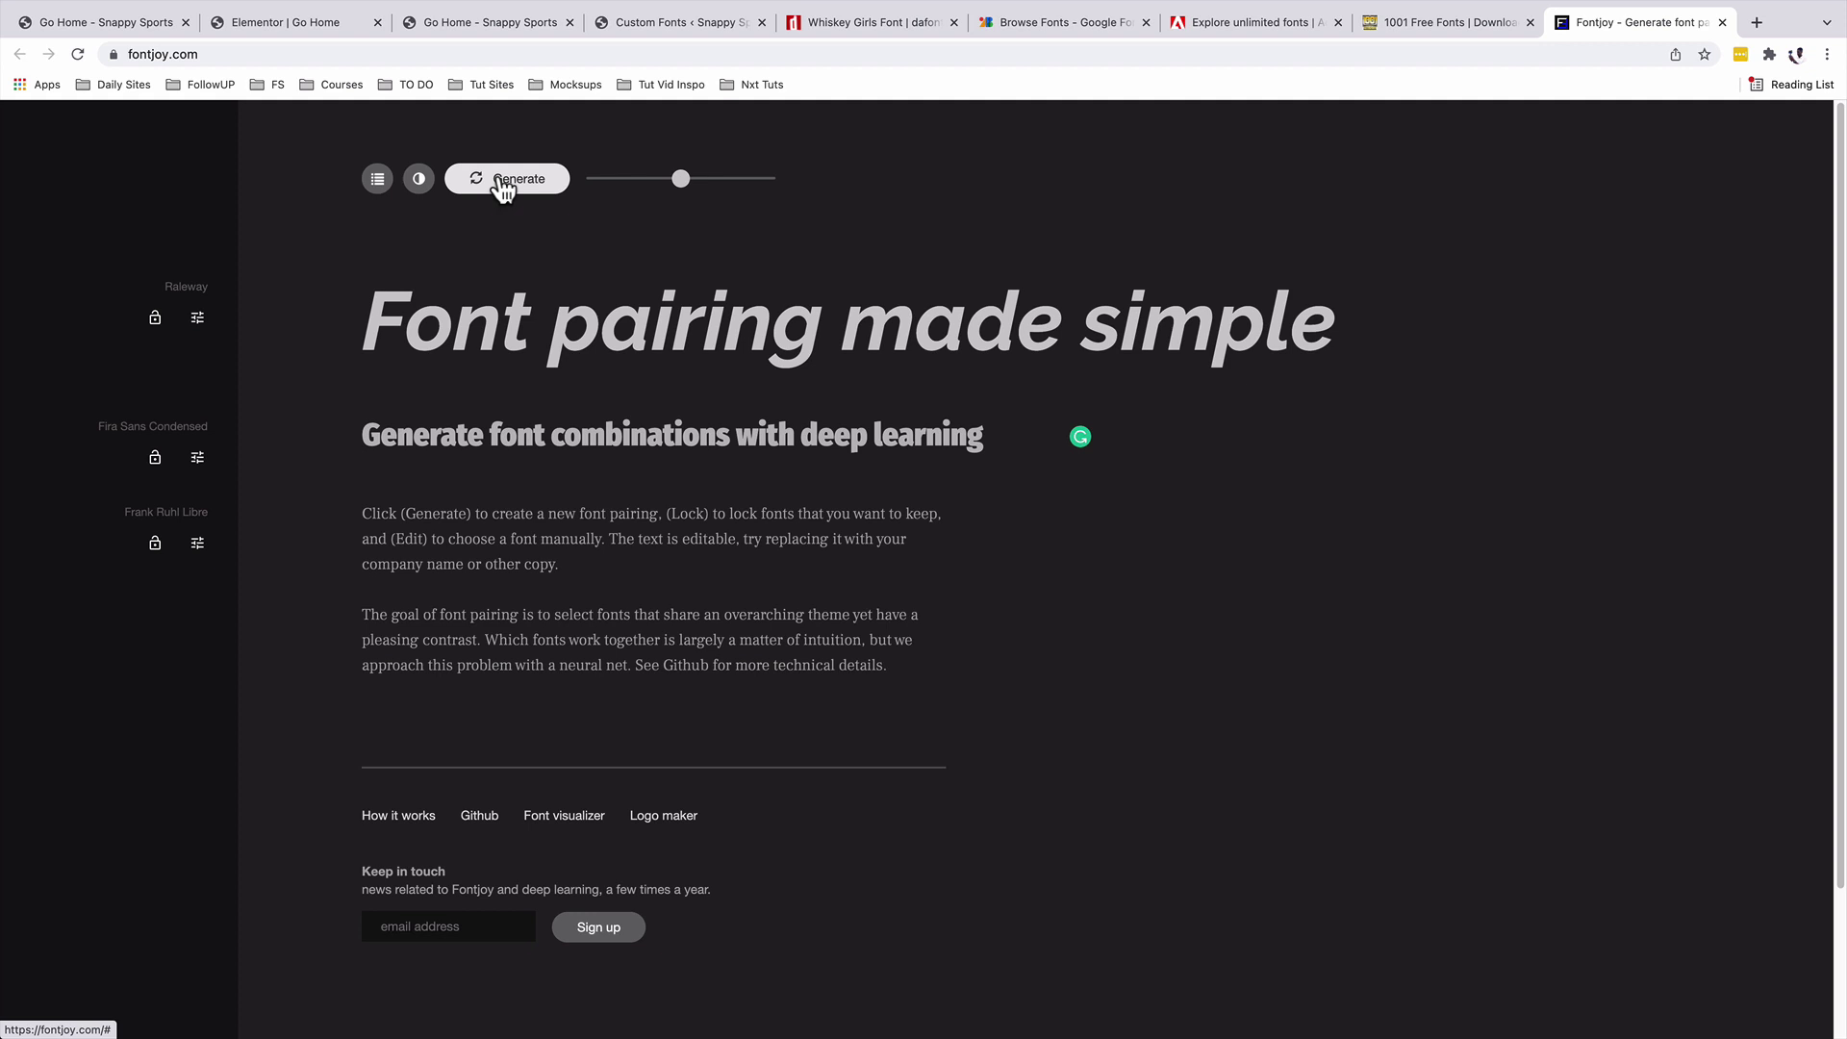
- Return to the Go Home preview tab showing the Go-Eats page in custom fonts
{"action": "left_click", "coordinate": [283, 15]}
{"action": "left_click", "coordinate": [451, 17]}
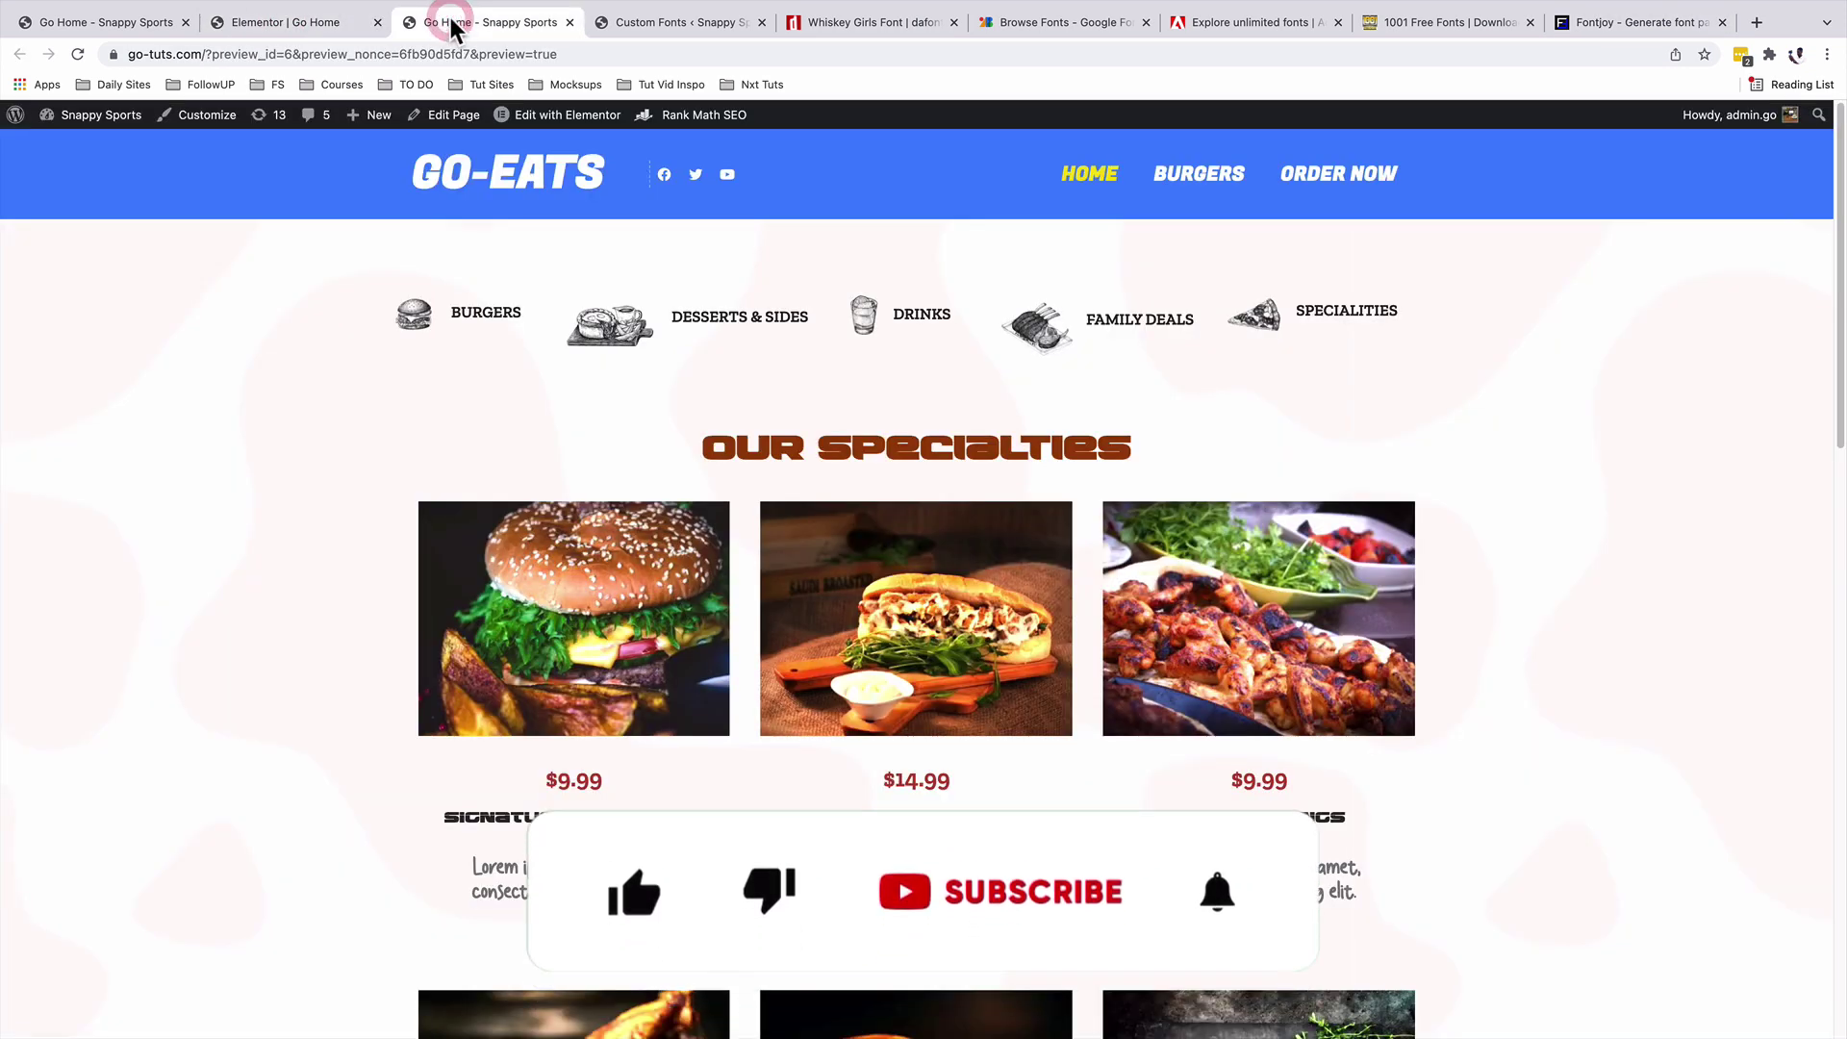